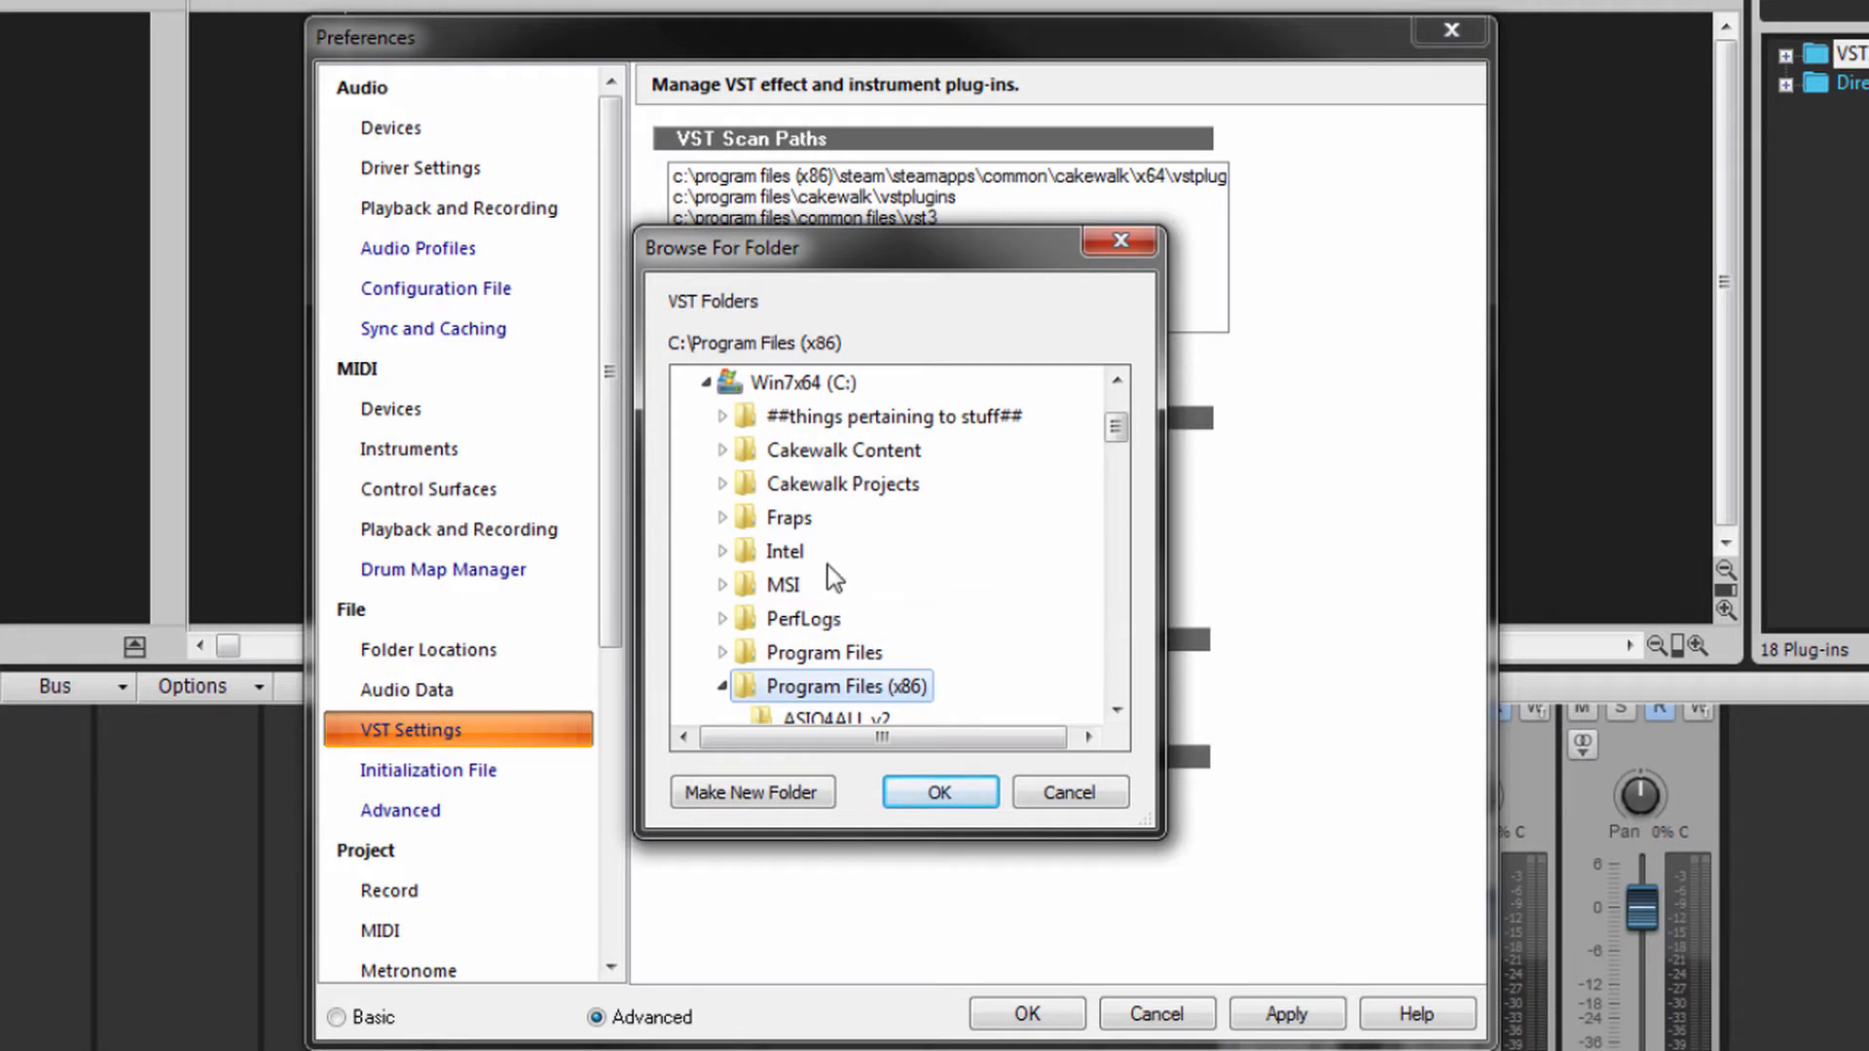
# Step: Add C:\Program Files (x86)\vstplugins to the VST scan paths, then apply and close the preferences
pyautogui.scroll(-8, 829, 565)
pyautogui.scroll(-10, 830, 574)
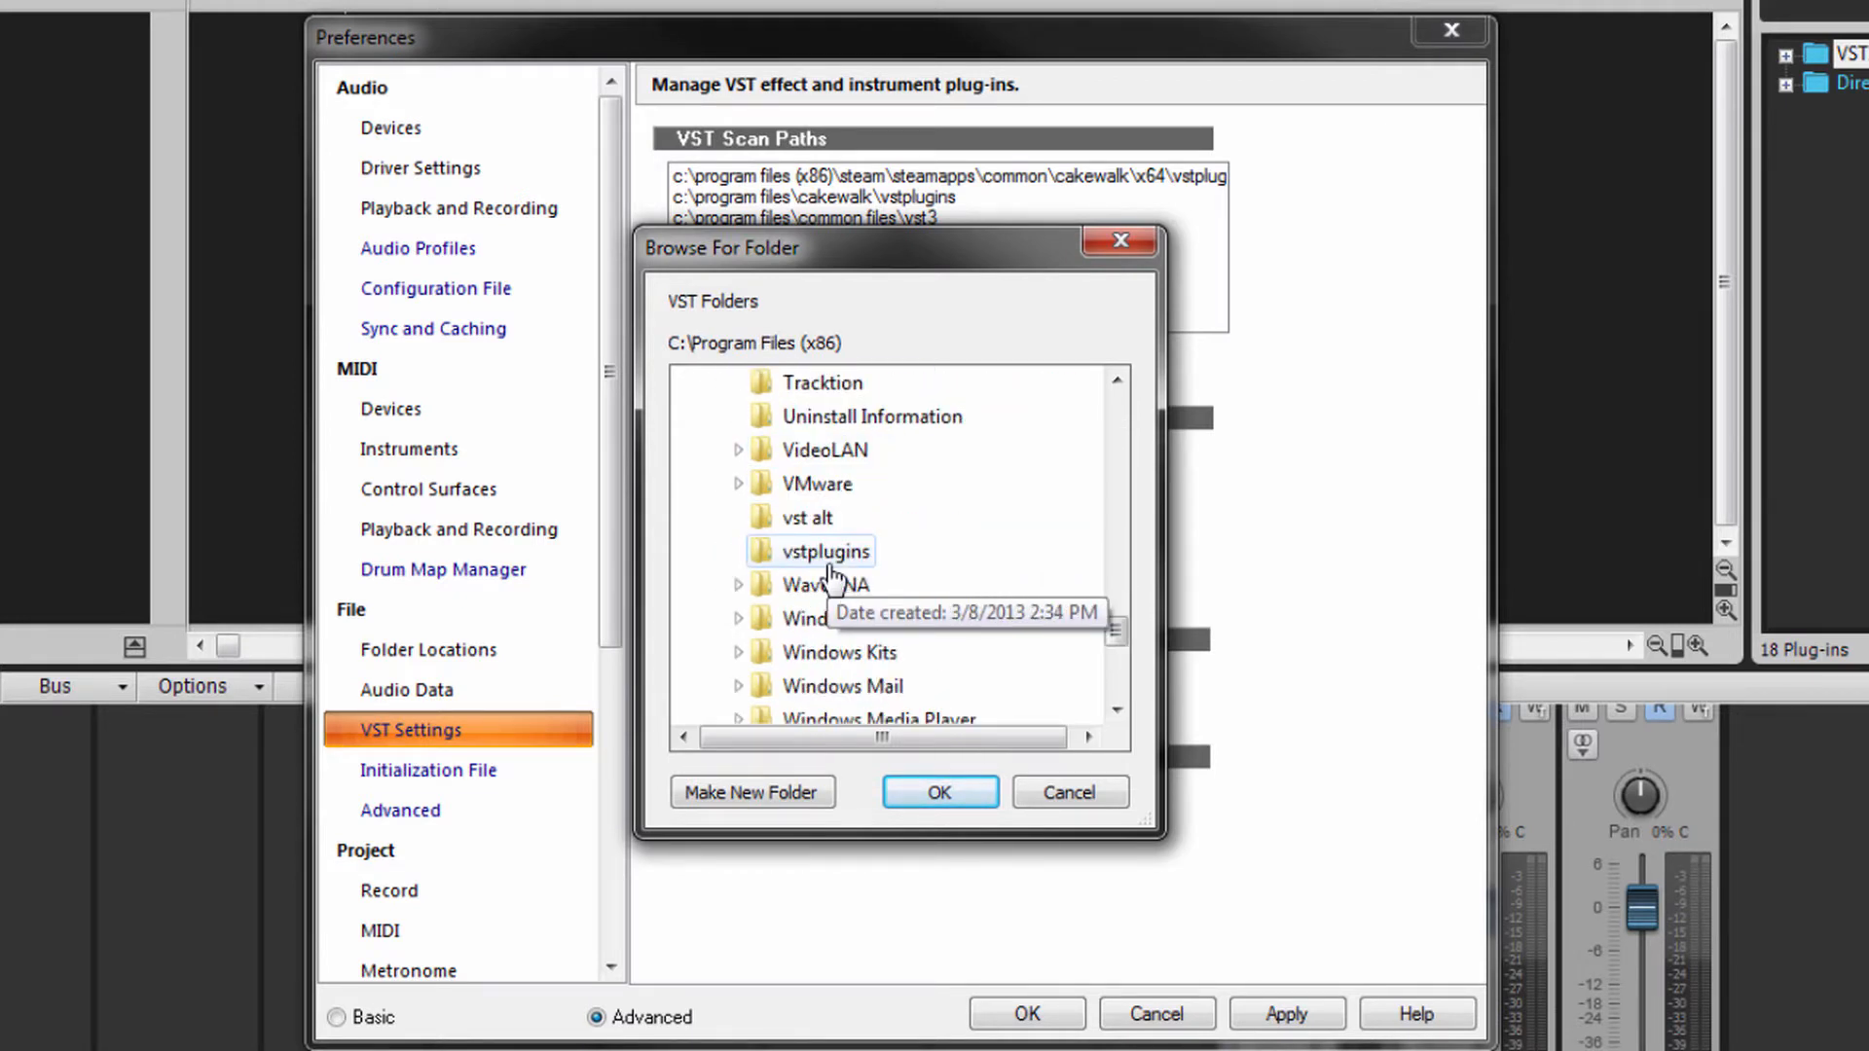
pyautogui.click(829, 562)
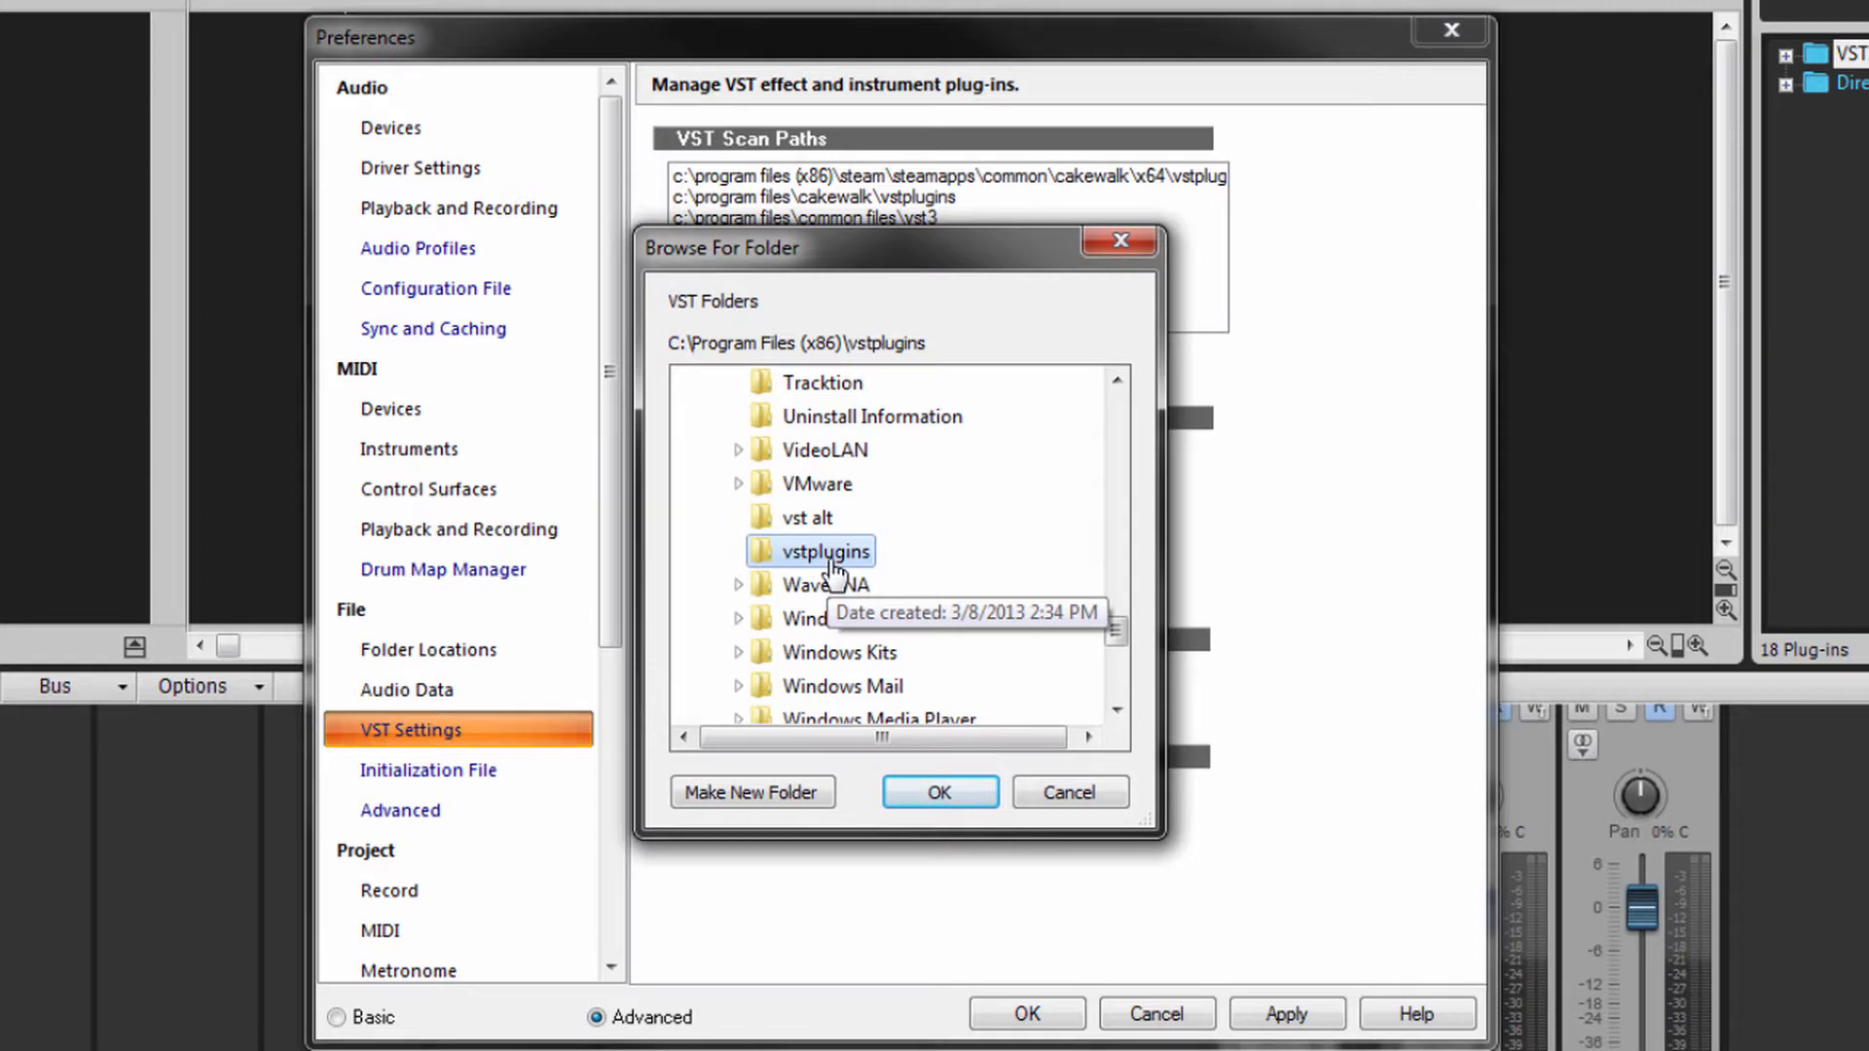
pyautogui.click(953, 793)
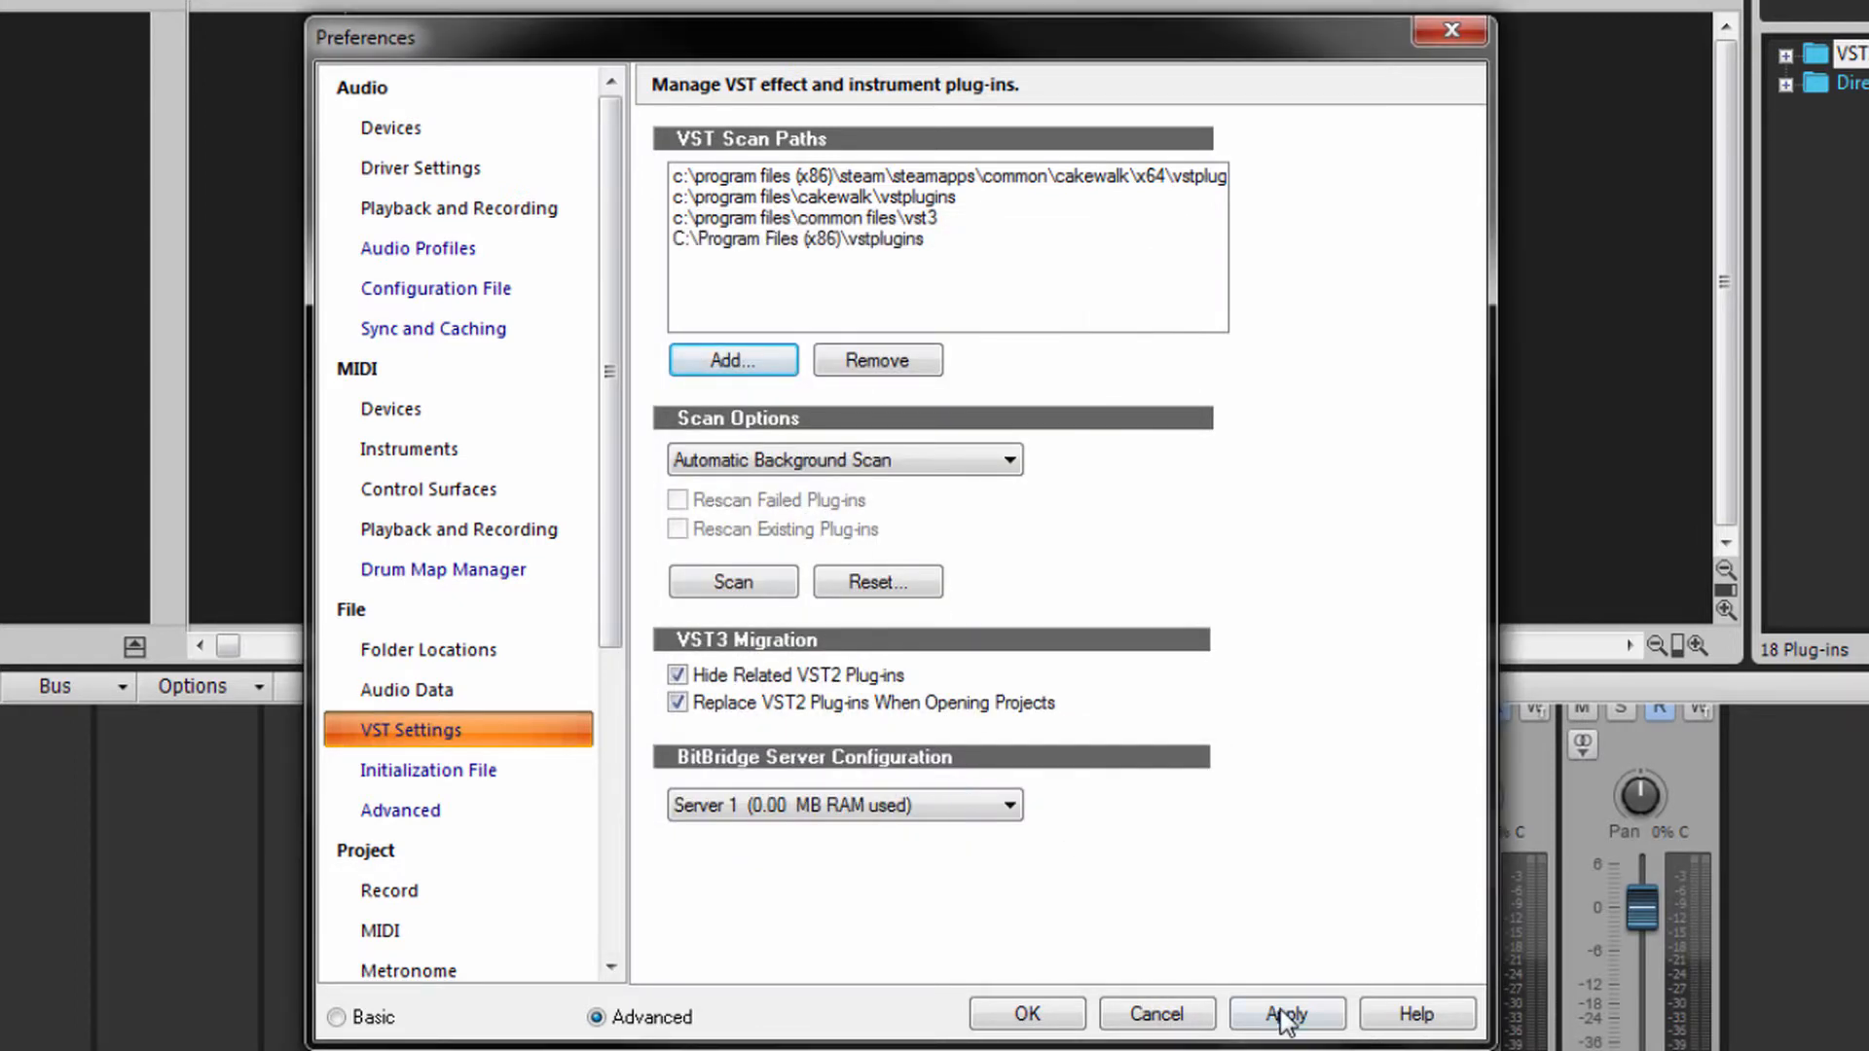
pyautogui.click(1285, 1017)
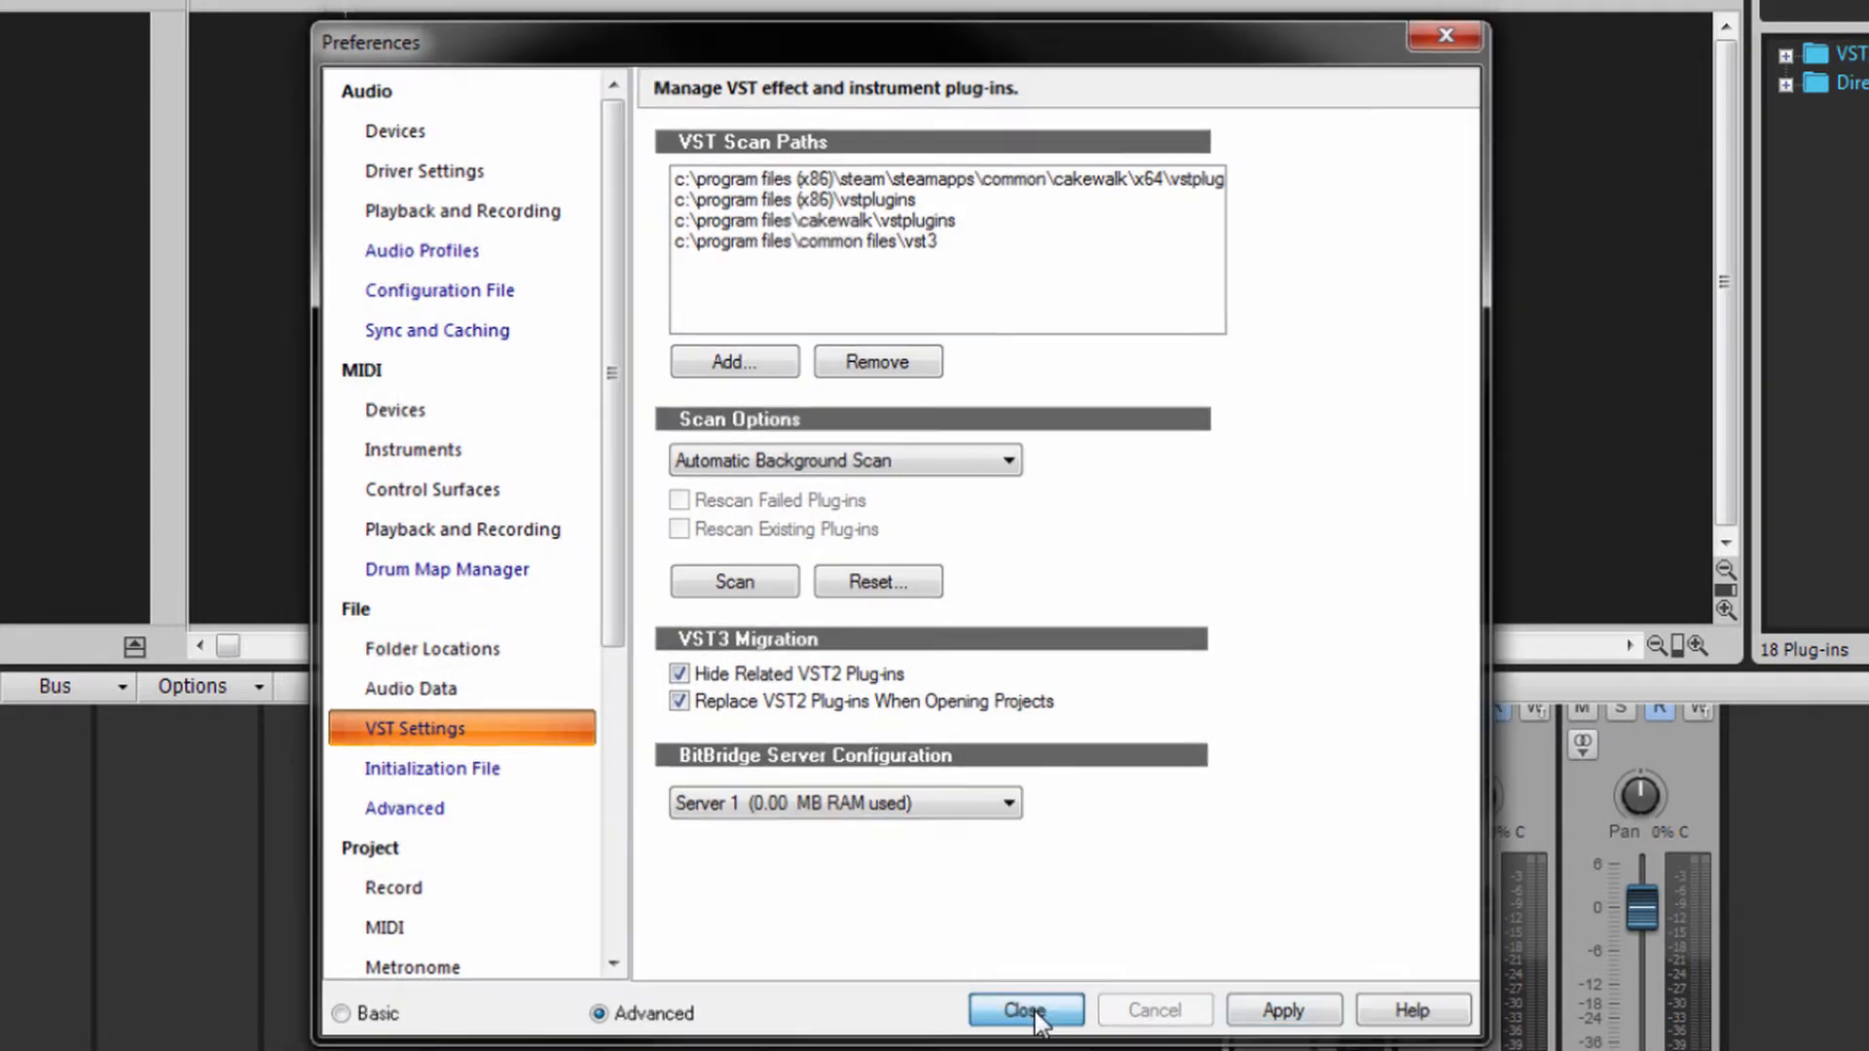
pyautogui.click(1034, 1014)
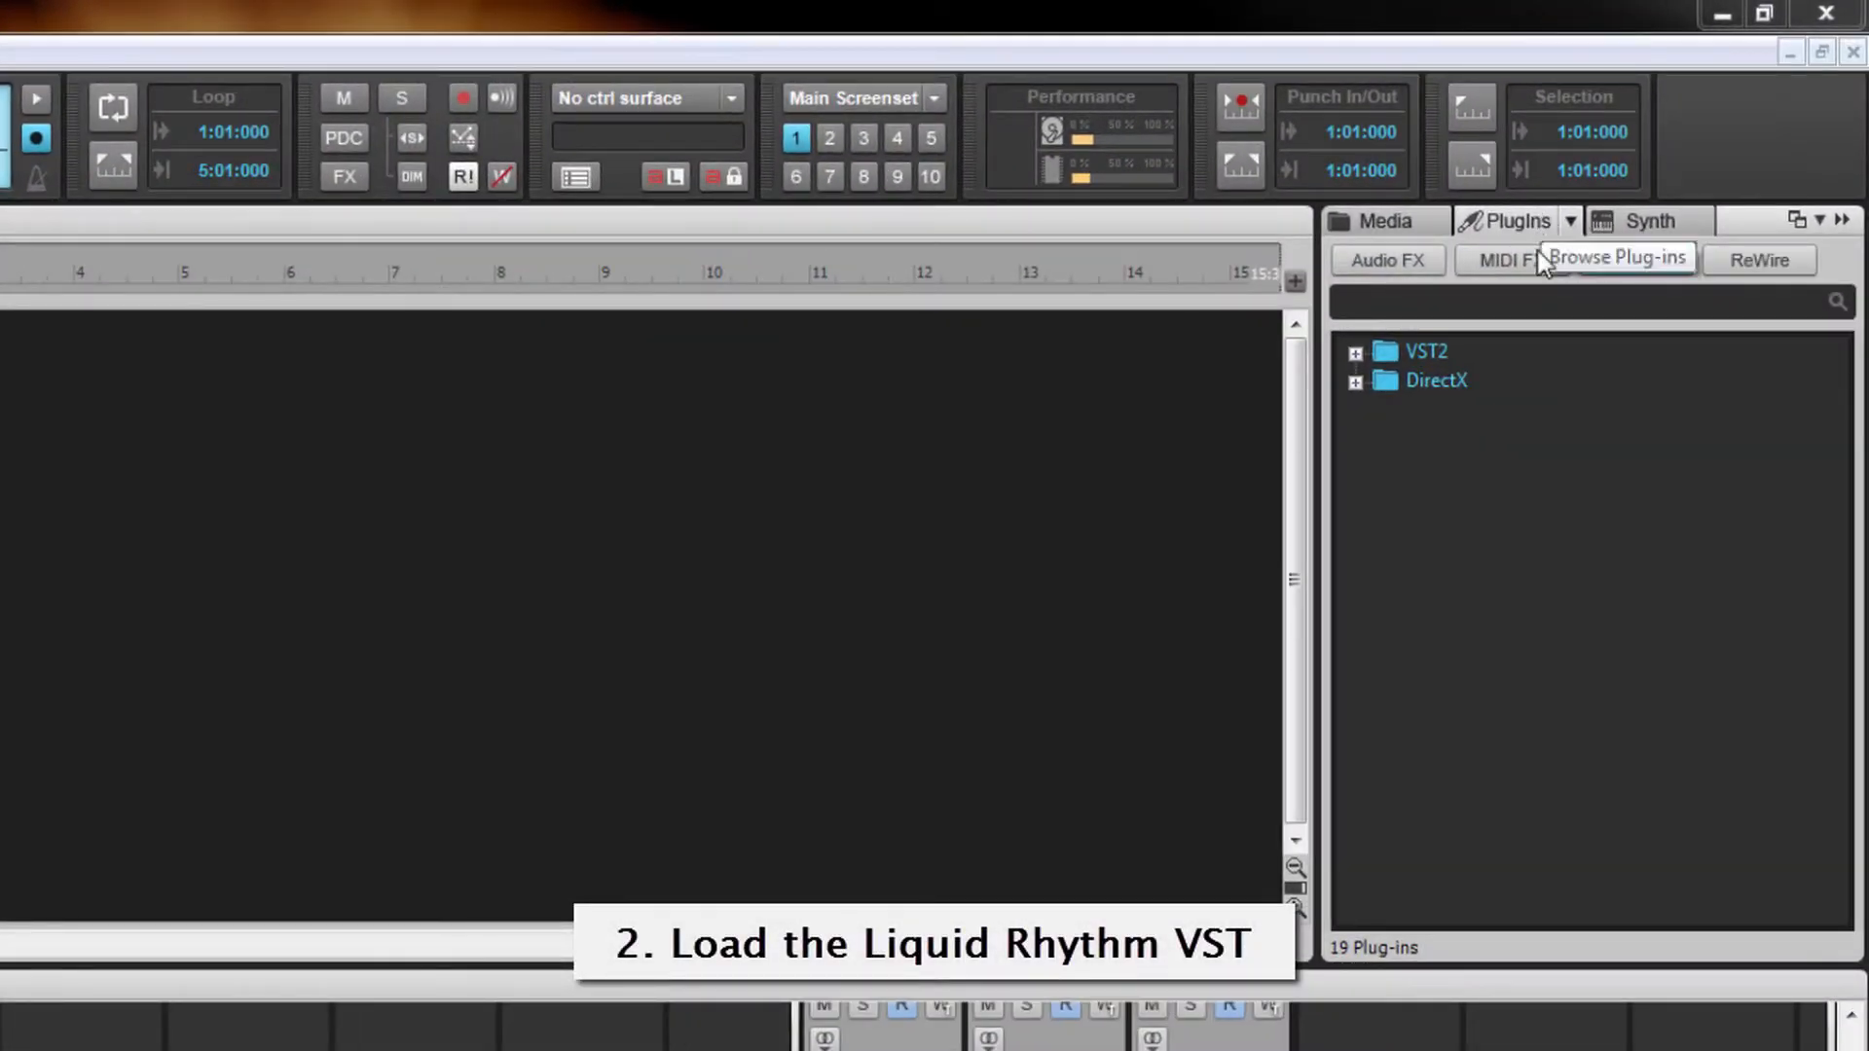
# Step: Insert the LiquidRhythm VST2 instrument into the project with First Synth Audio Output and MIDI output enabled
pyautogui.click(1356, 349)
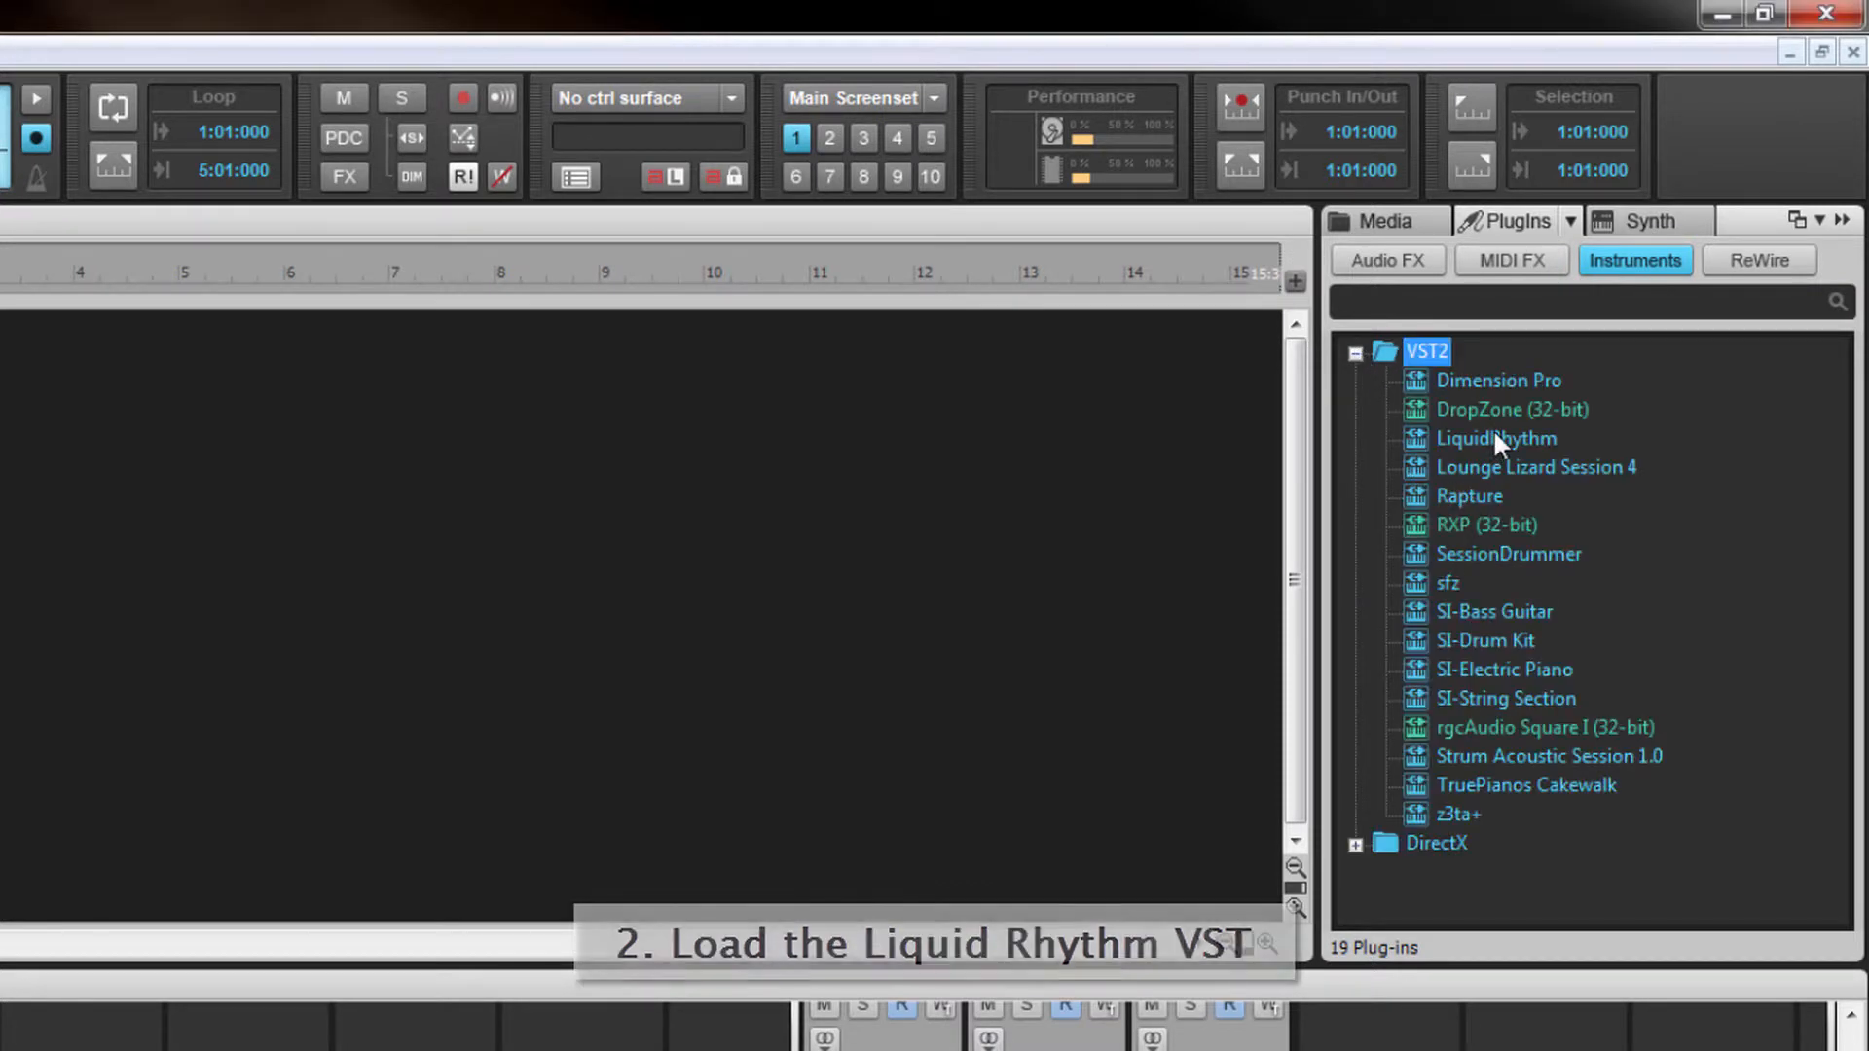
pyautogui.moveTo(1493, 438); pyautogui.dragTo(47, 381)
pyautogui.moveTo(580, 79); pyautogui.dragTo(579, 79)
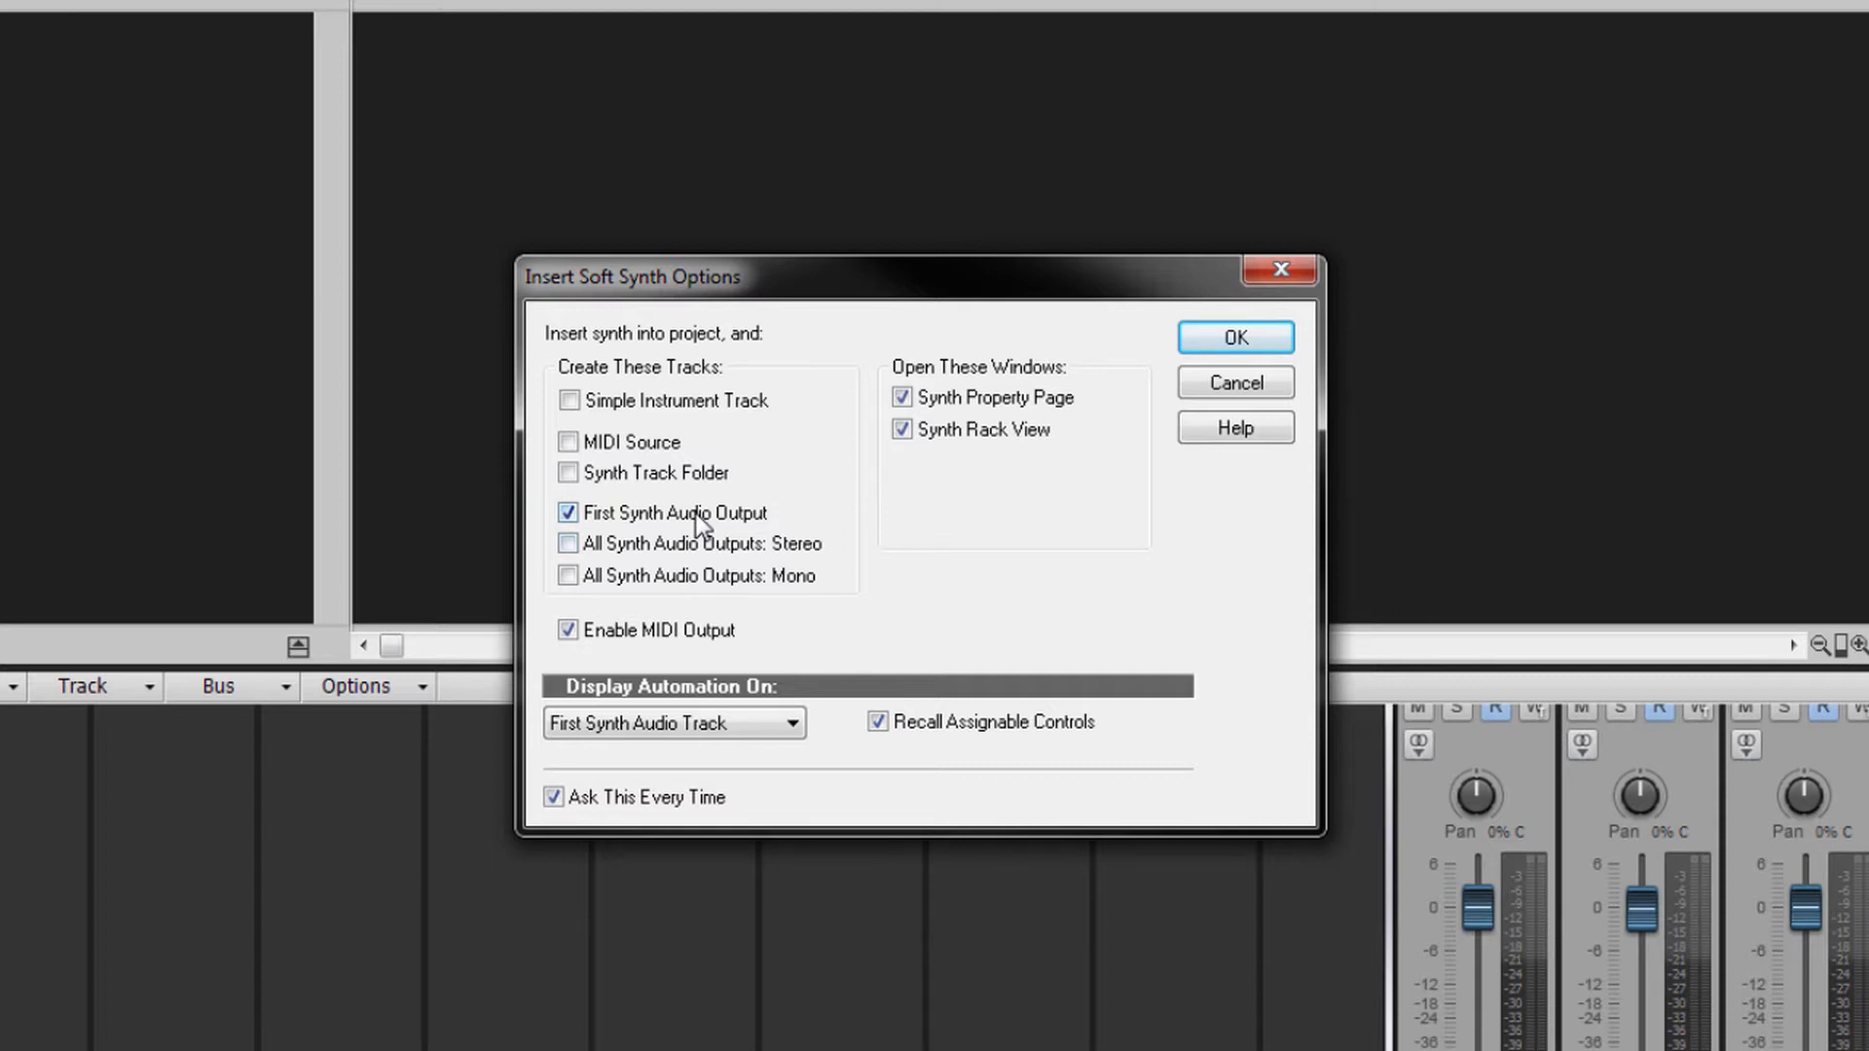
pyautogui.click(1236, 337)
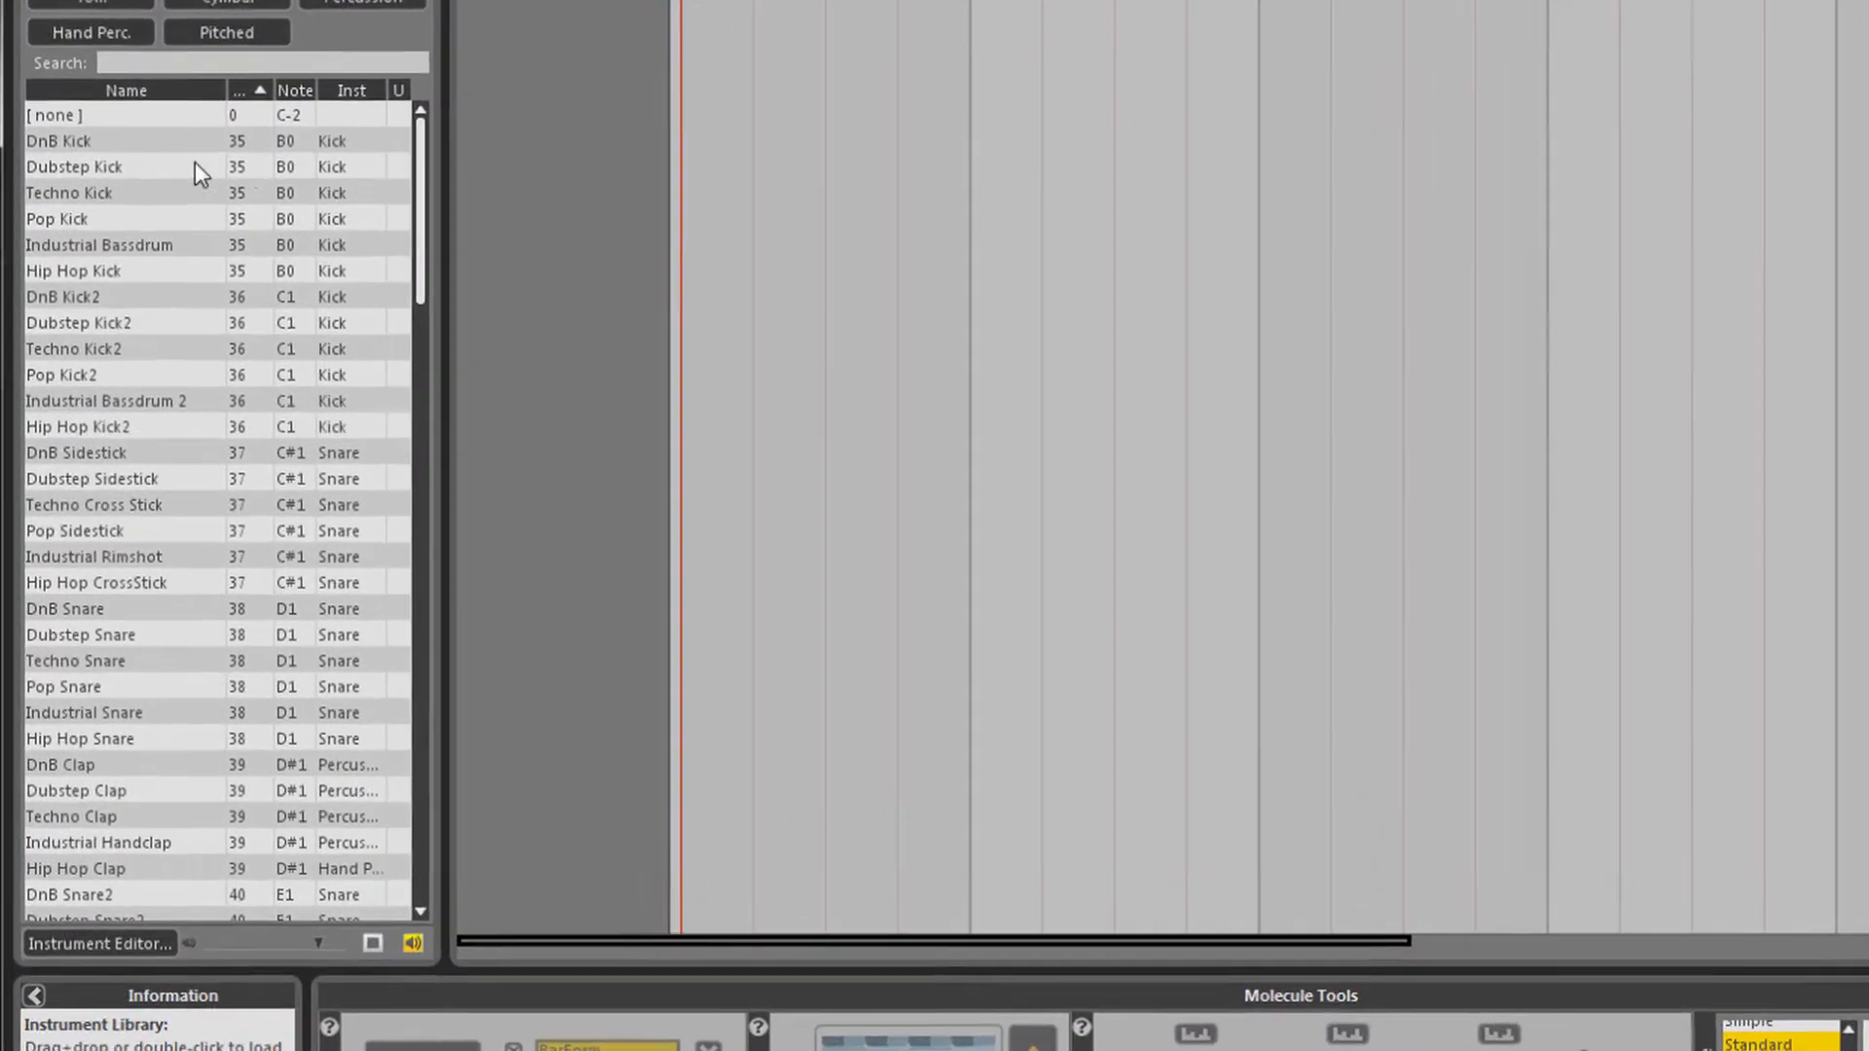
# Step: Audition various kick, snare, clap, hi-hat and tom sounds in the Liquid Rhythm instrument library
pyautogui.click(91, 287)
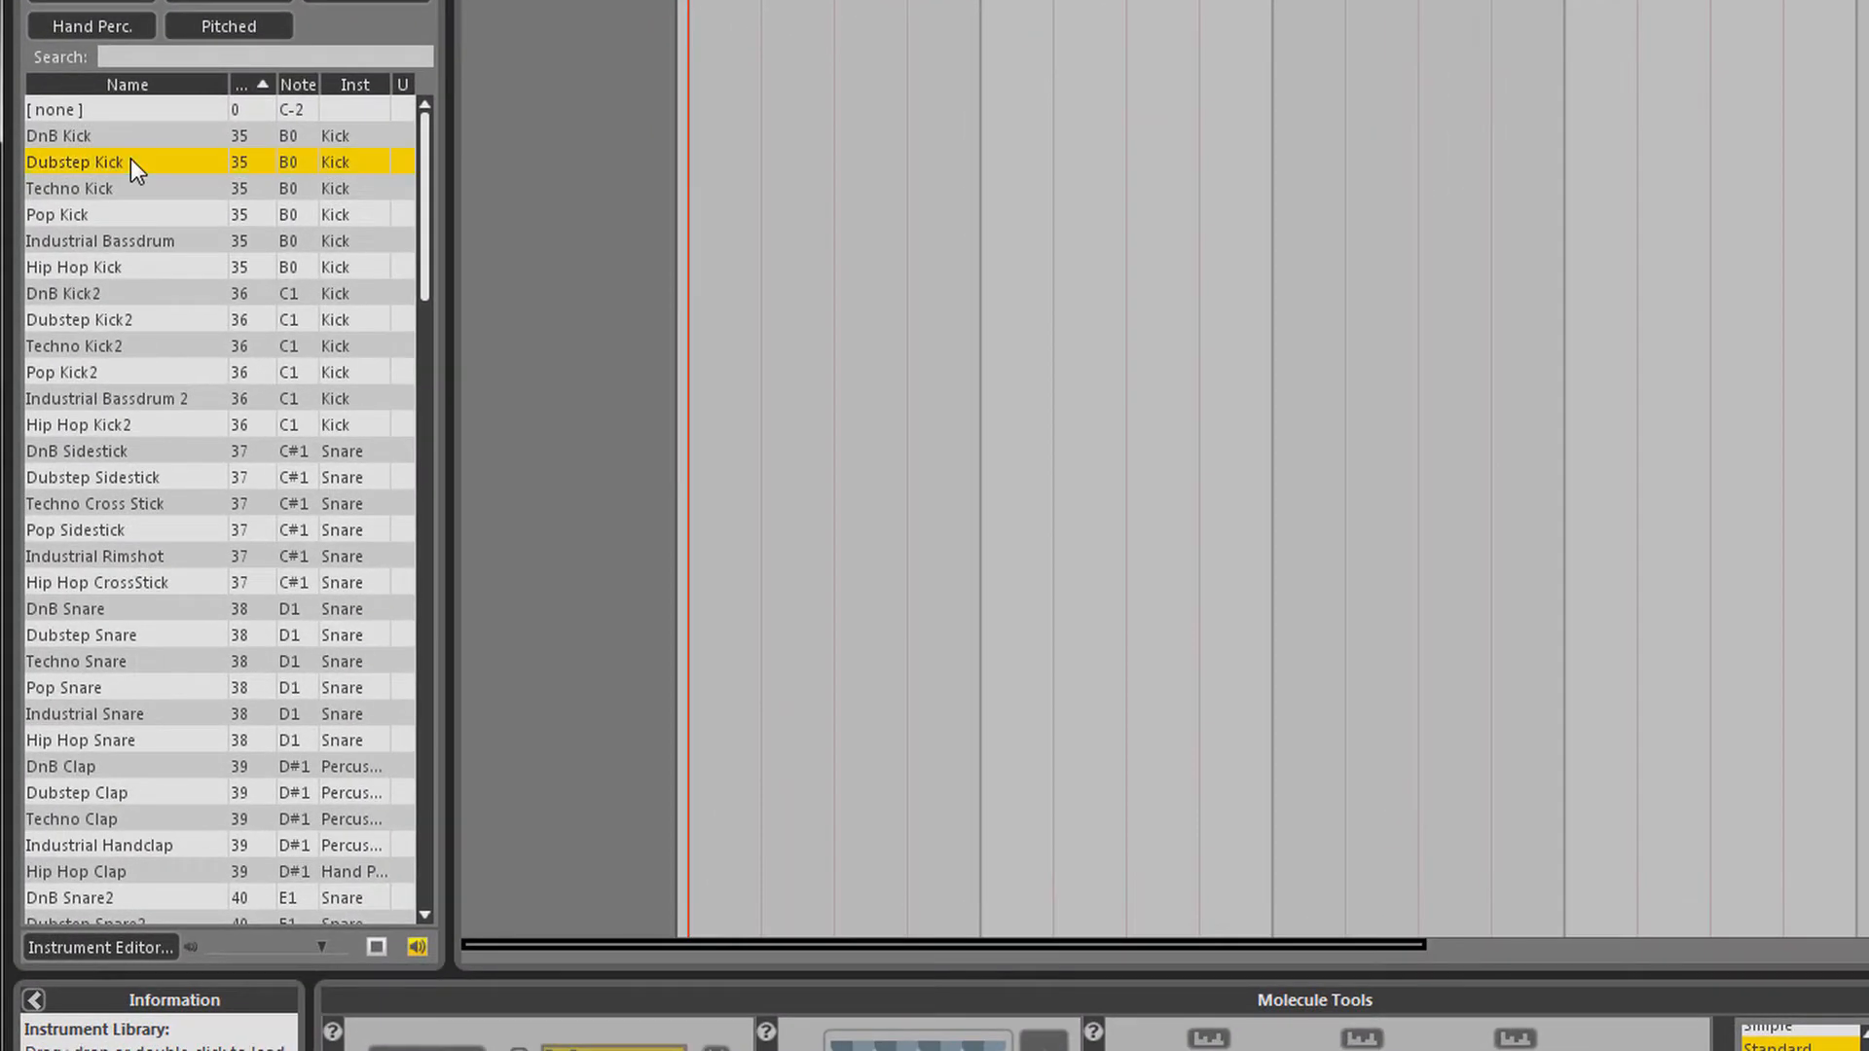
pyautogui.click(150, 295)
pyautogui.click(172, 520)
pyautogui.click(183, 738)
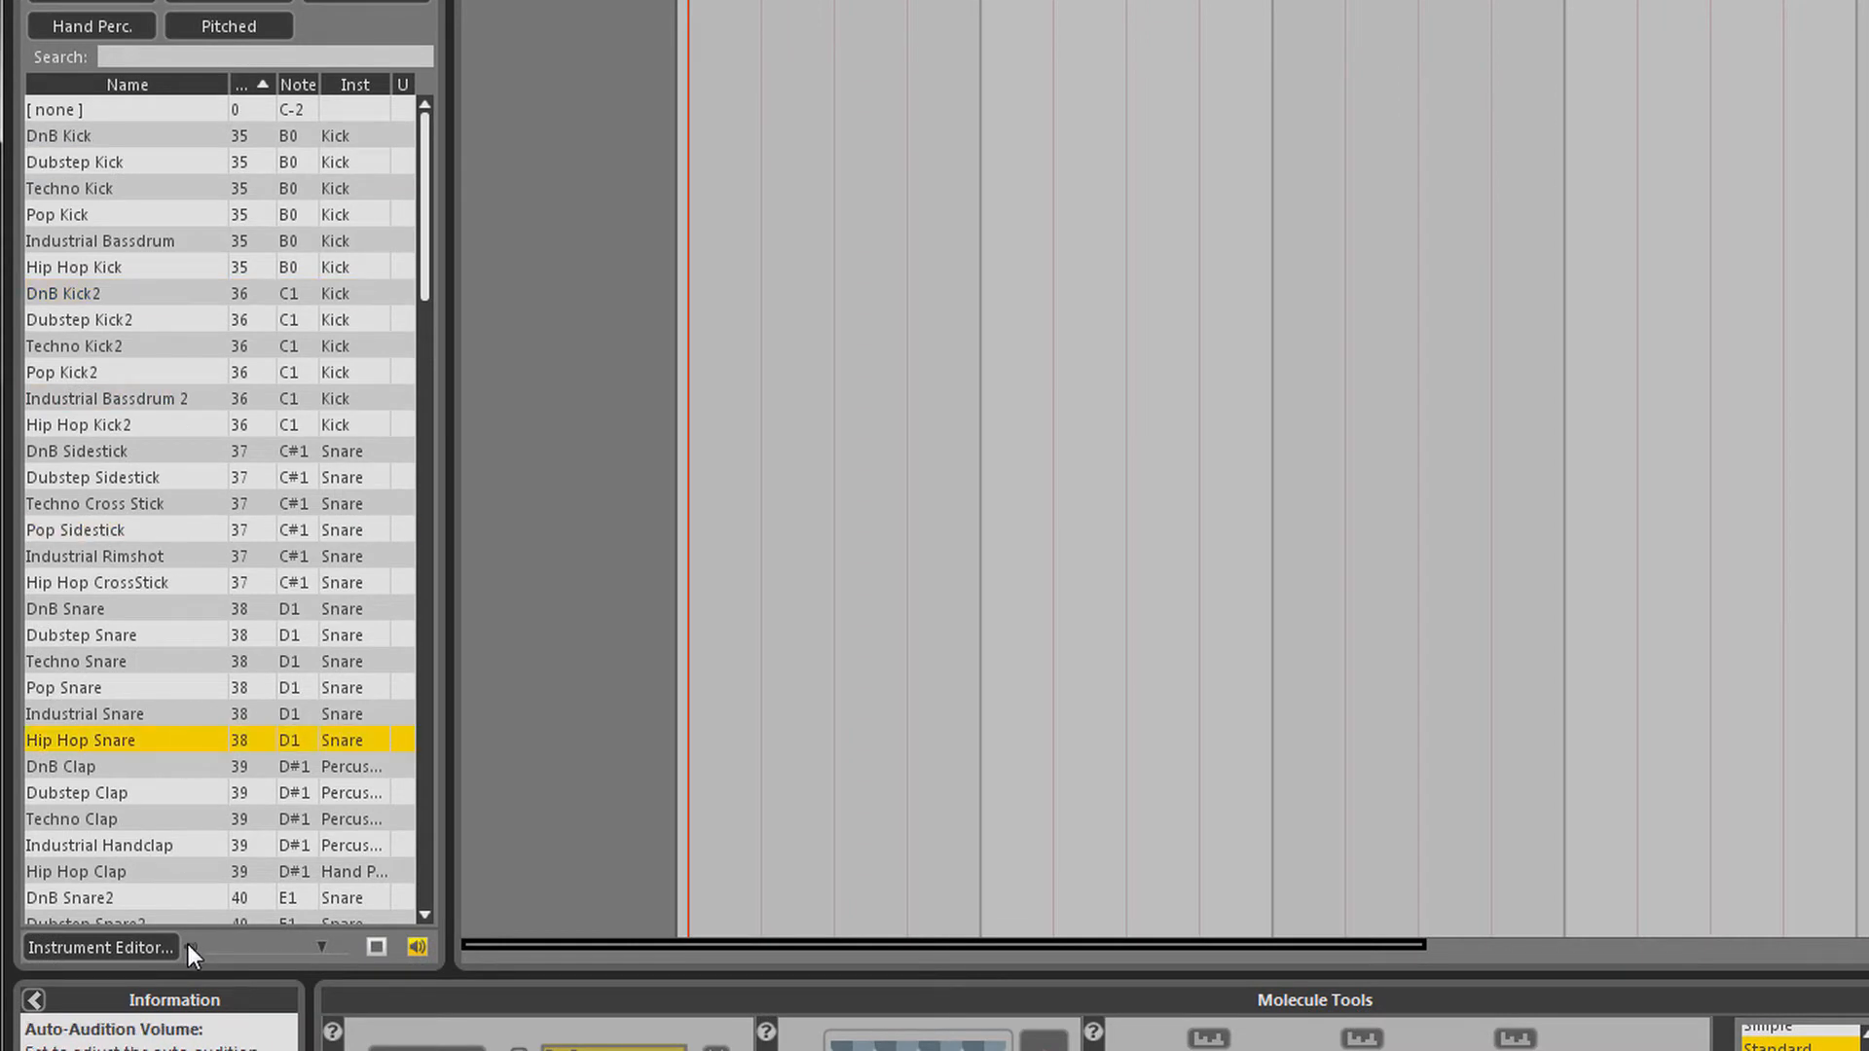
pyautogui.click(171, 845)
pyautogui.scroll(-6, 171, 827)
pyautogui.click(172, 796)
pyautogui.scroll(-5, 185, 851)
pyautogui.click(185, 843)
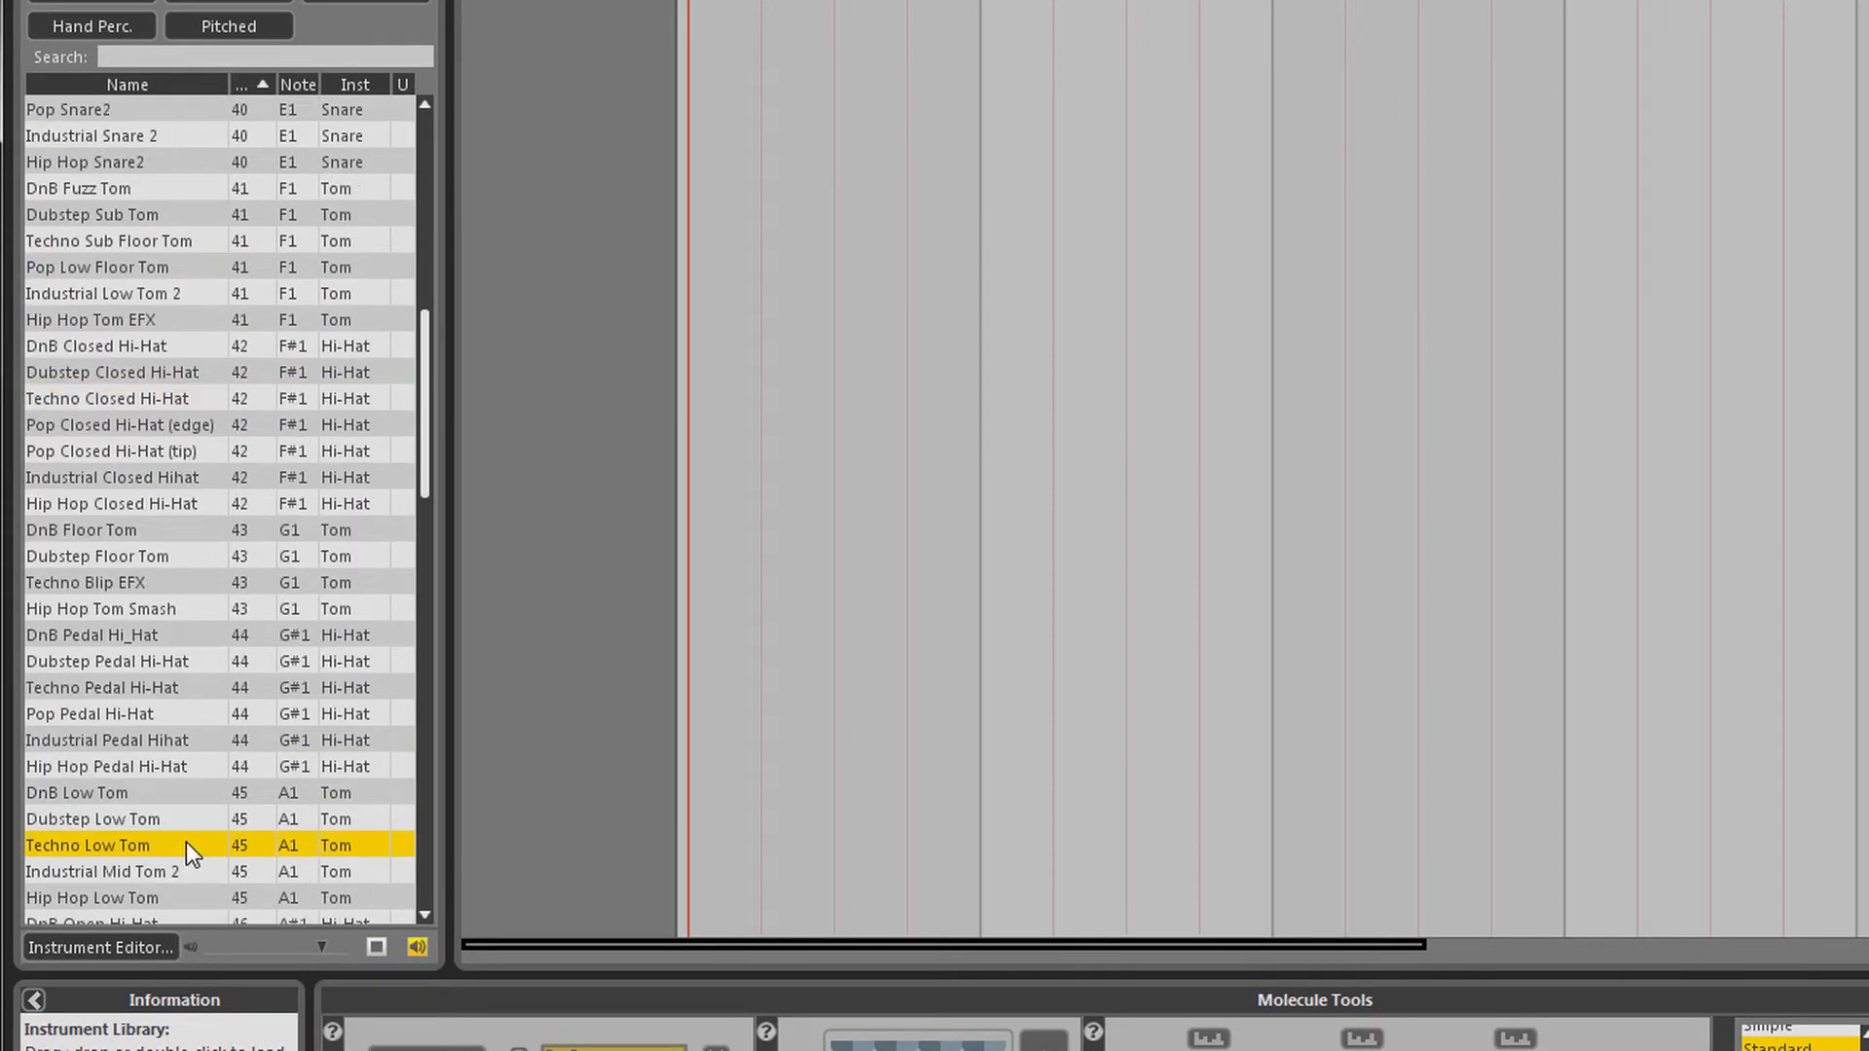
pyautogui.scroll(-5, 189, 899)
pyautogui.click(188, 897)
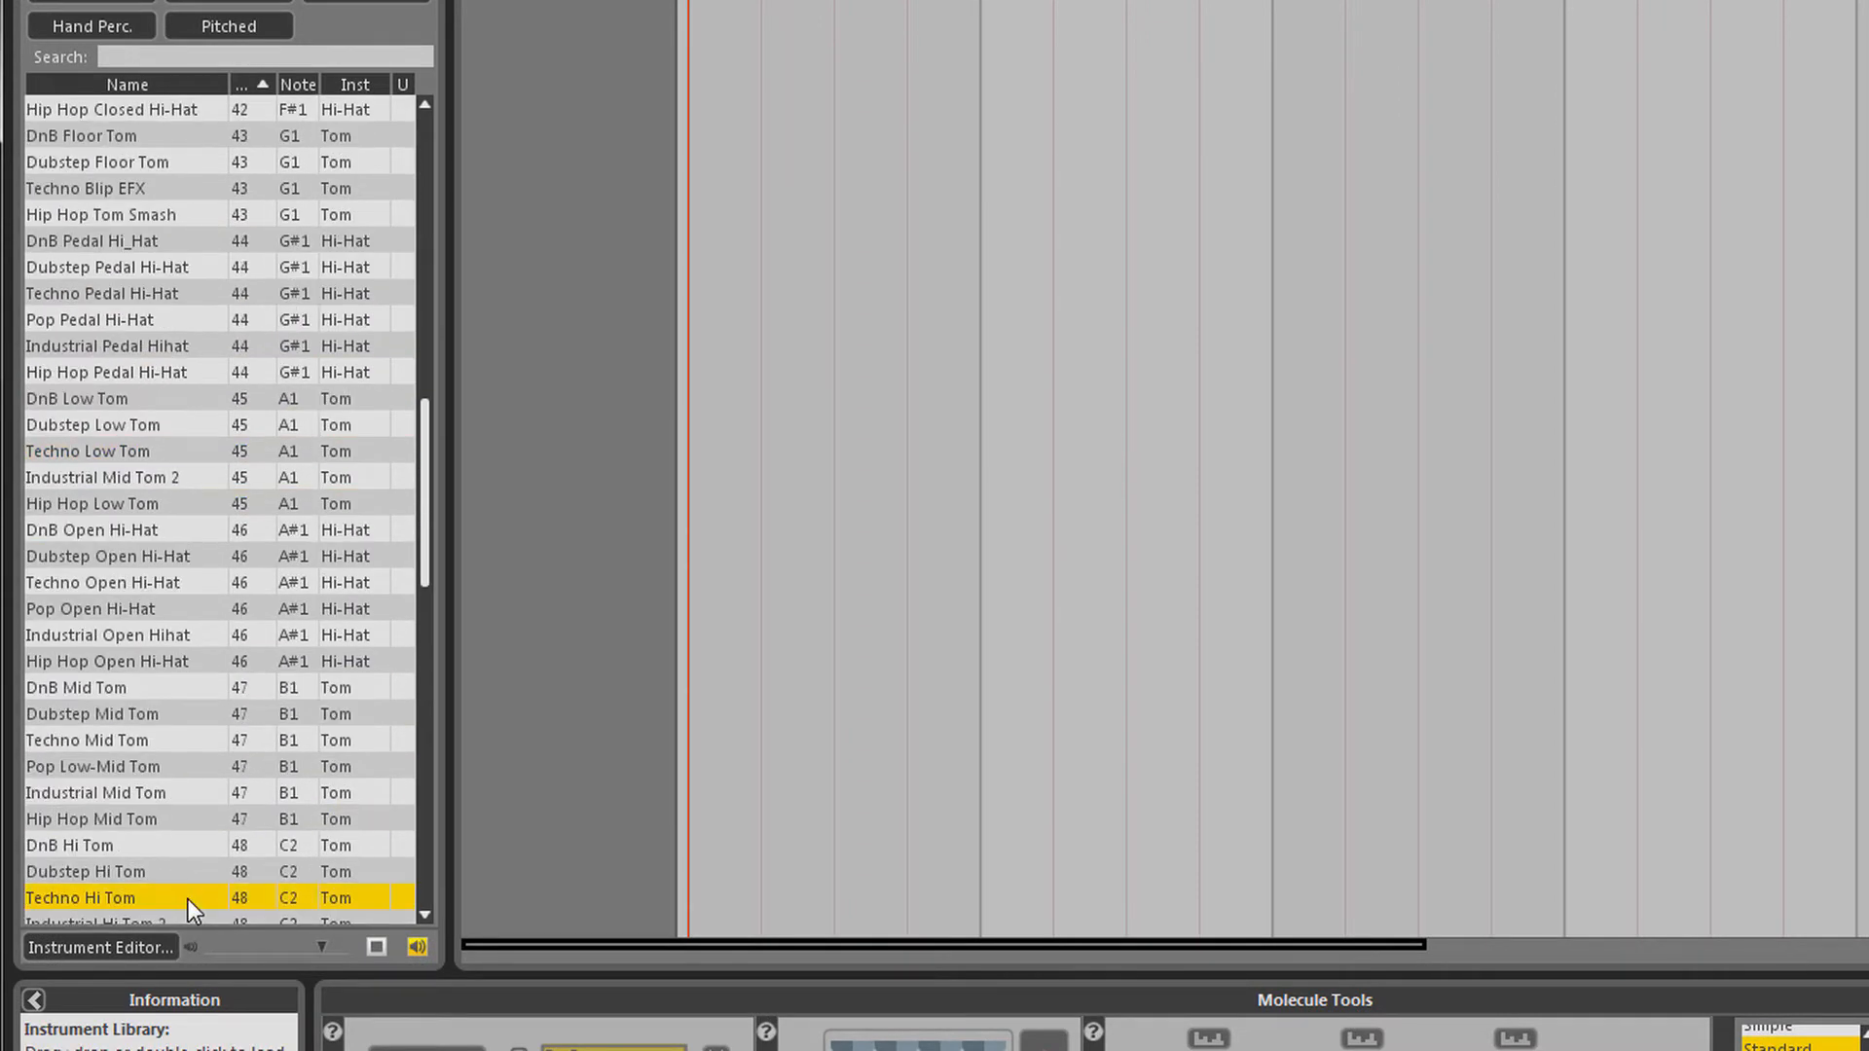
pyautogui.click(136, 765)
pyautogui.click(105, 424)
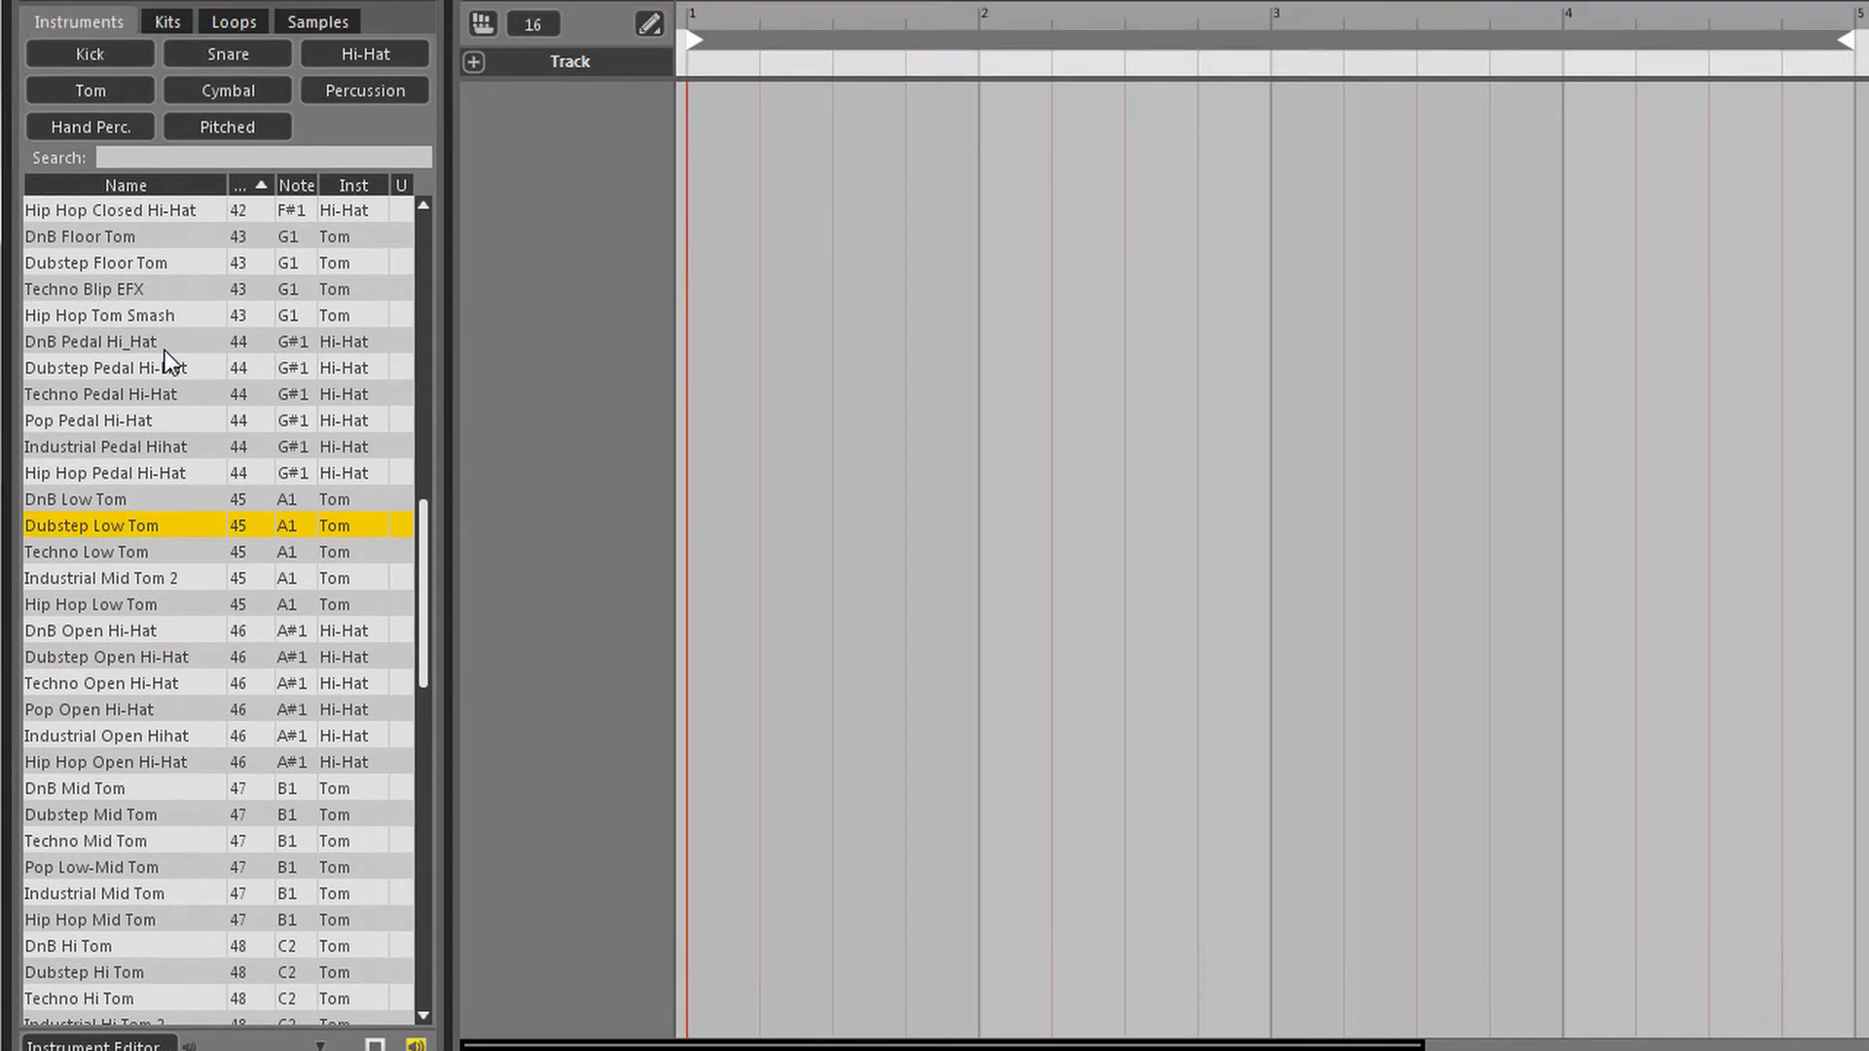
# Step: Load Drum n Bass loop 411 from the loop library into the arranger
pyautogui.click(241, 112)
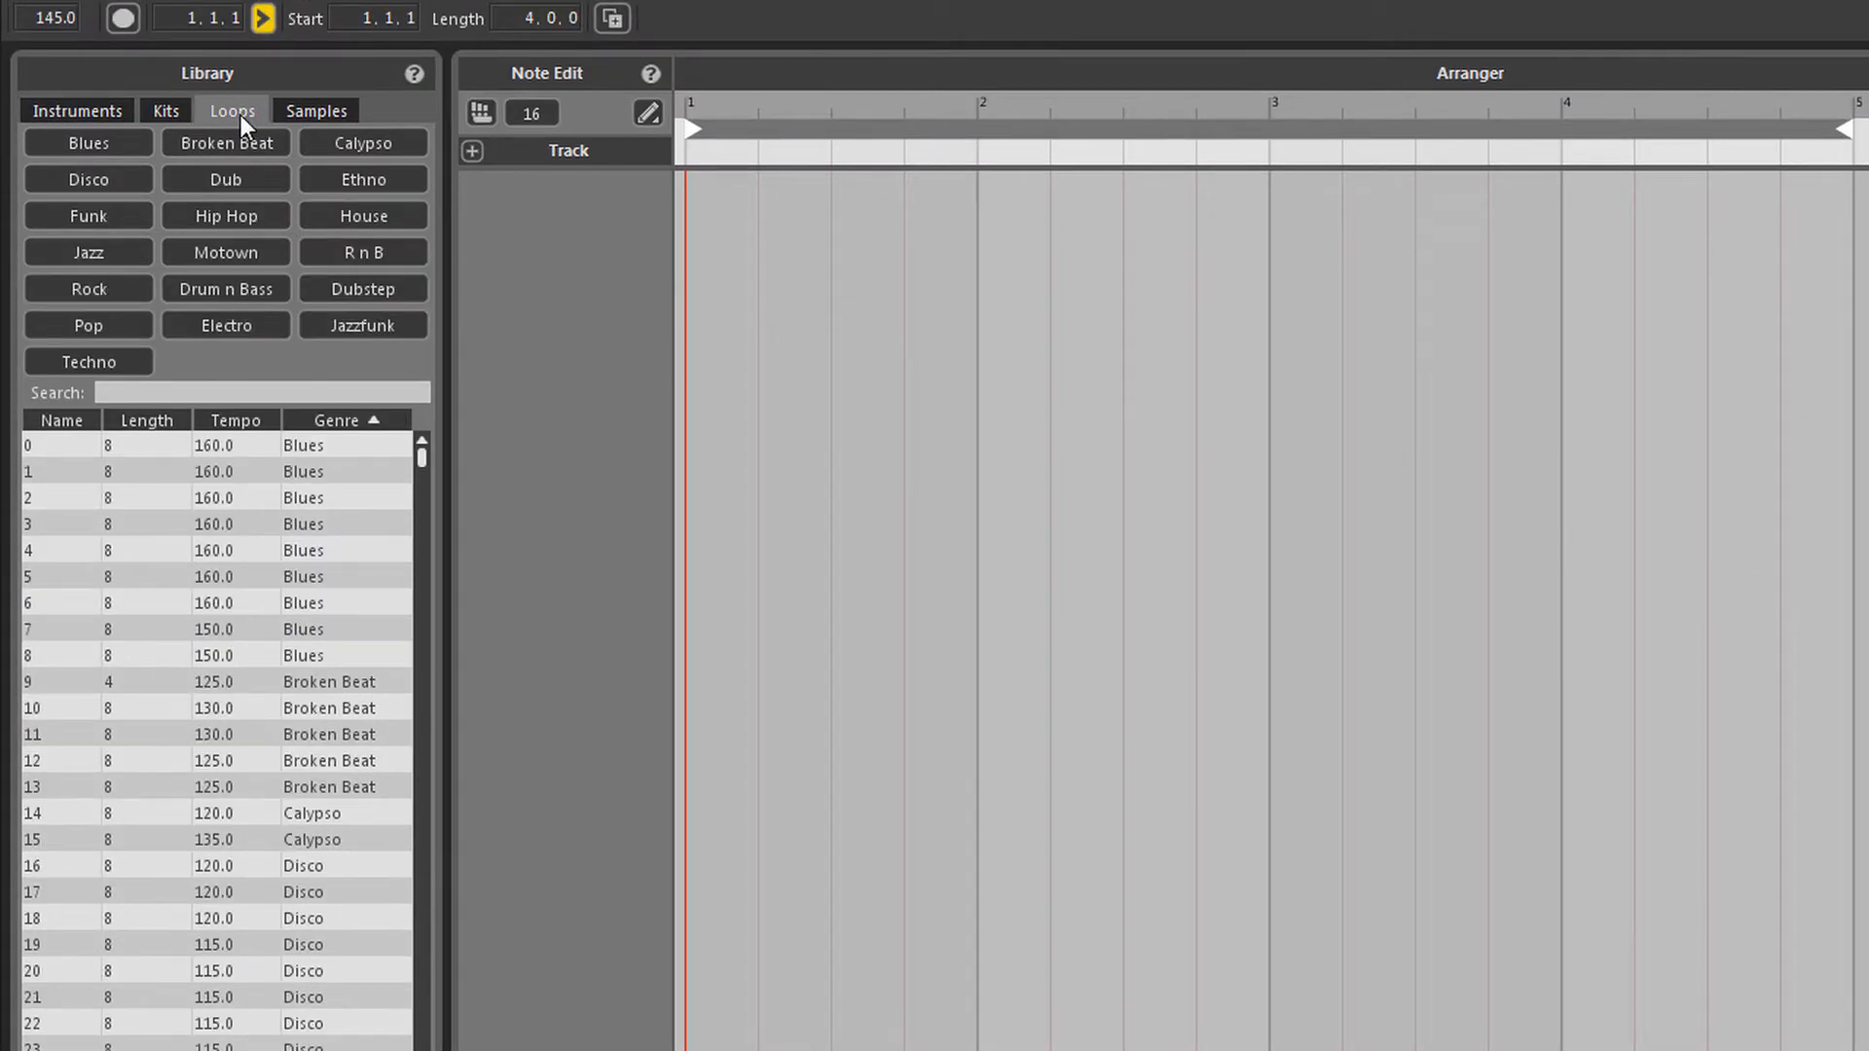
pyautogui.scroll(-10, 242, 626)
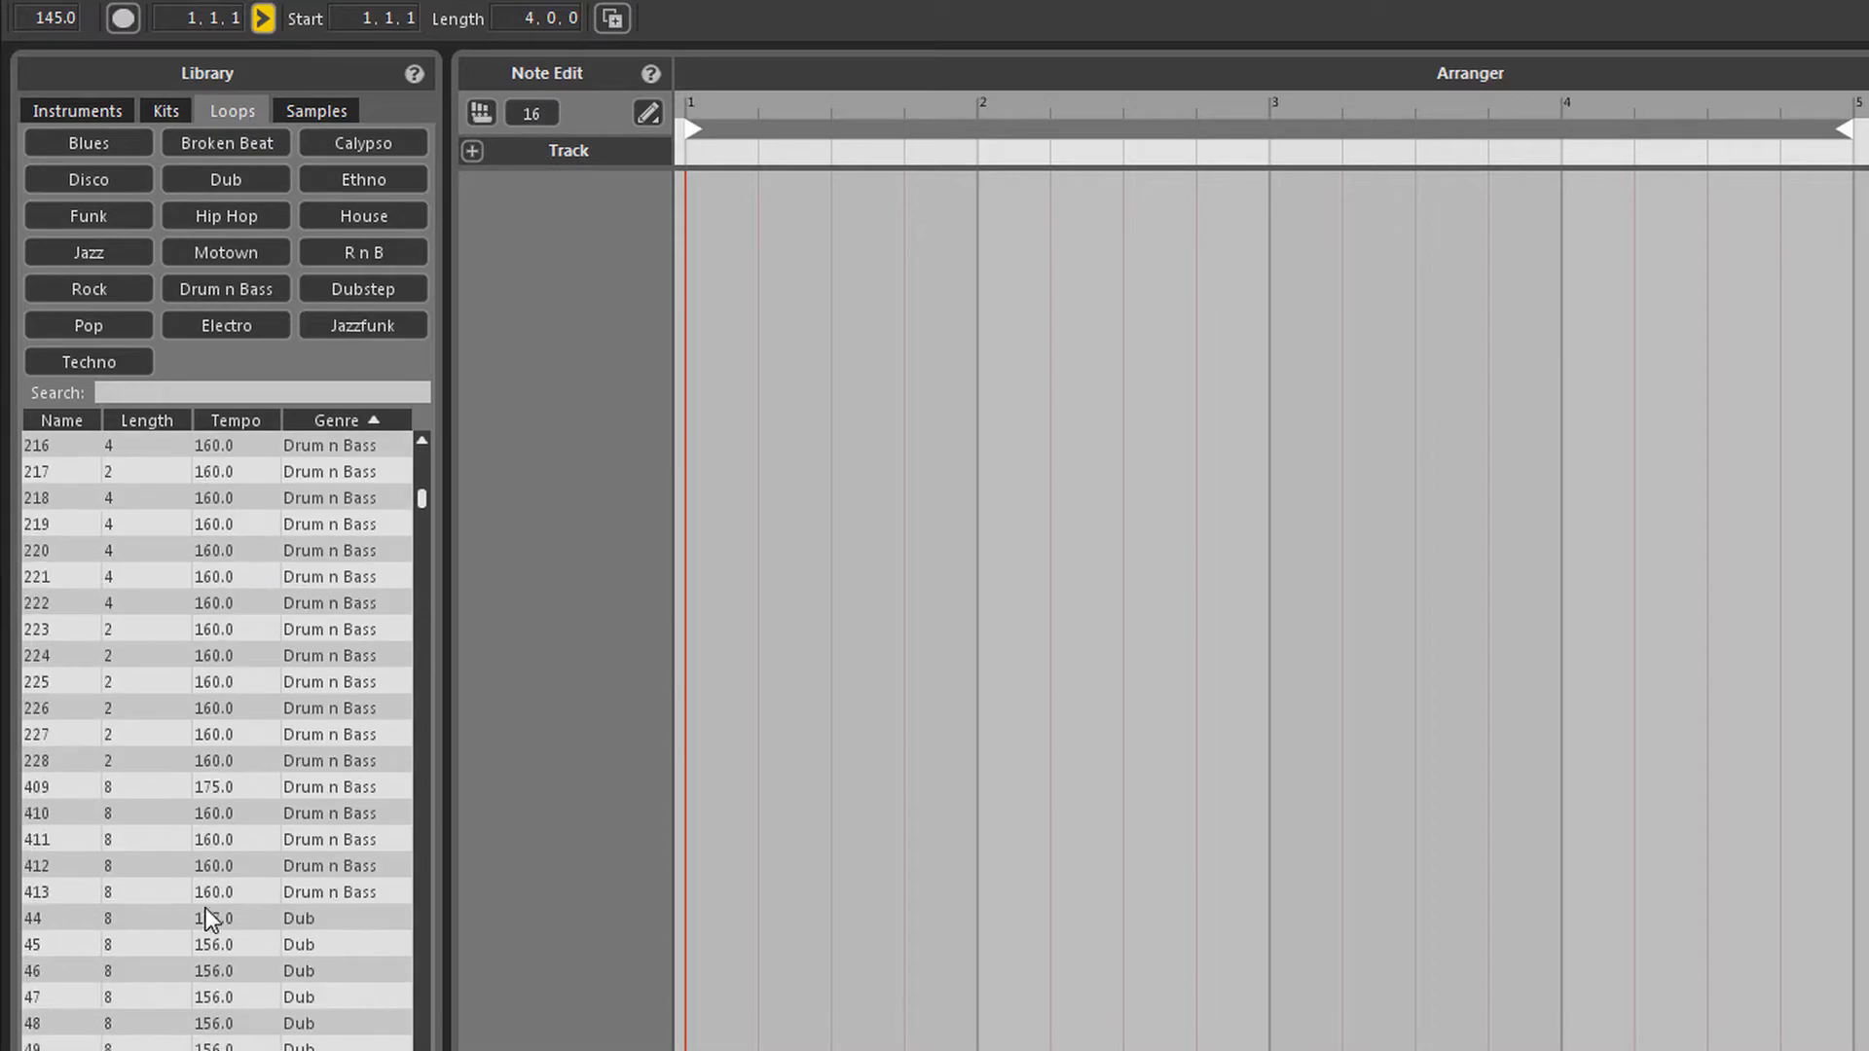
pyautogui.click(207, 829)
pyautogui.doubleClick(206, 825)
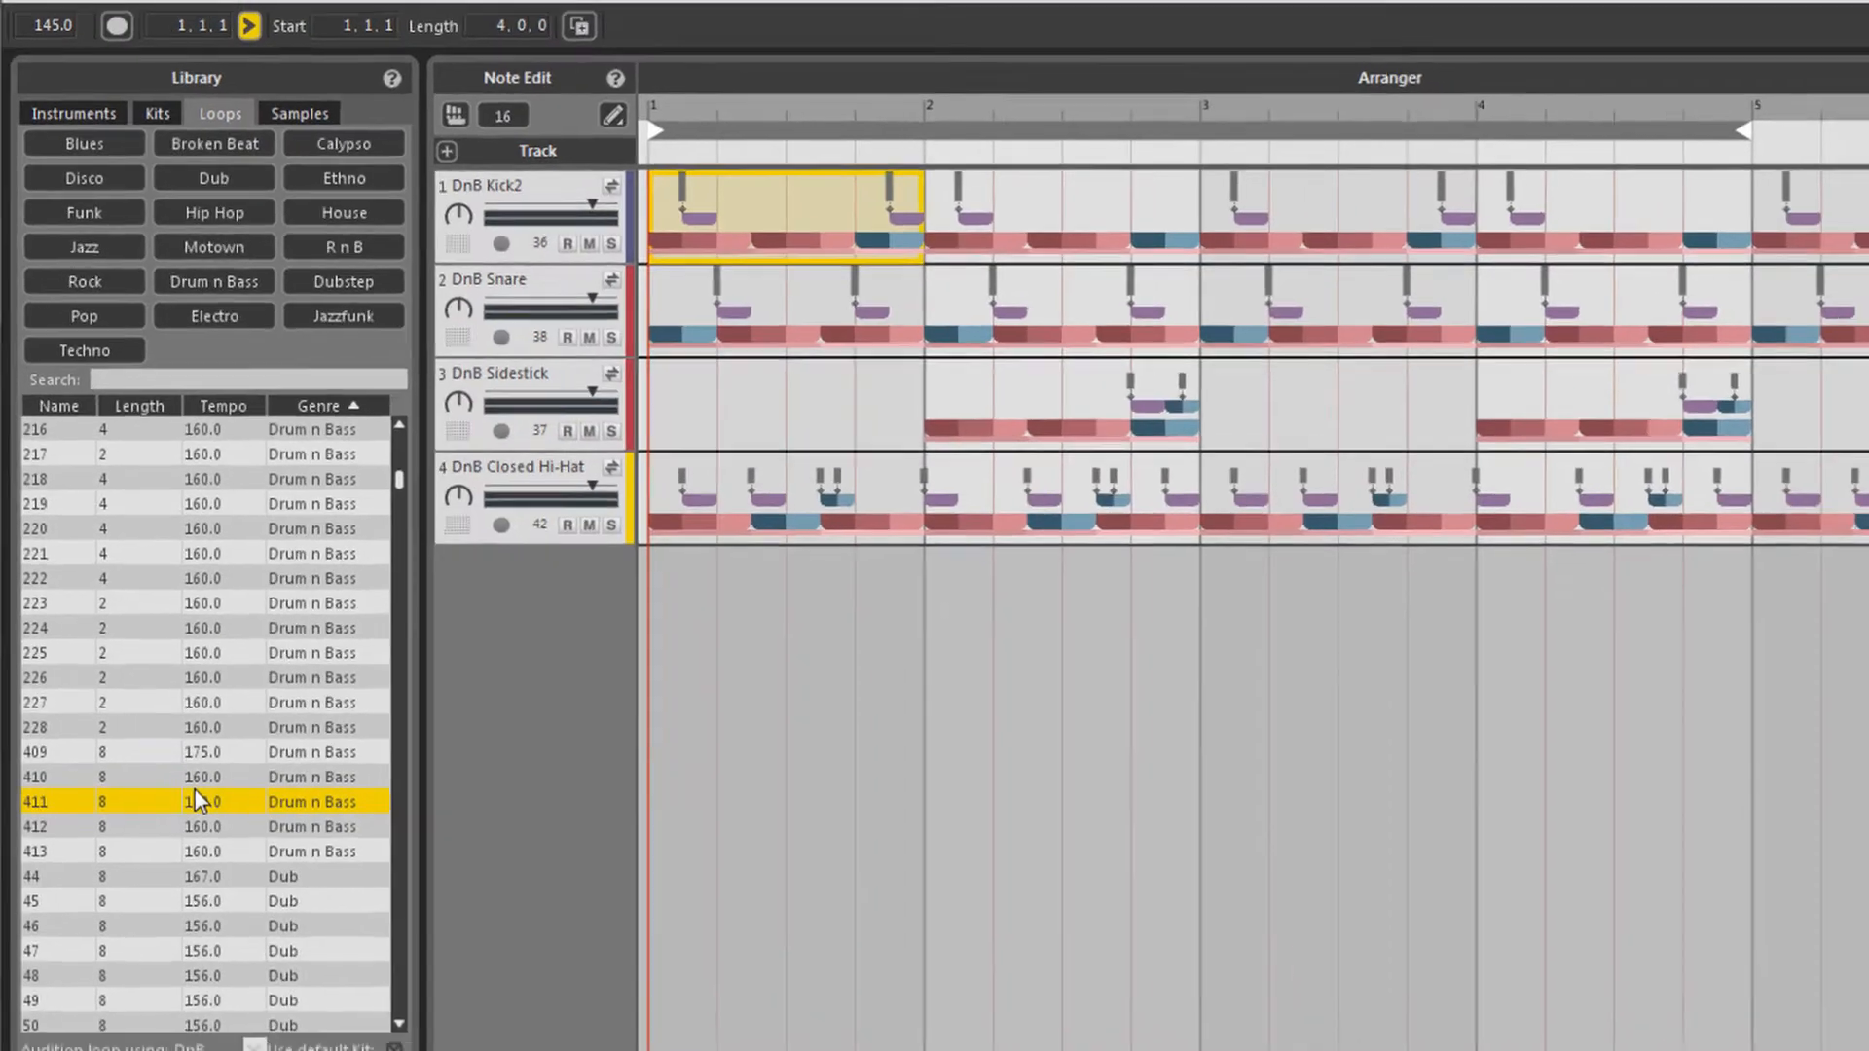
# Step: Switch to SONAR and minimize the LiquidRhythm plug-in property window
pyautogui.hotkey('alt', 'Tab')
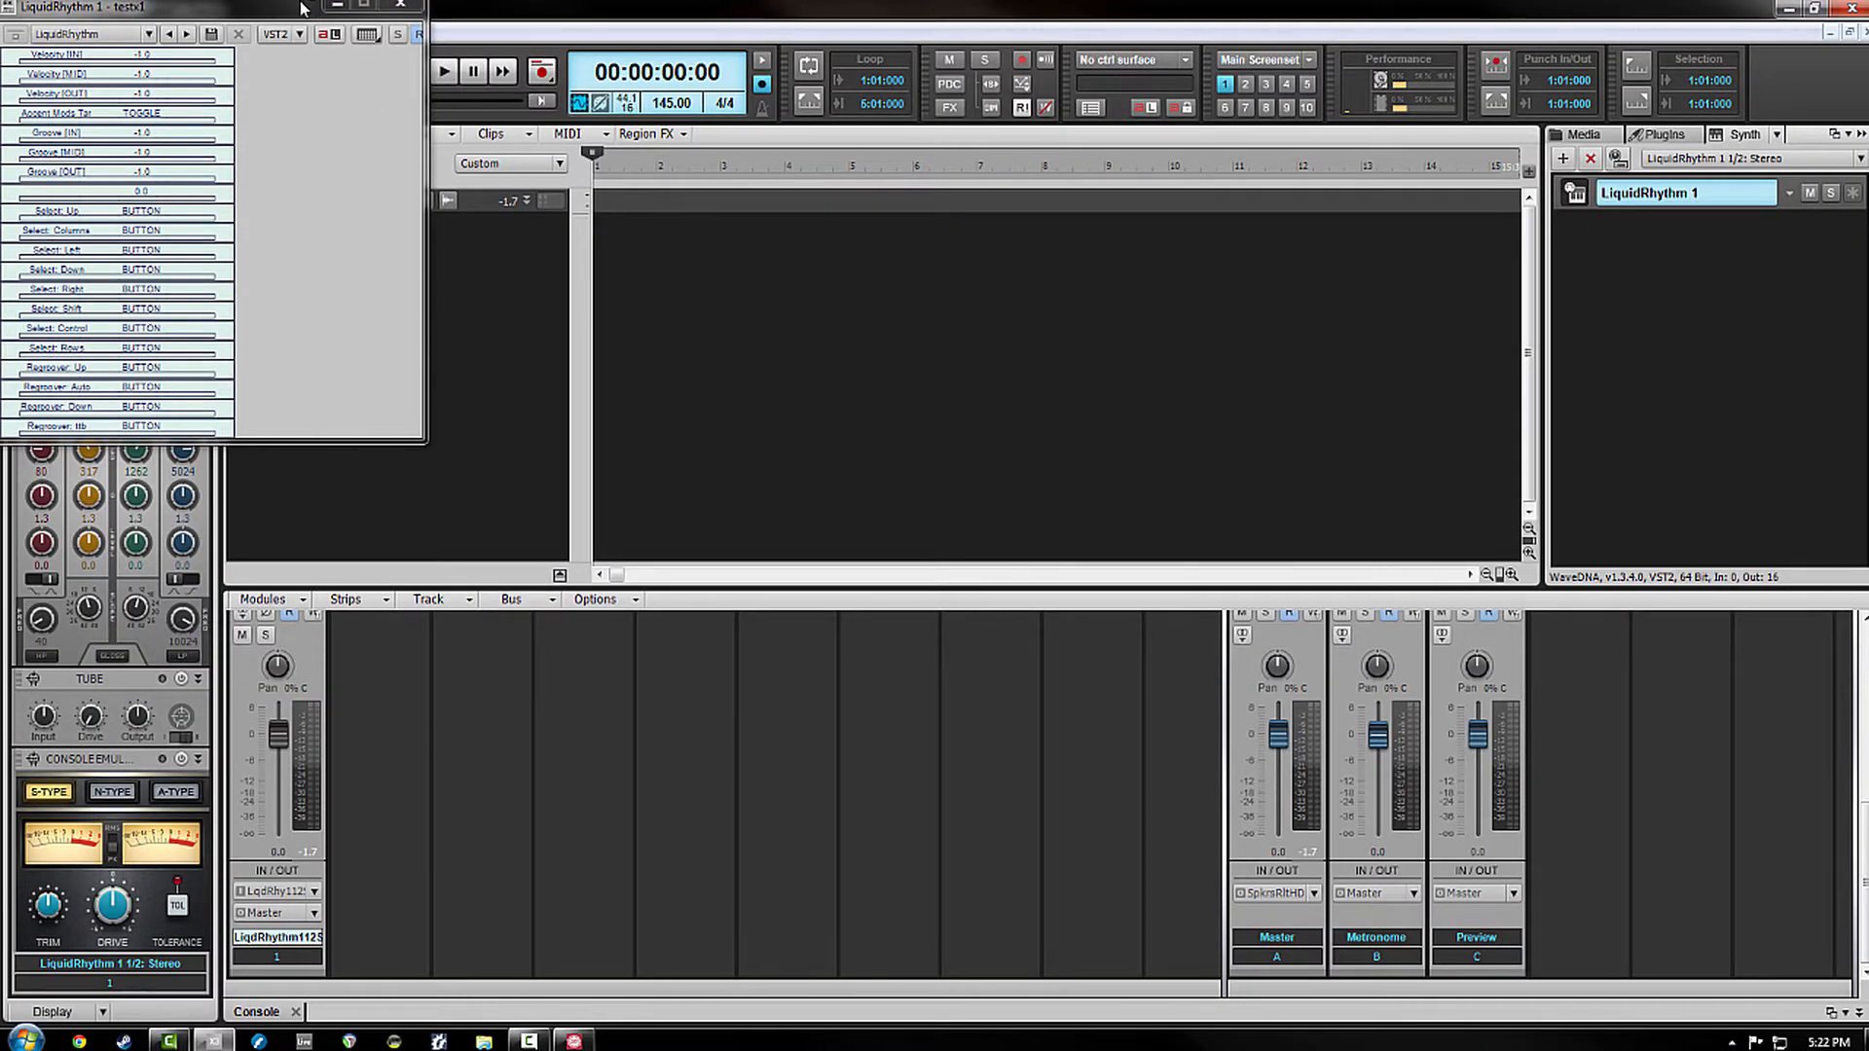
pyautogui.moveTo(296, 8); pyautogui.dragTo(400, 76)
pyautogui.click(440, 74)
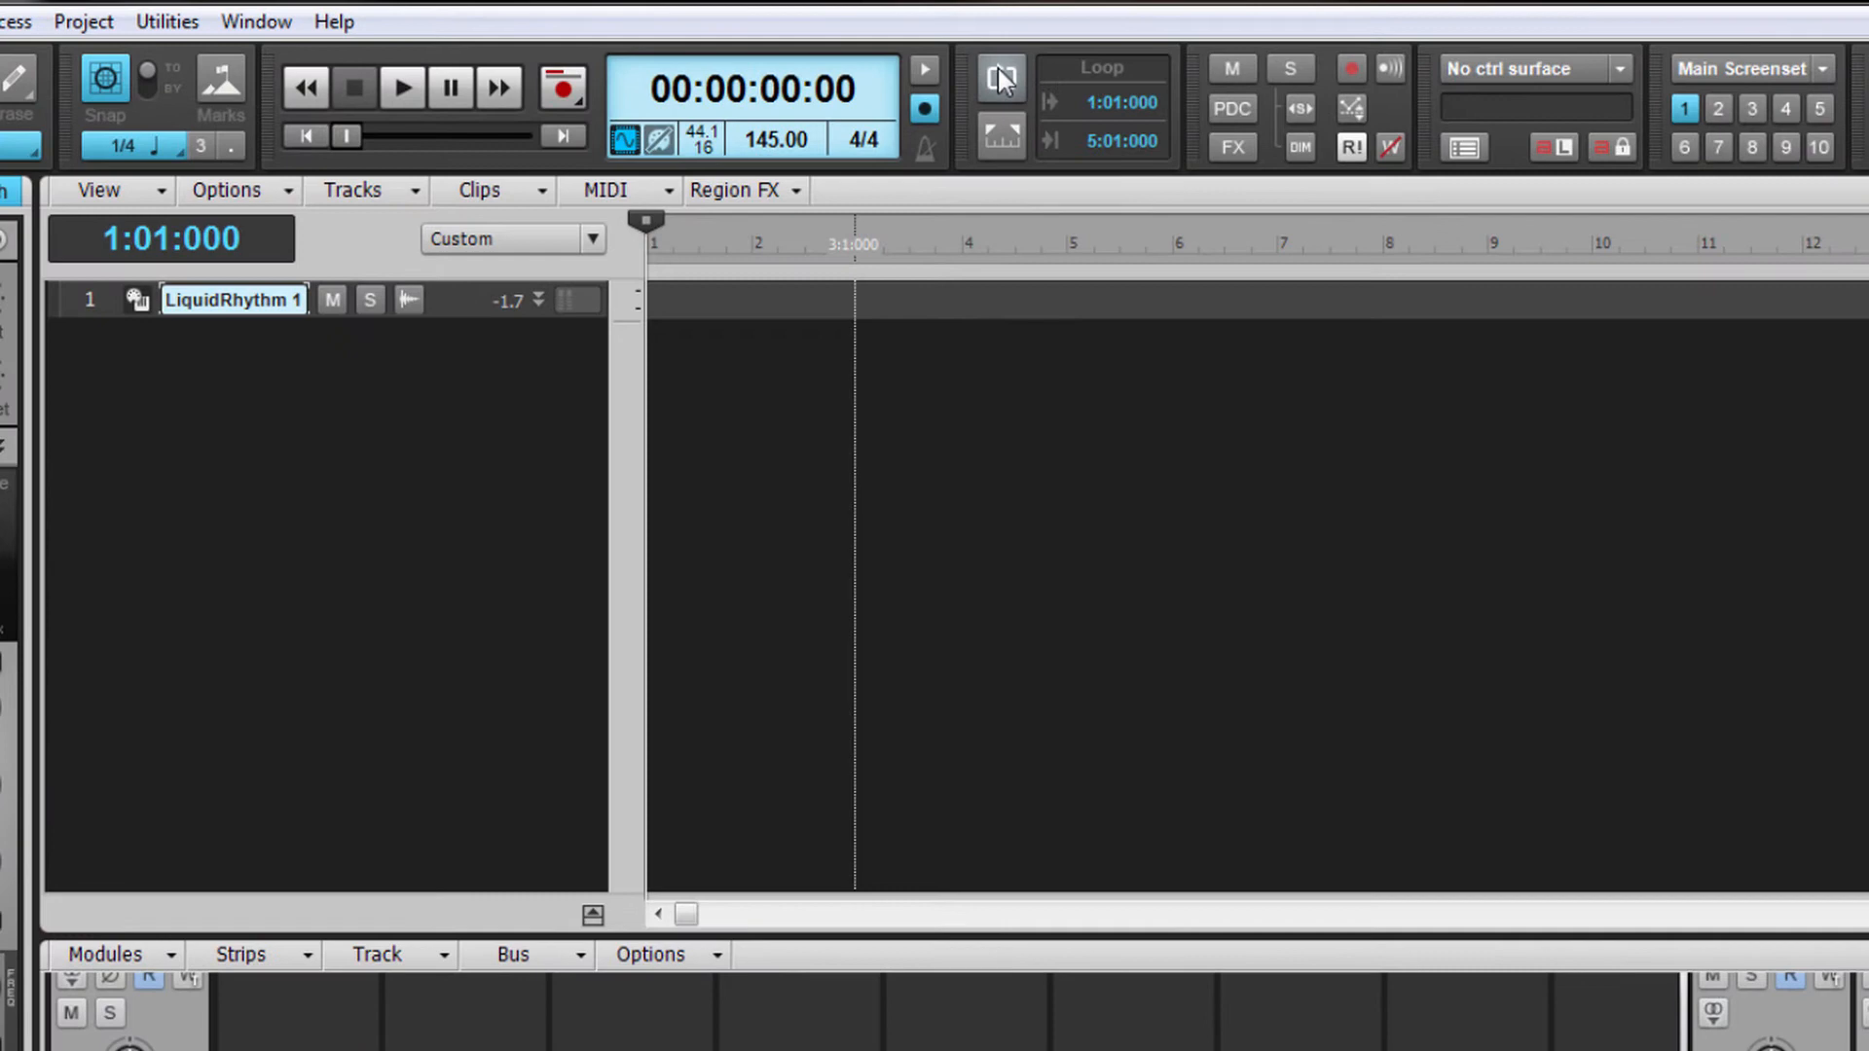
# Step: Enable looping over measures 1 to 5, start playback, and switch to Liquid Rhythm to watch it follow
pyautogui.click(998, 76)
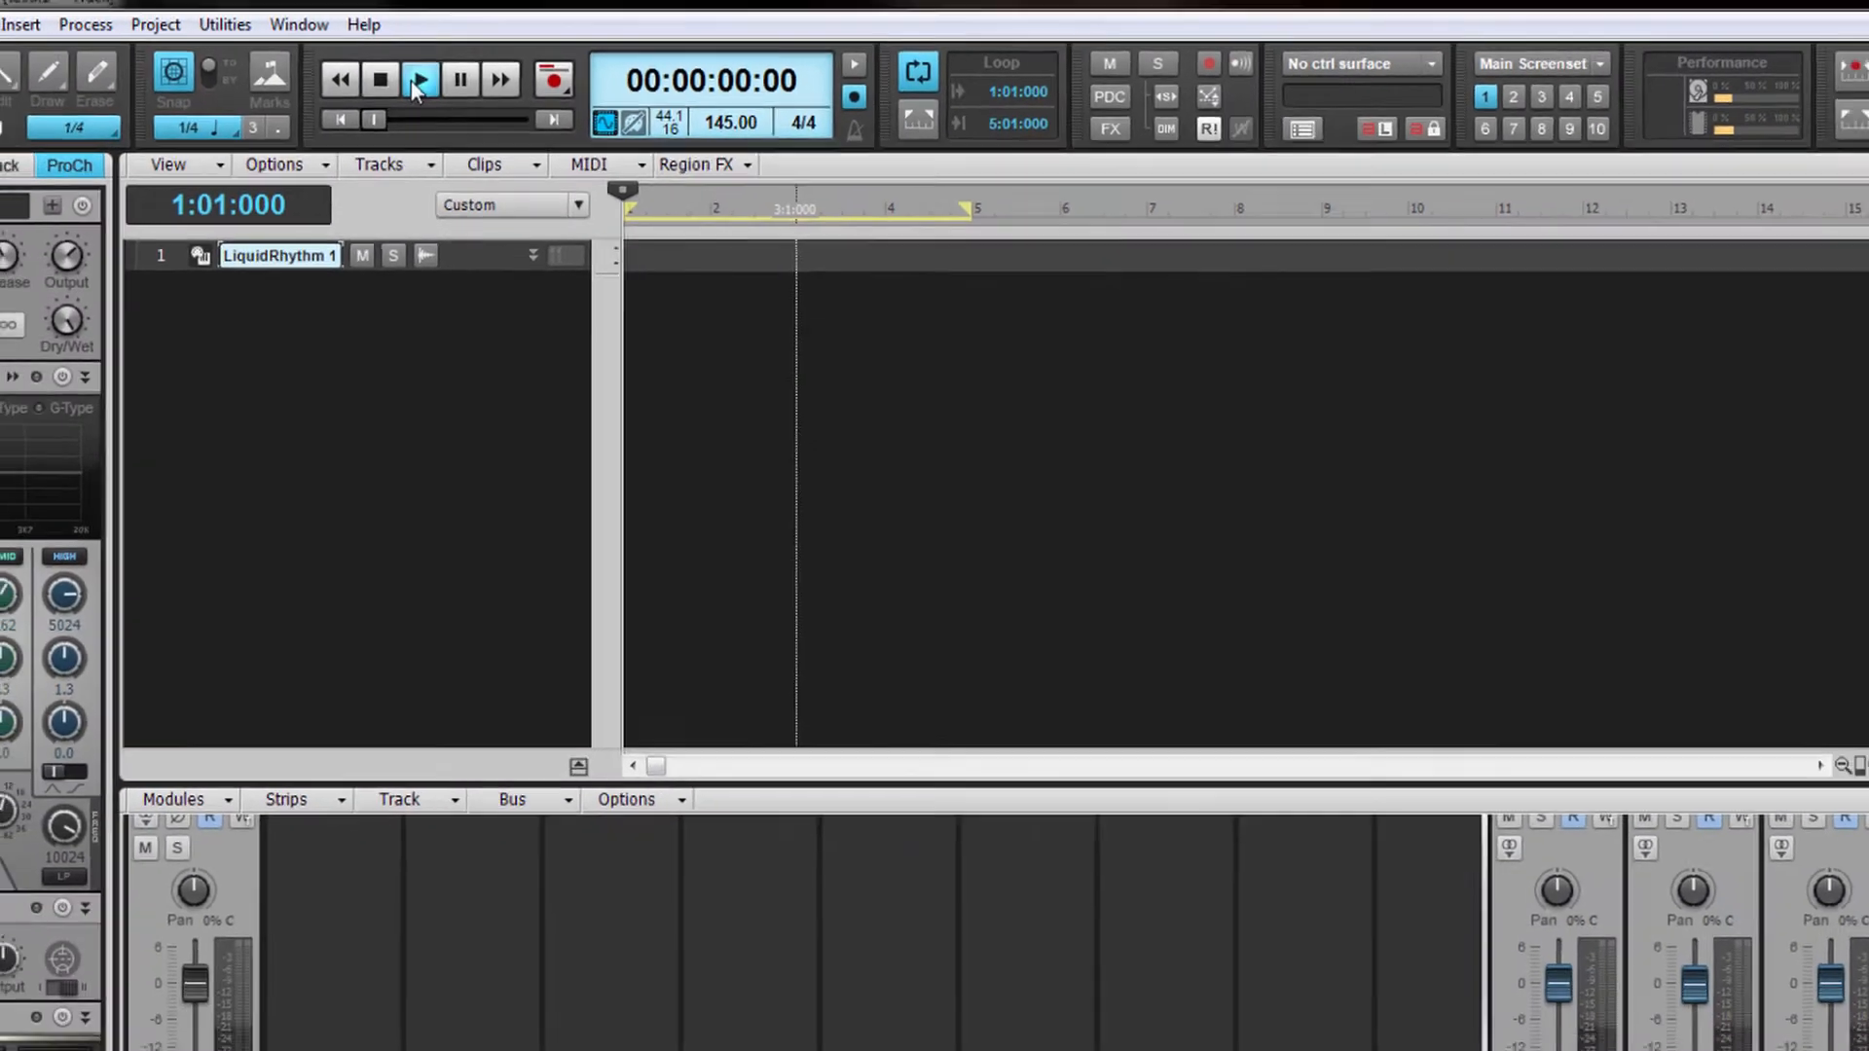
pyautogui.click(399, 89)
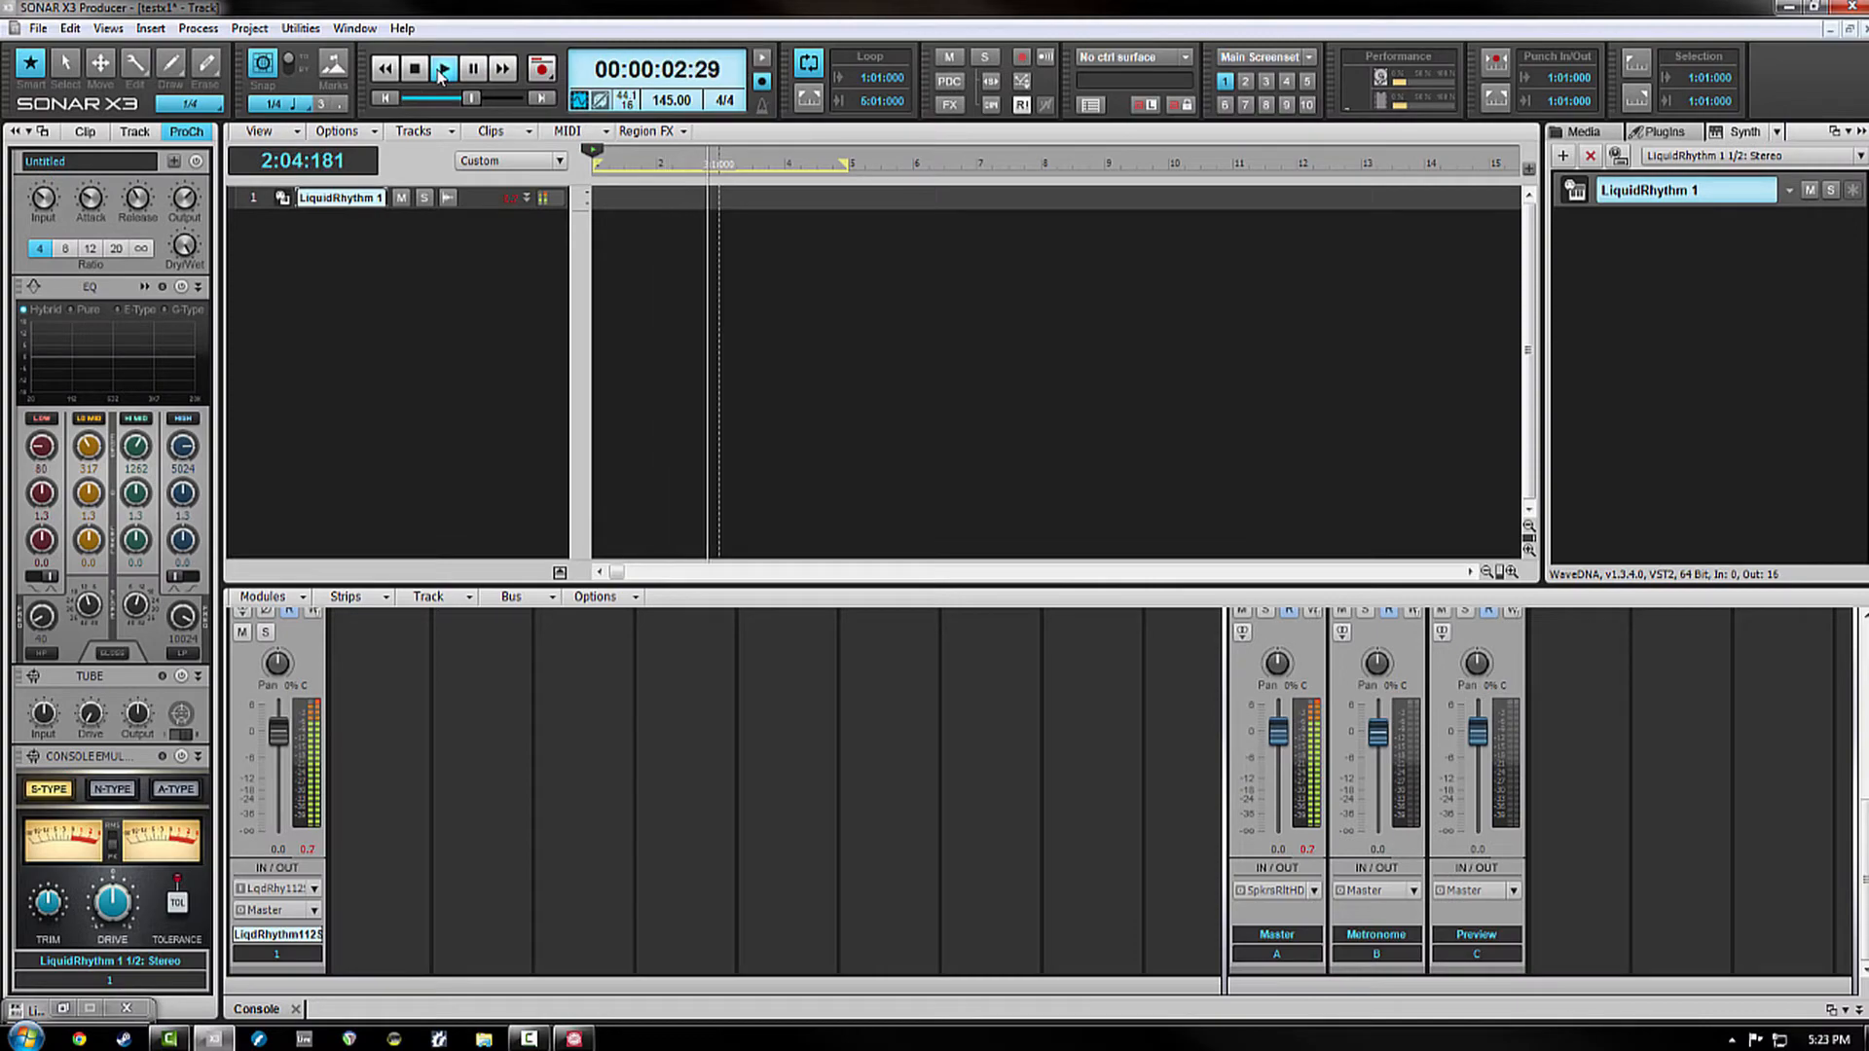
pyautogui.hotkey('alt', 'Tab')
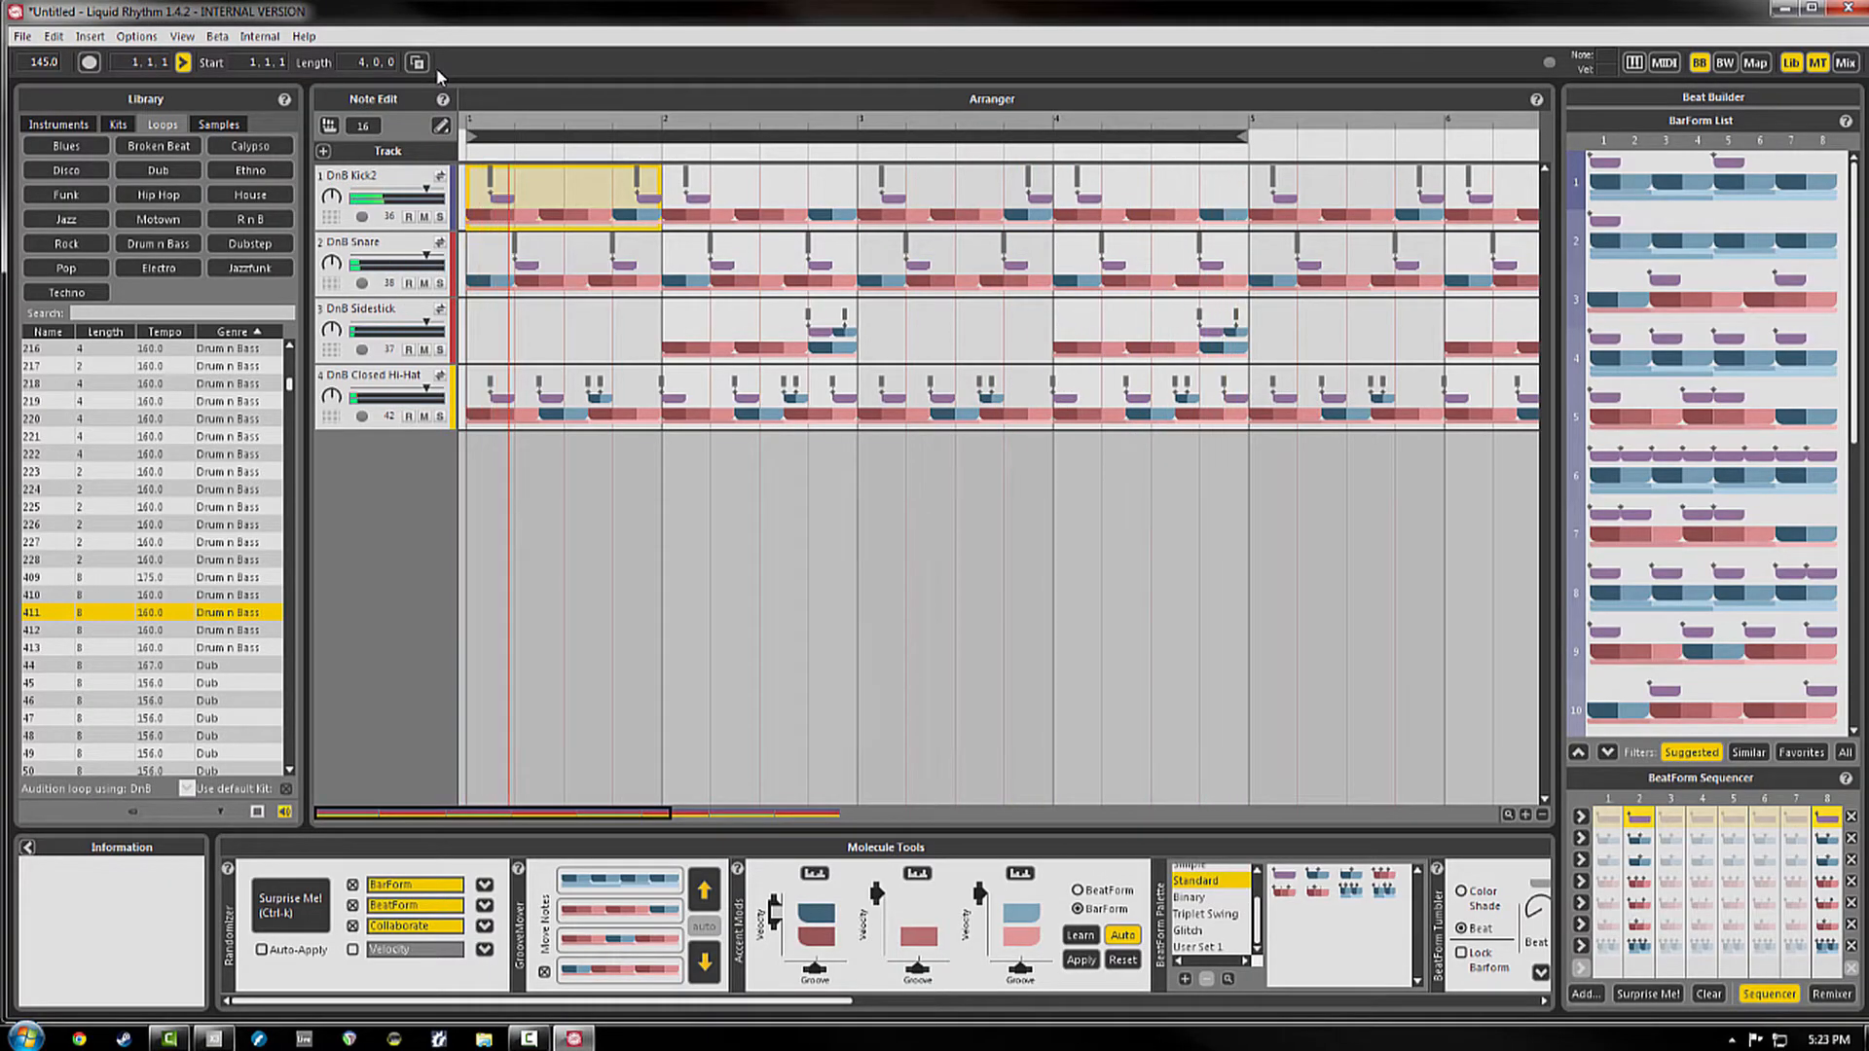
# Step: Return to SONAR and choose All Synth Audio Outputs: Stereo in the soft synth insertion options
pyautogui.hotkey('alt', 'Tab')
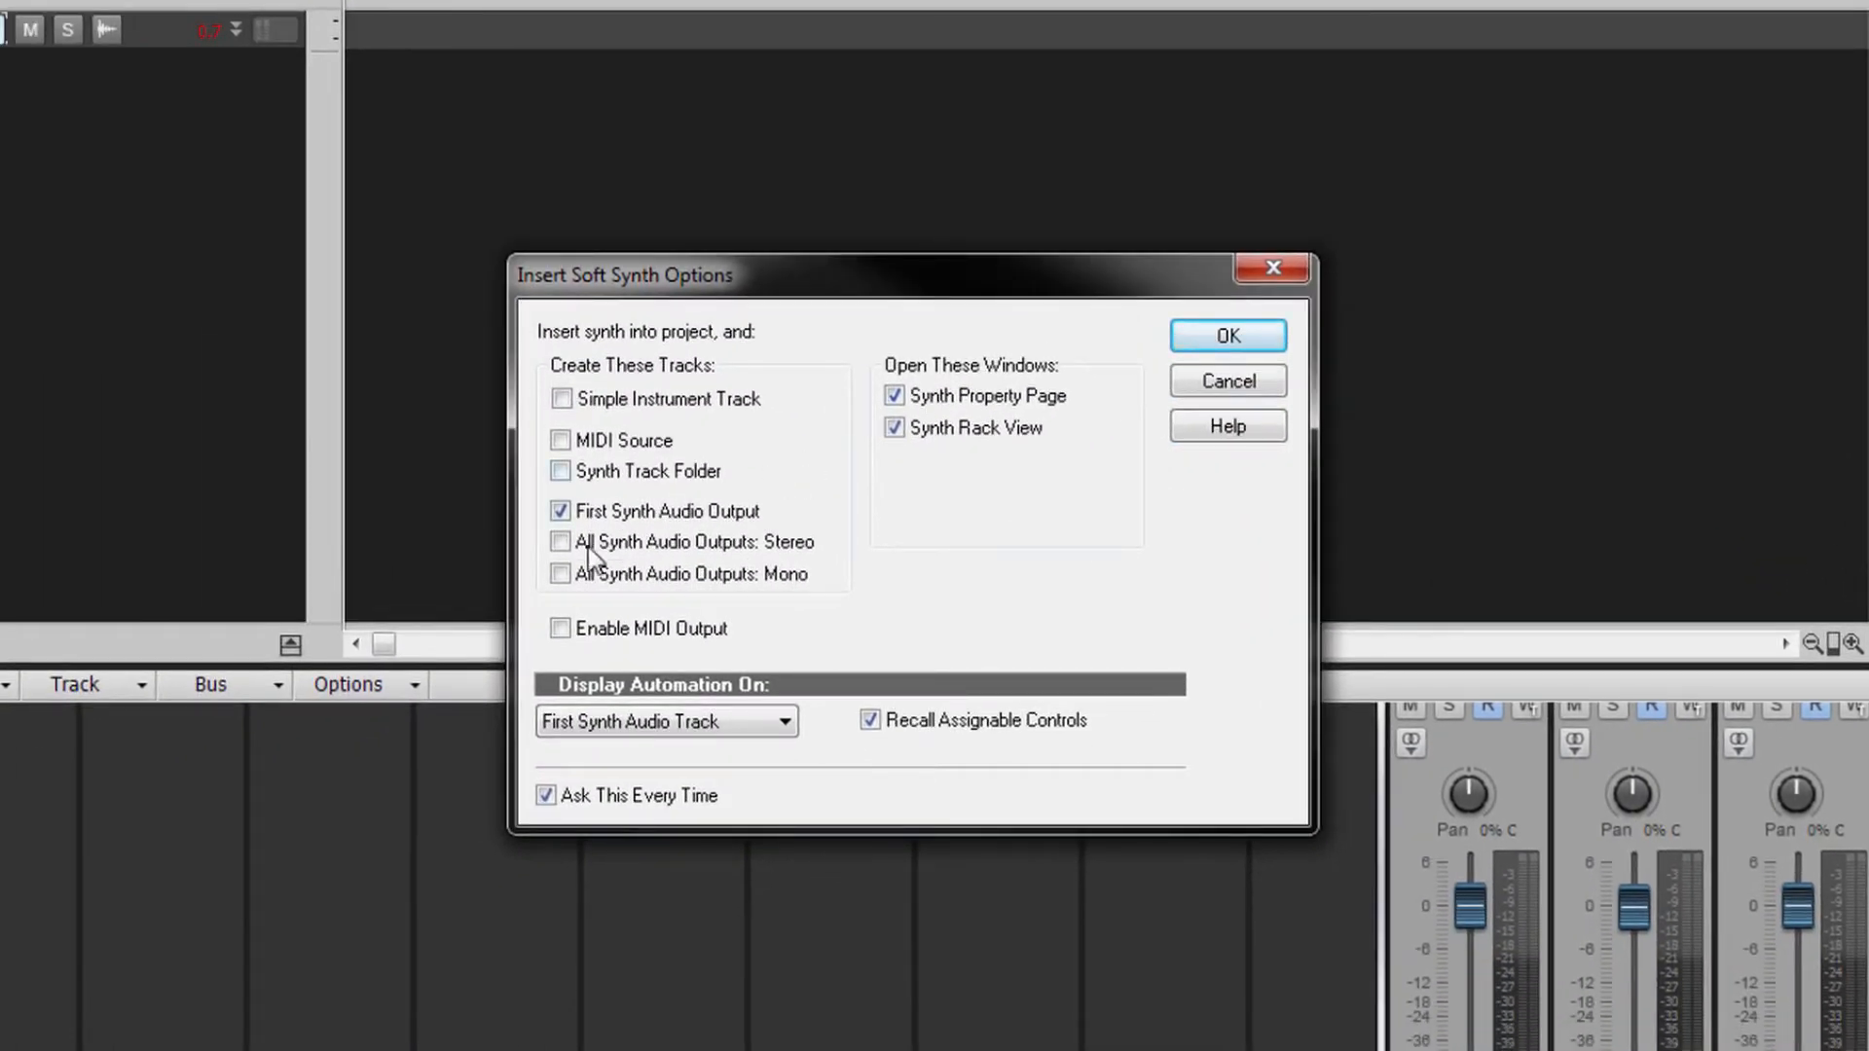
pyautogui.click(572, 543)
pyautogui.click(1250, 337)
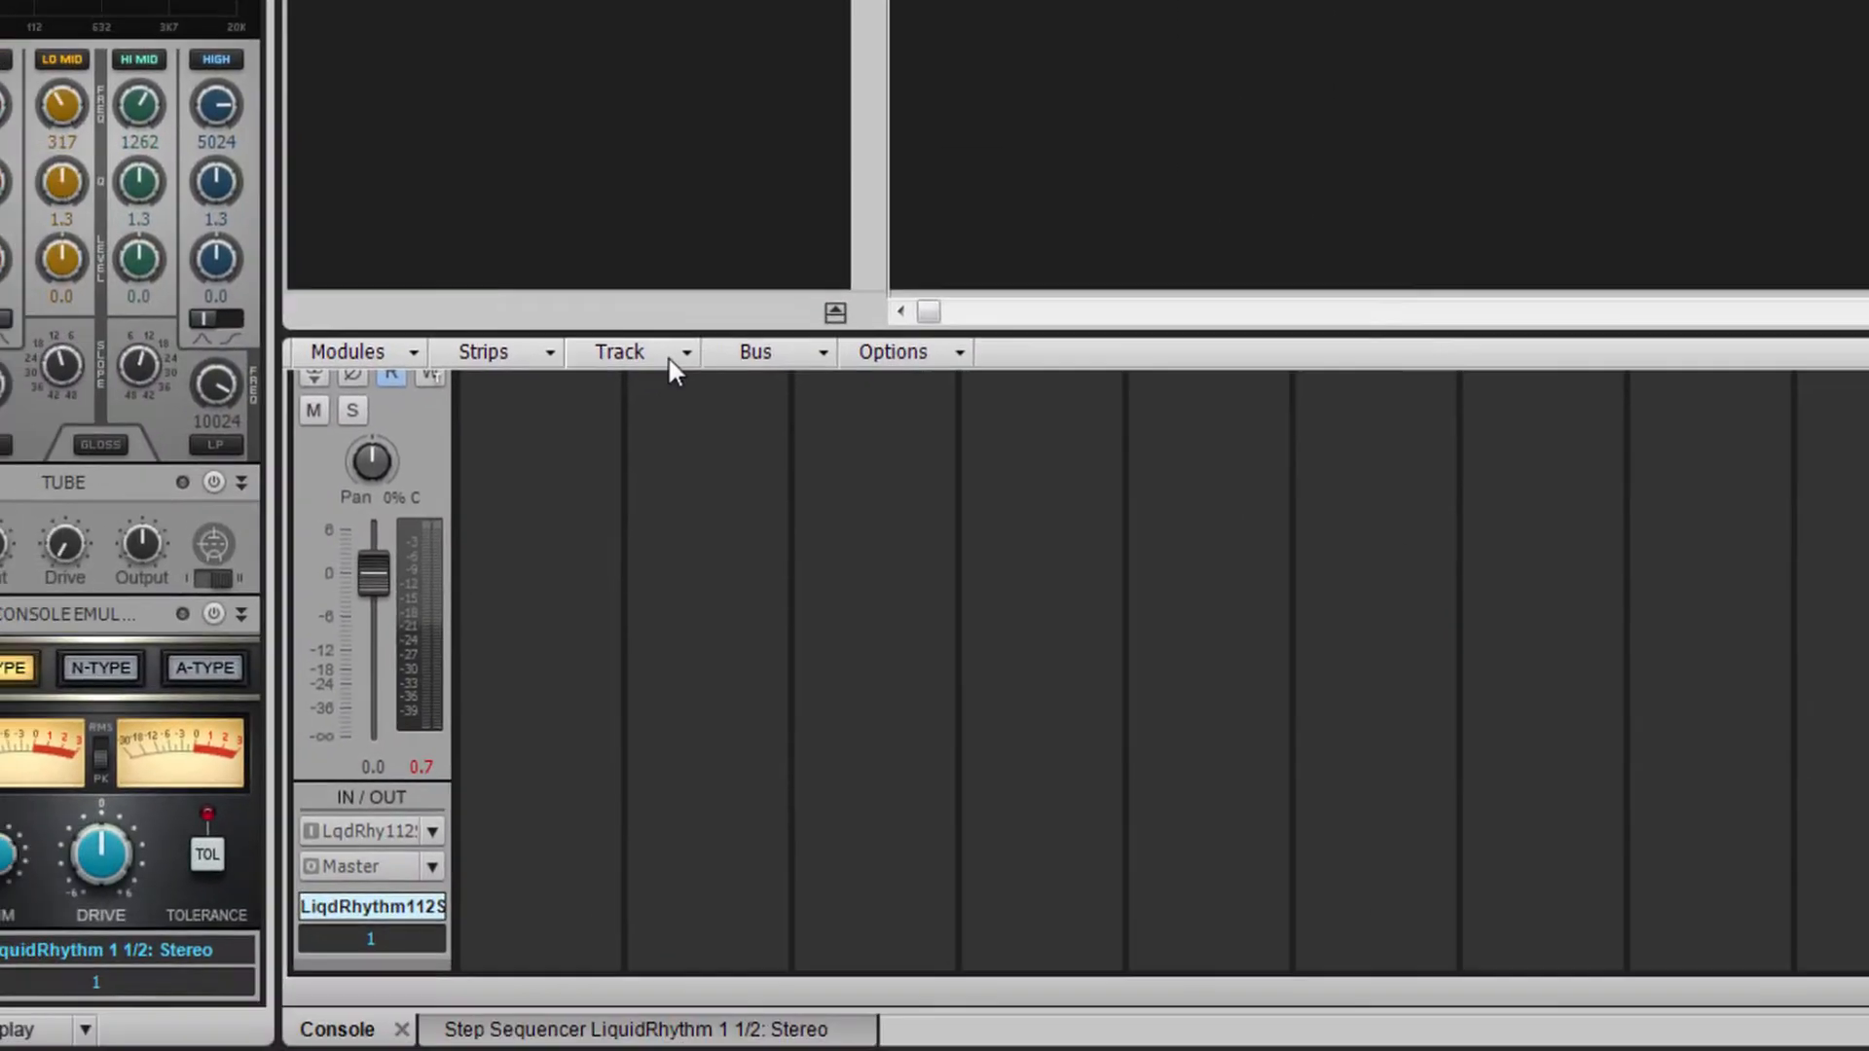
# Step: Insert three new audio tracks into the SONAR project from the console
pyautogui.click(131, 689)
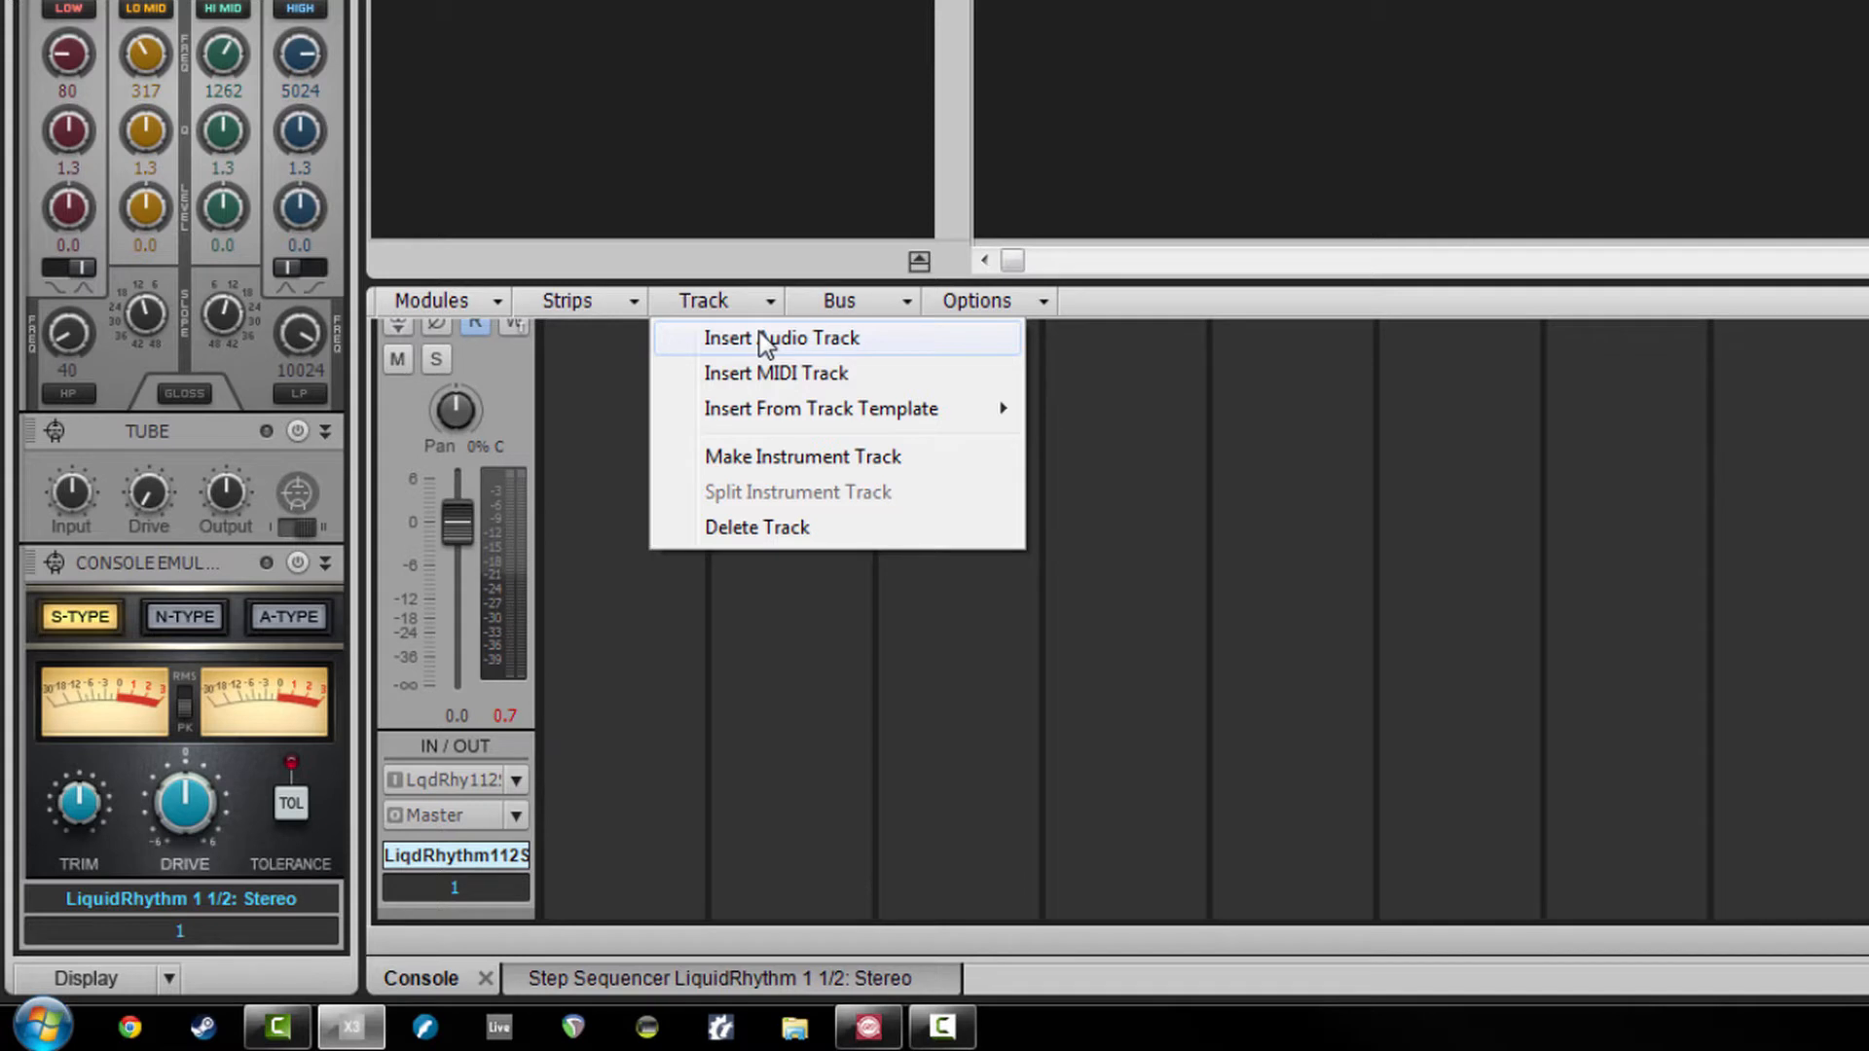
pyautogui.click(759, 338)
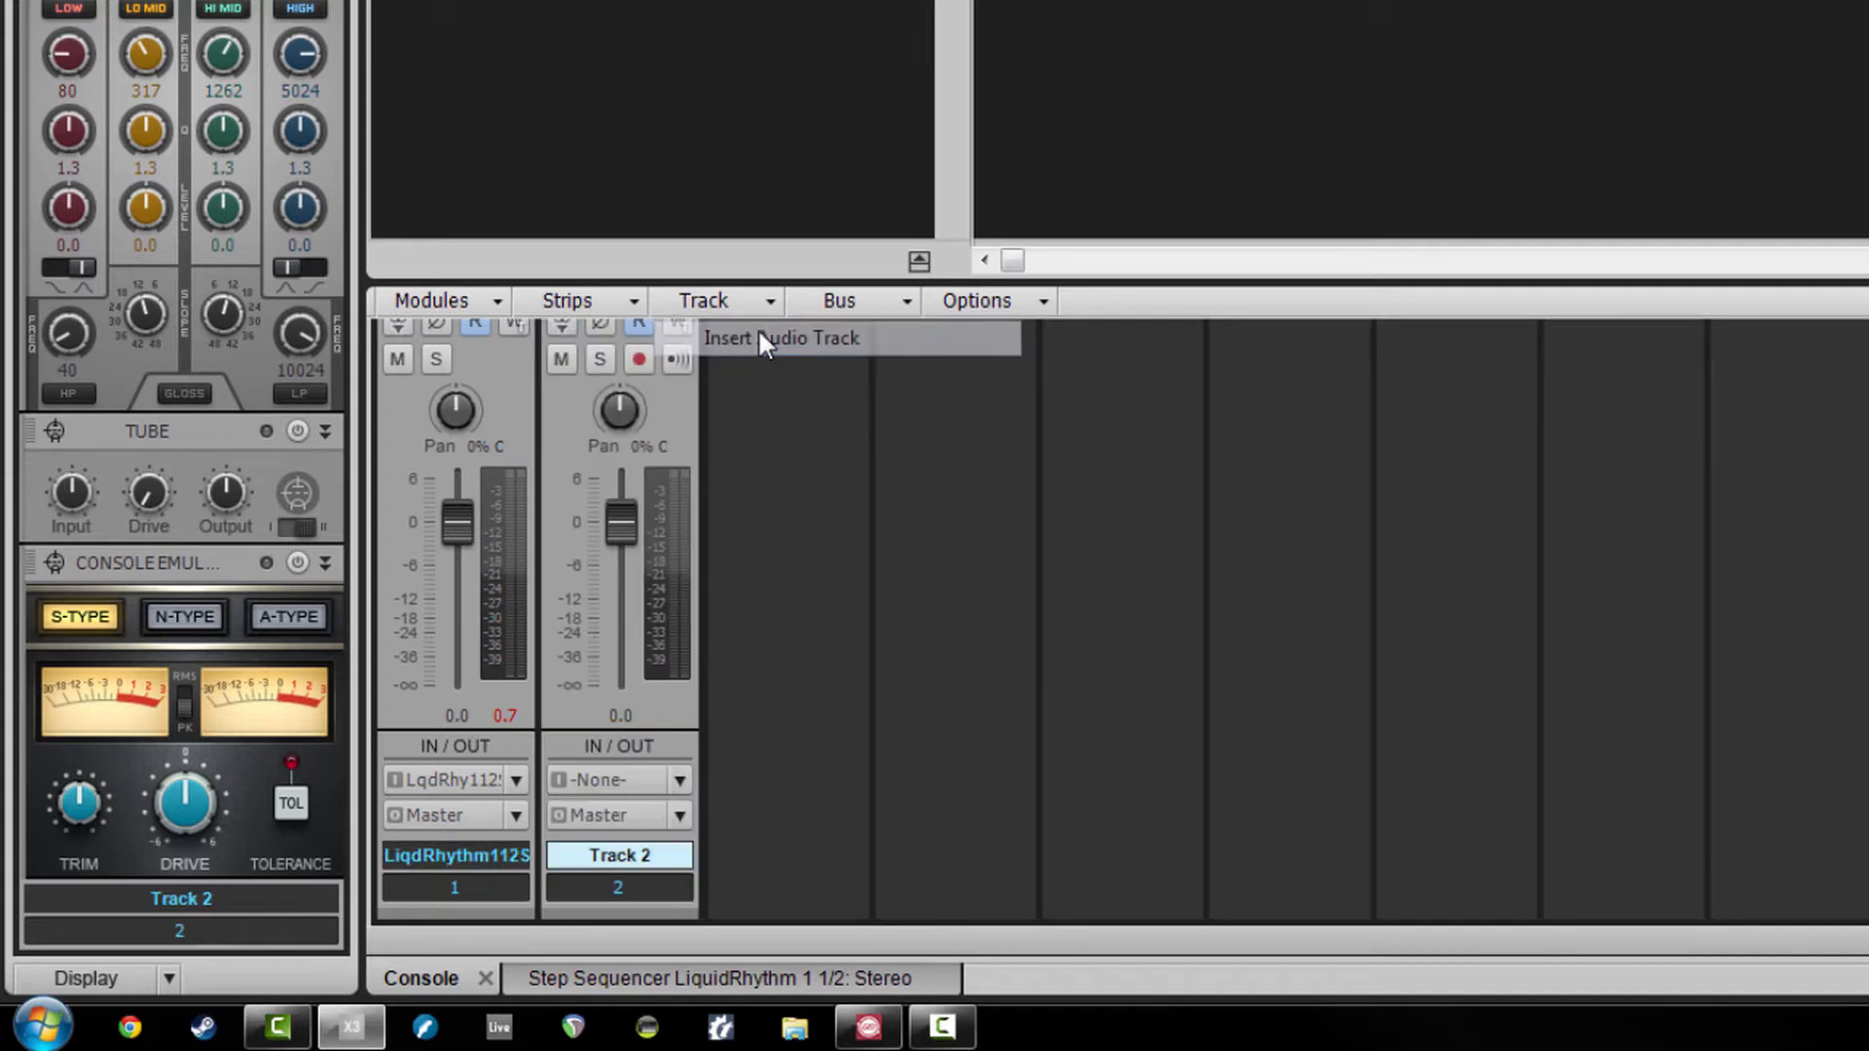
pyautogui.click(746, 307)
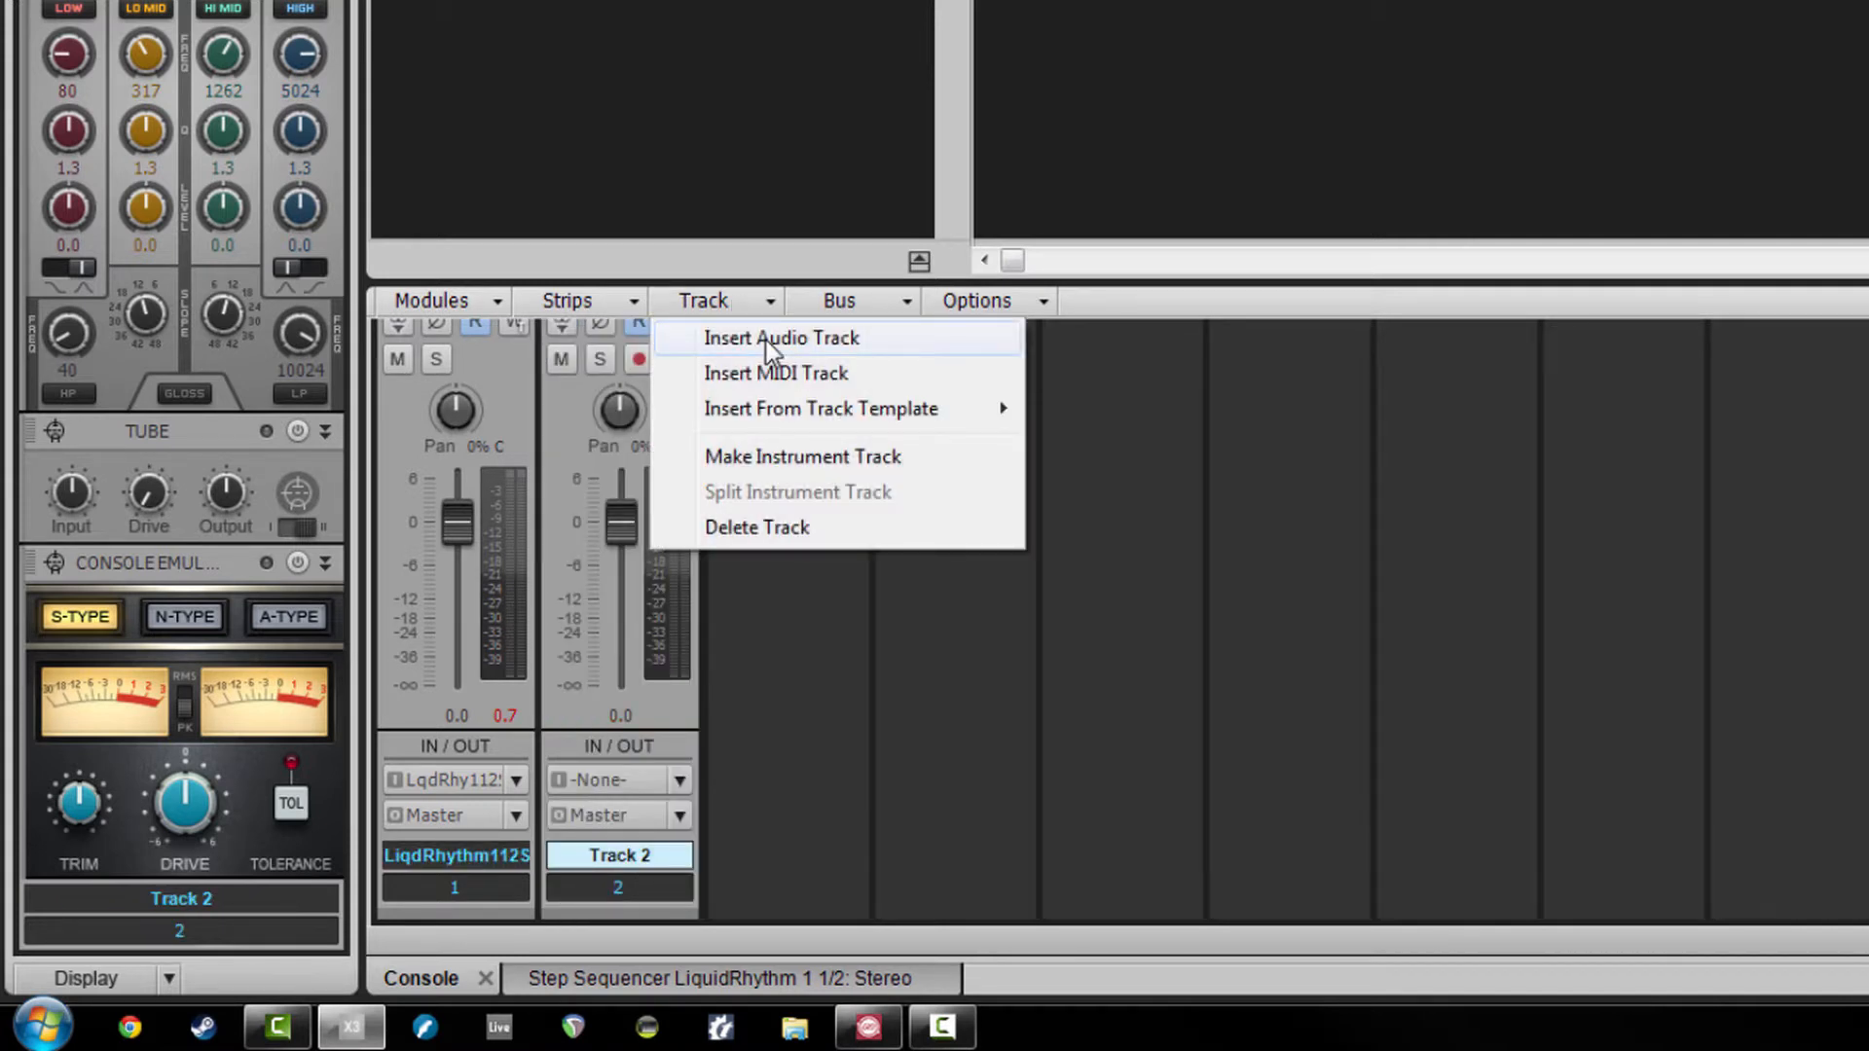
pyautogui.click(763, 337)
pyautogui.click(751, 302)
pyautogui.click(769, 338)
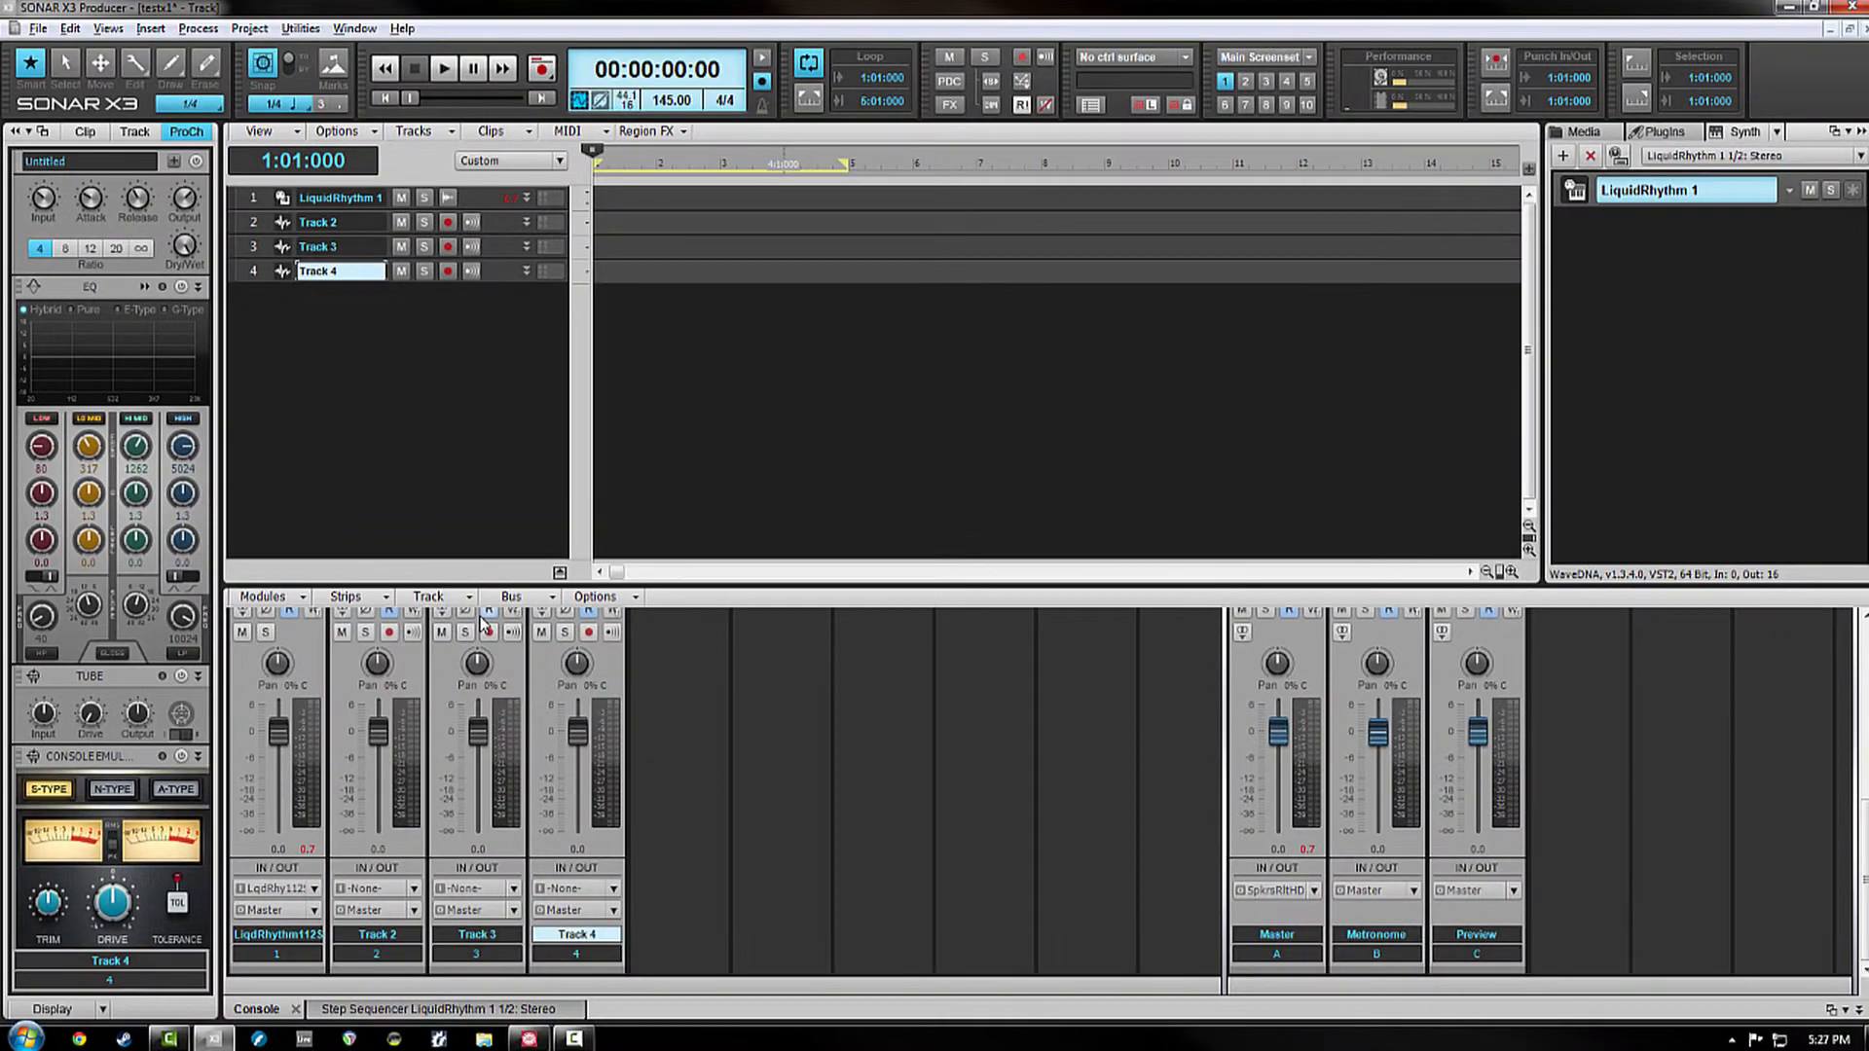
# Step: Switch to Liquid Rhythm, show the mixer with its I/O routing, and set ascending channel audio routing for the tracks
pyautogui.hotkey('alt', 'Tab')
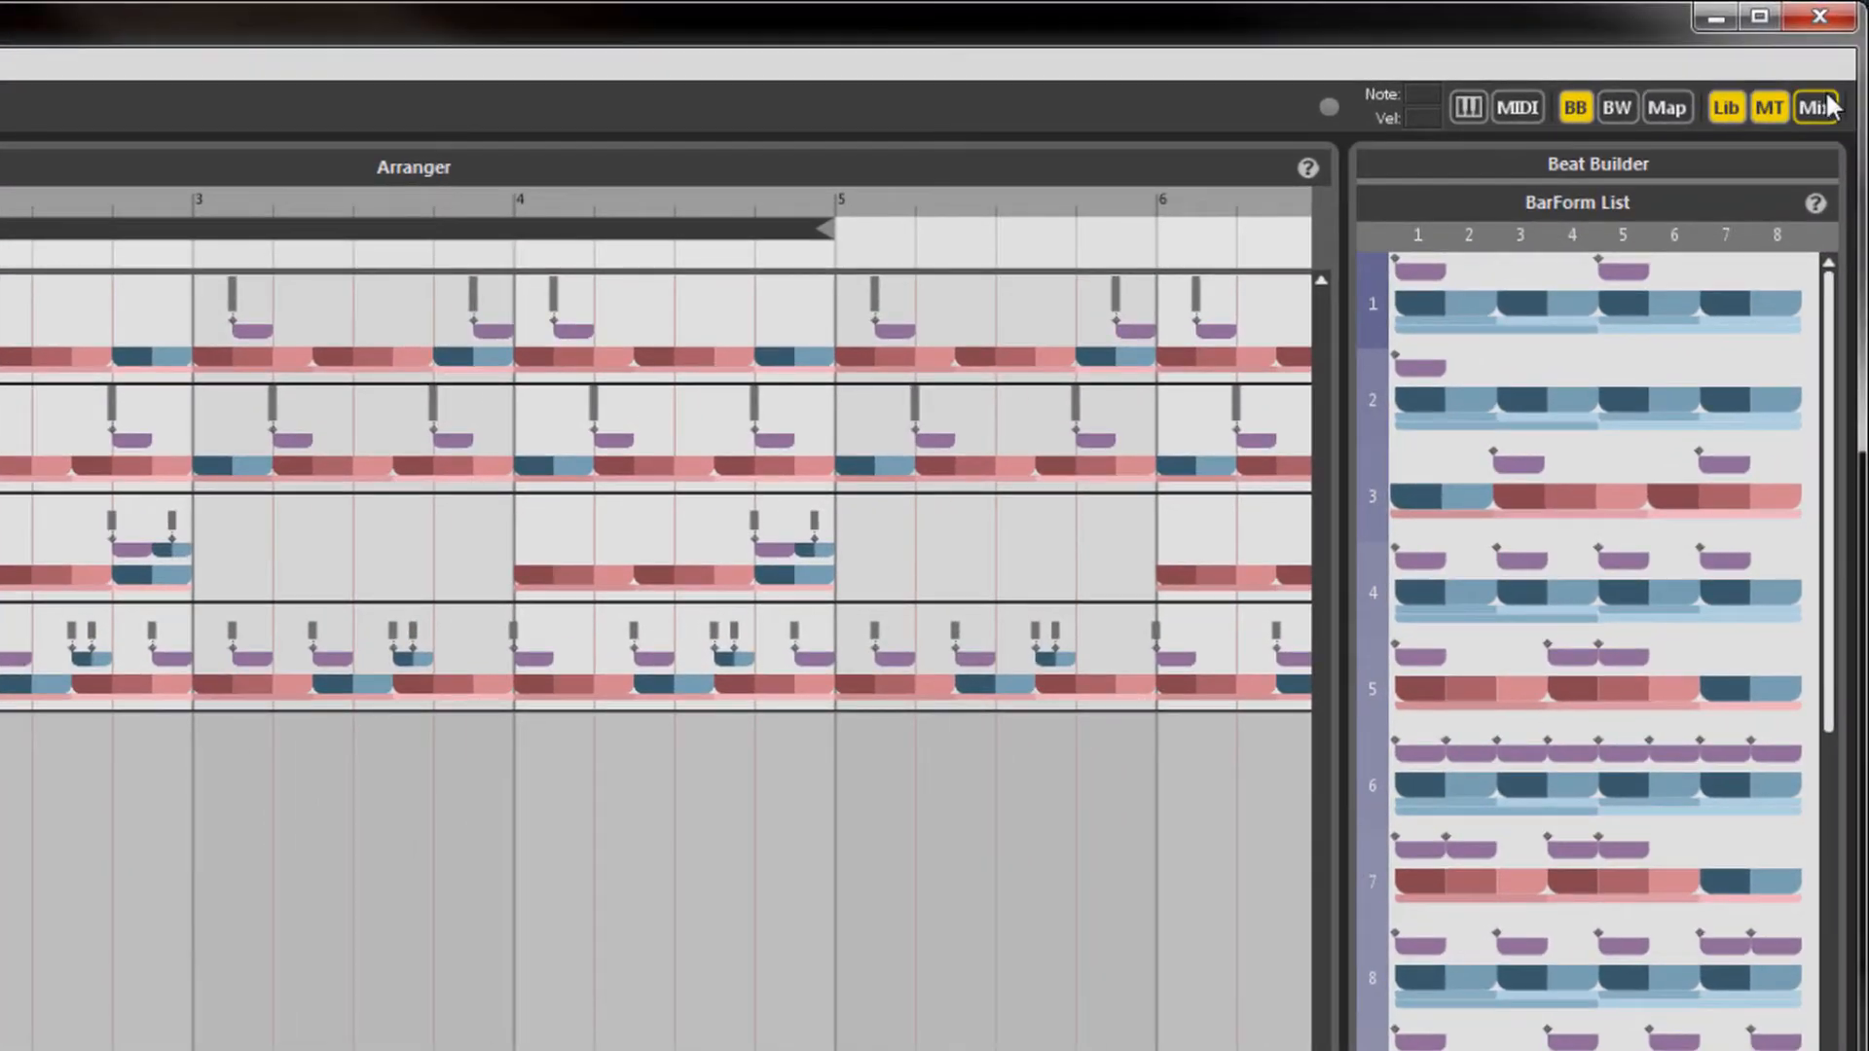
pyautogui.click(1816, 107)
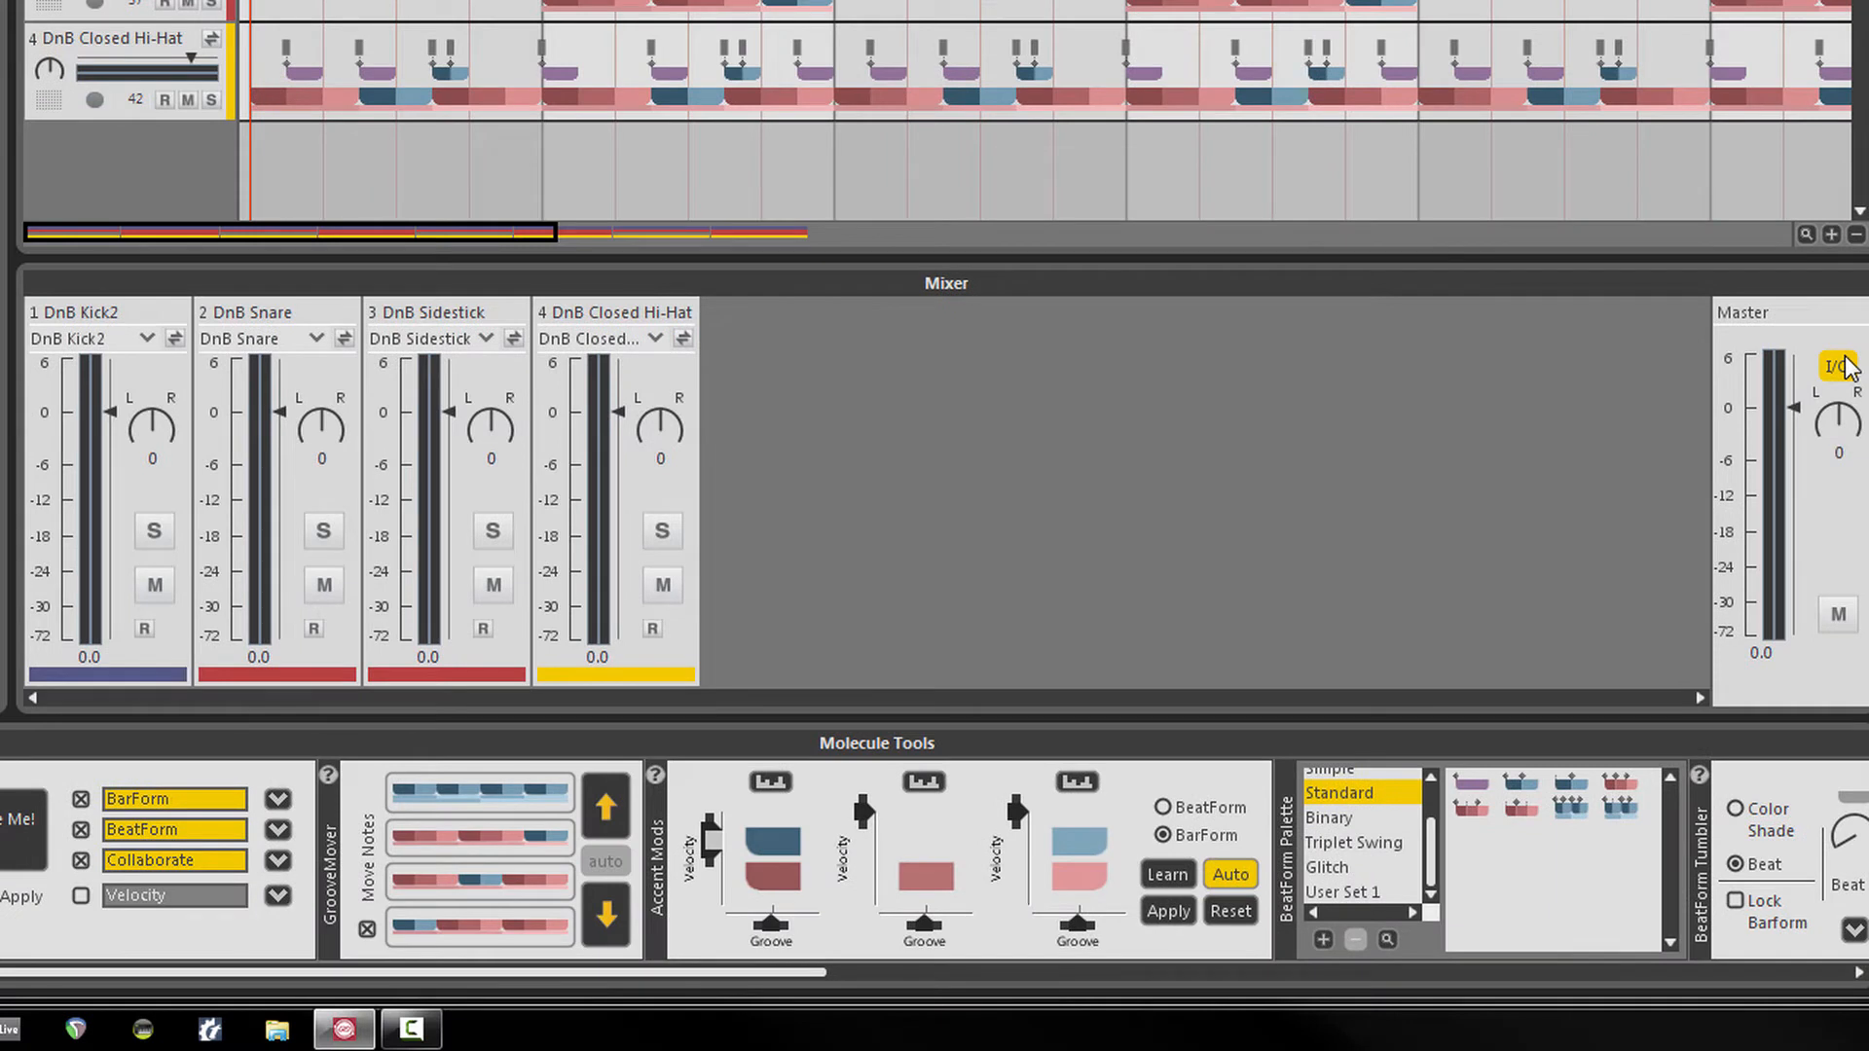
pyautogui.click(1839, 366)
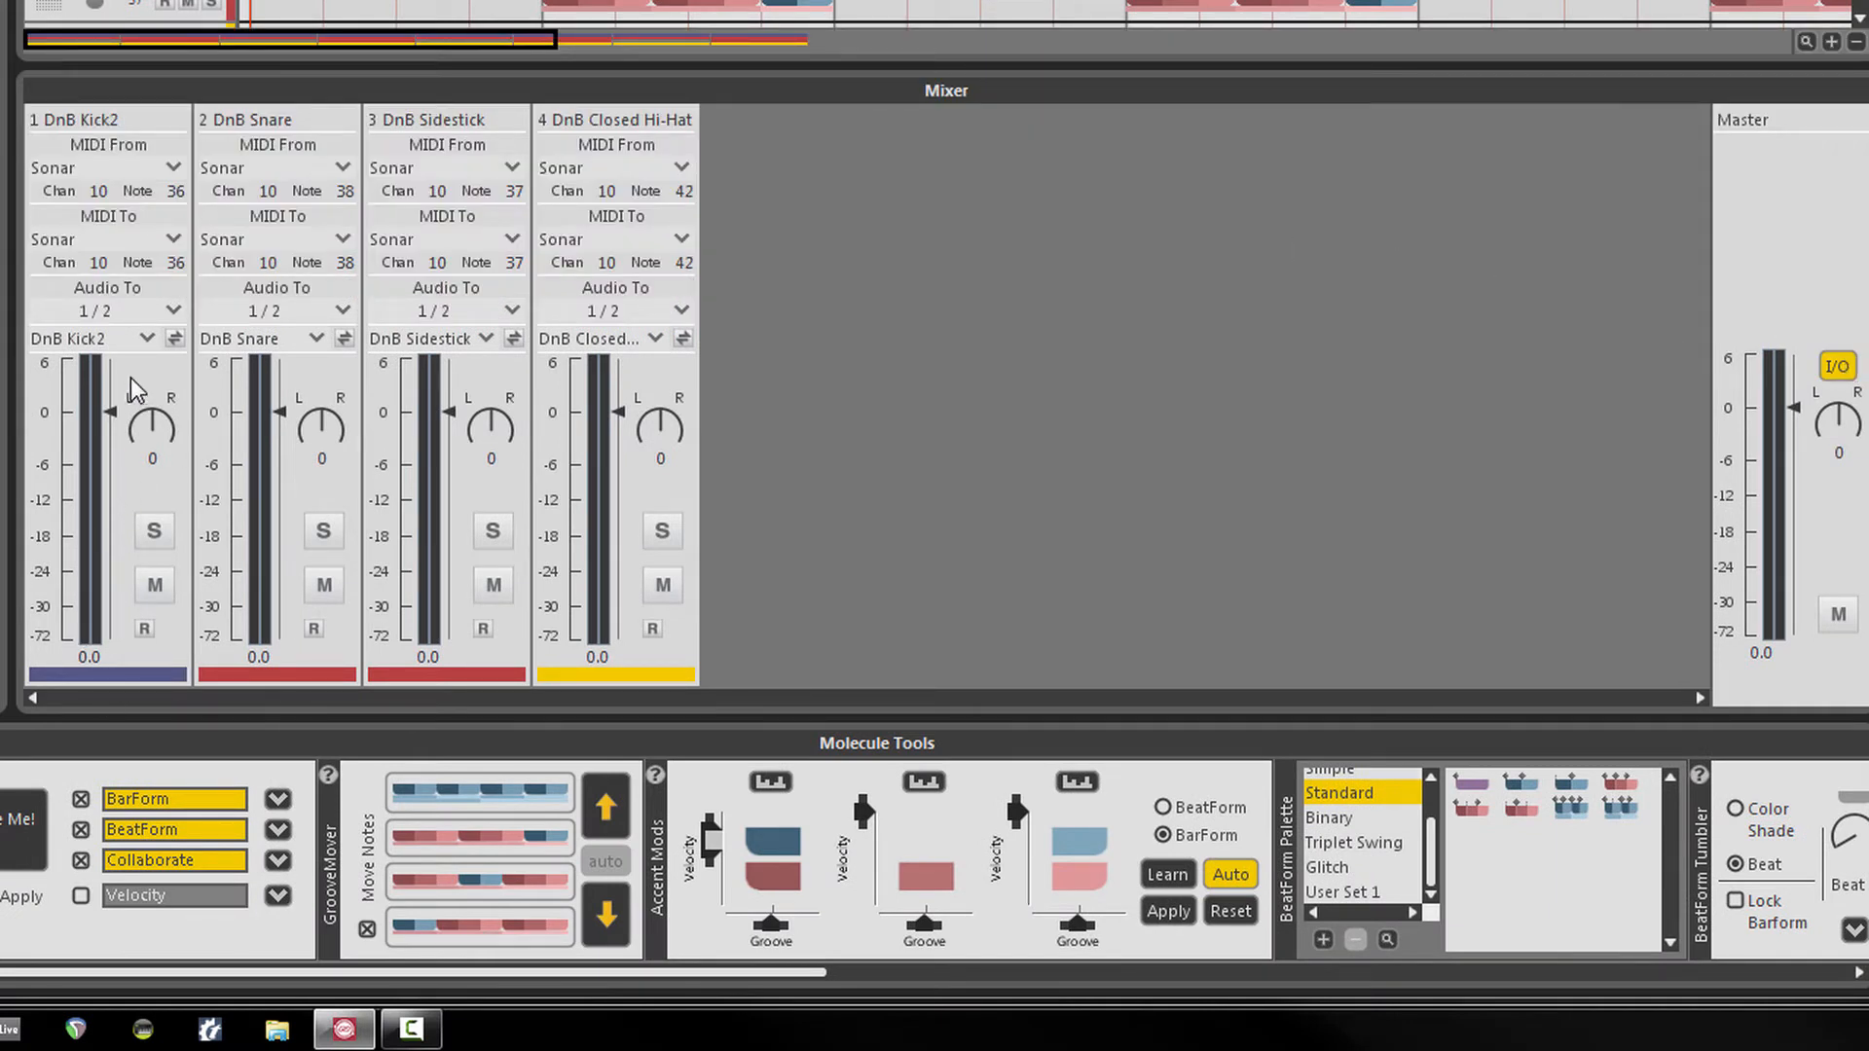
pyautogui.rightClick(136, 317)
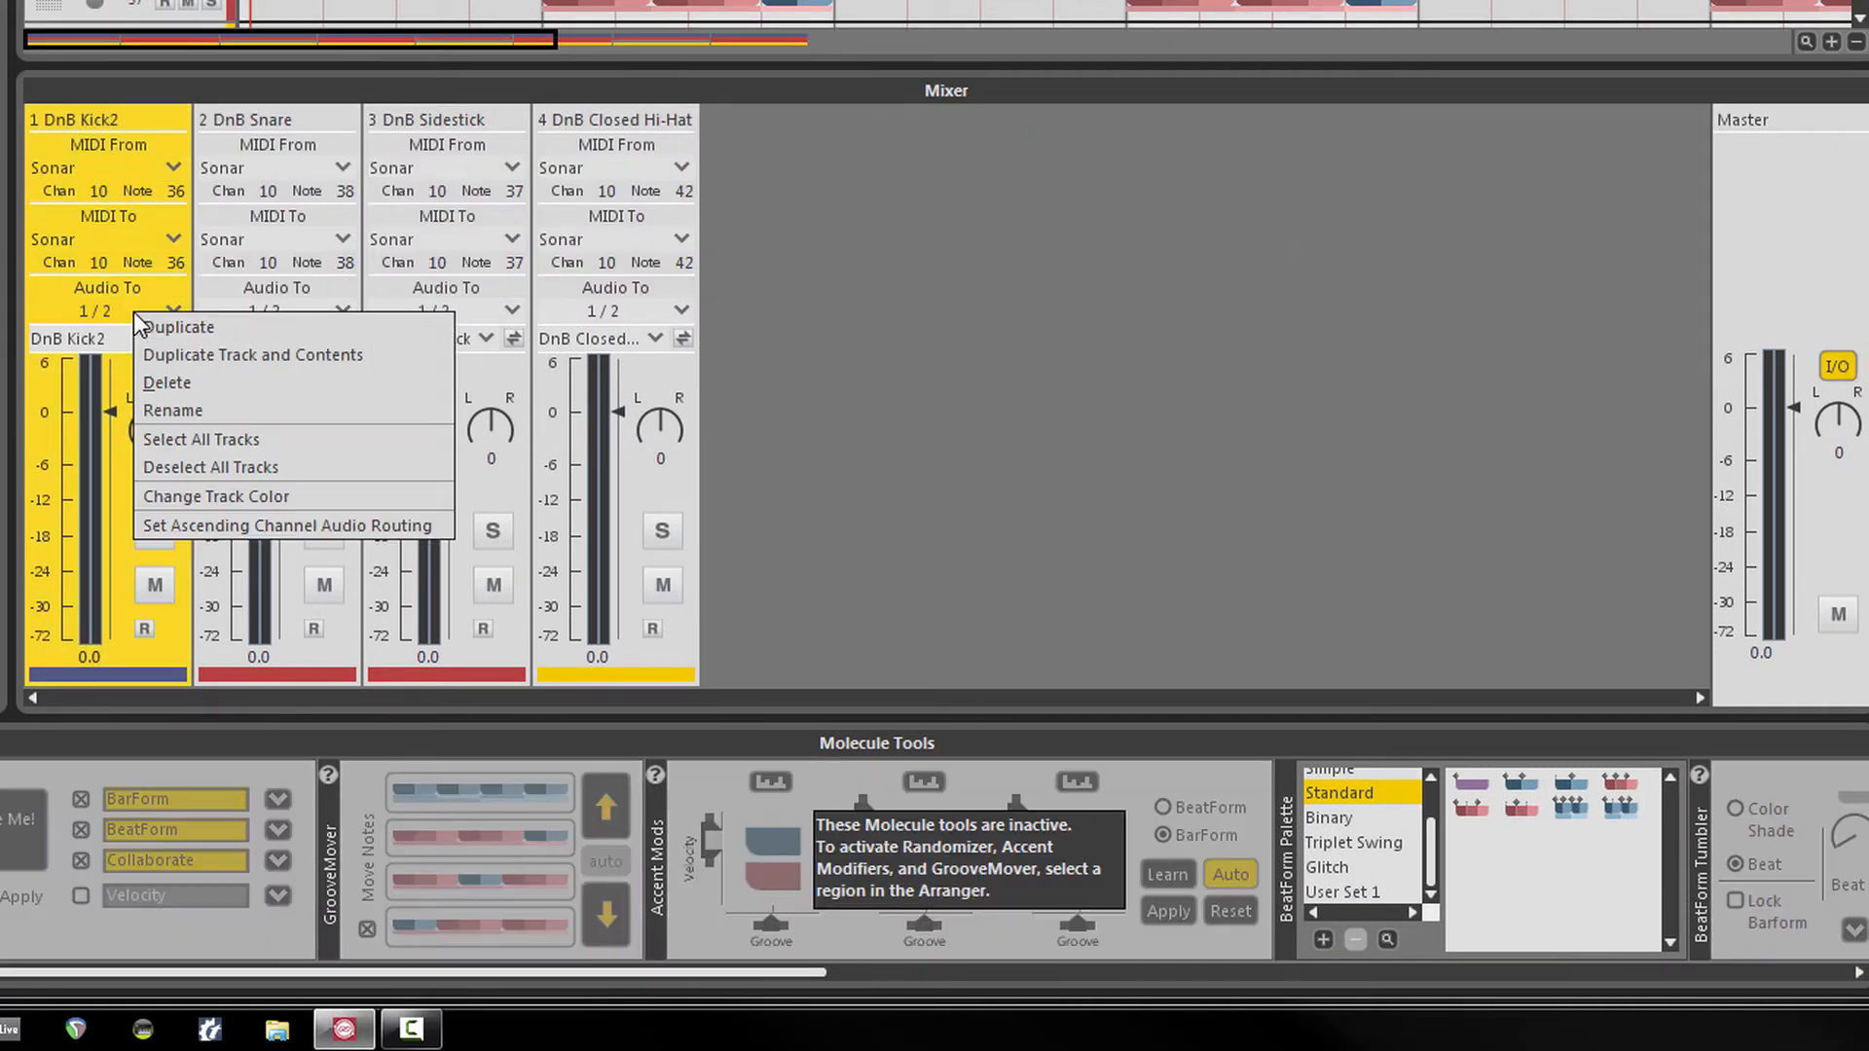
pyautogui.click(248, 528)
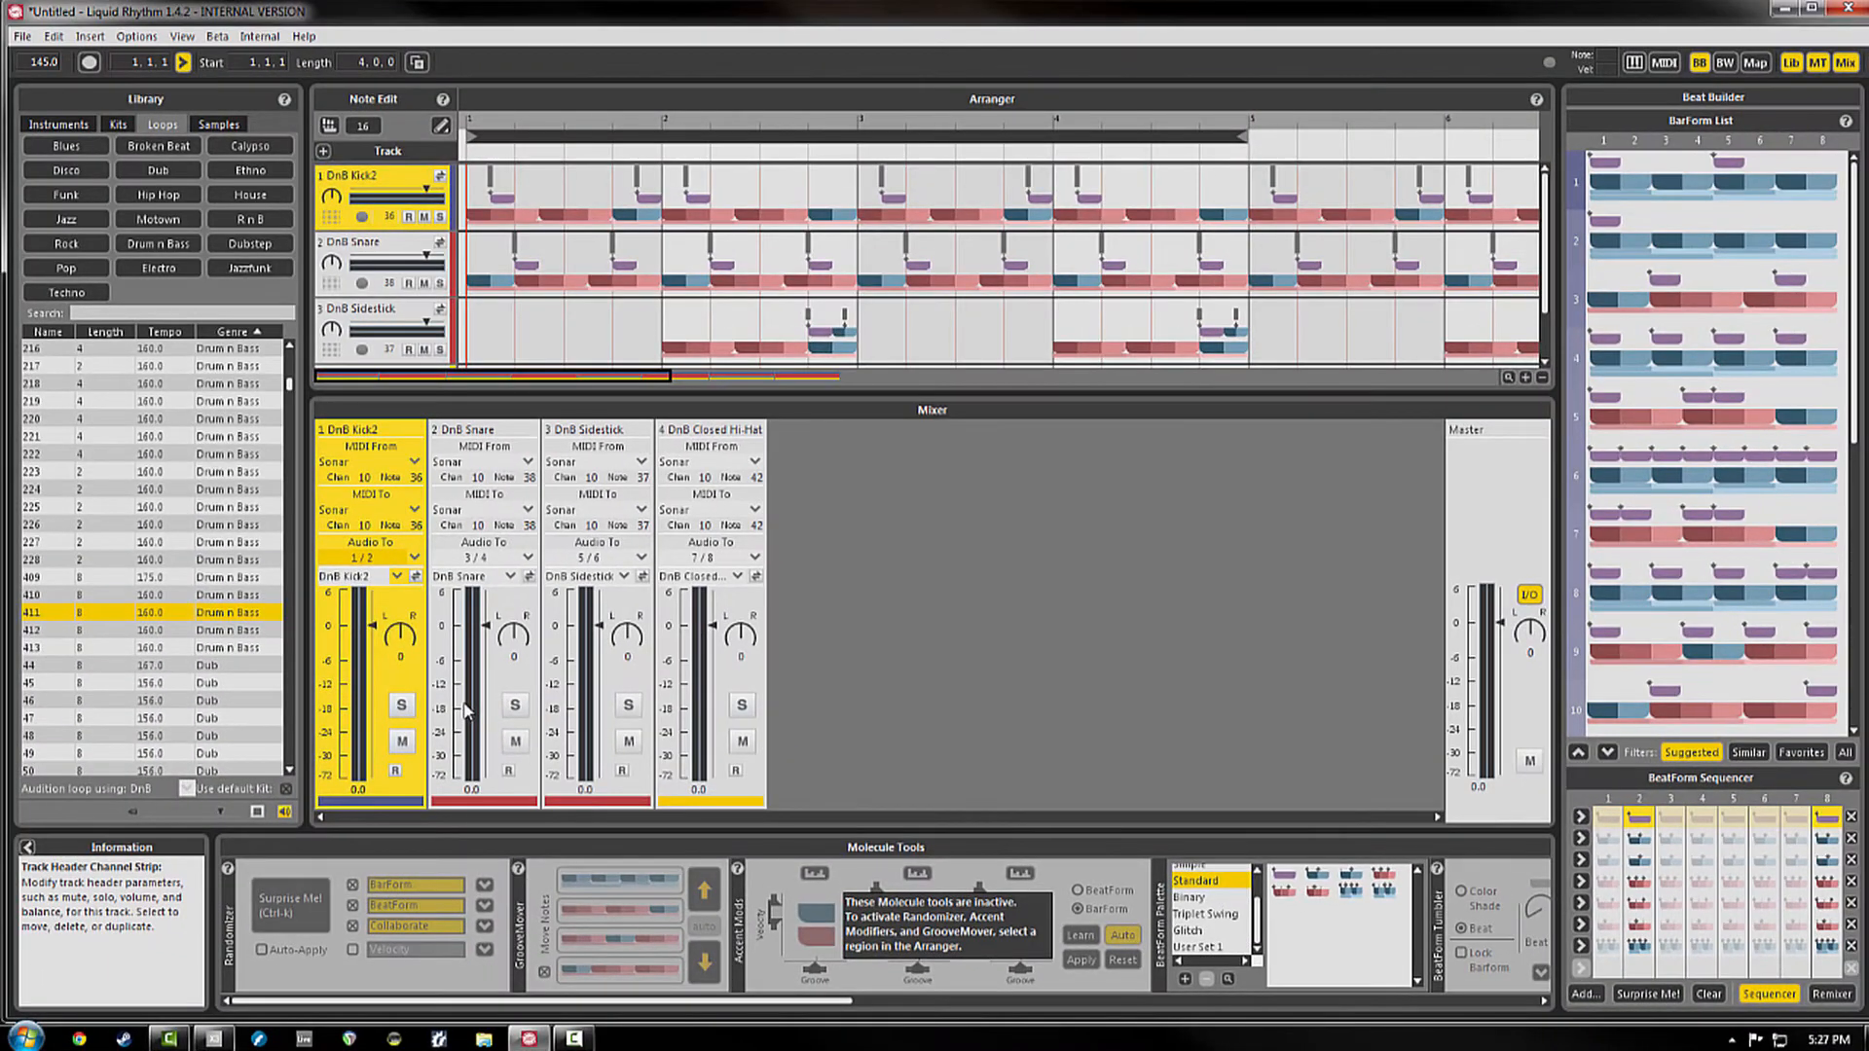
# Step: Return to SONAR and set the LiquidRhythm 1 inputs to 3/4: Stereo for Track 2 and 5/6: Stereo for Track 3
pyautogui.hotkey('alt', 'Tab')
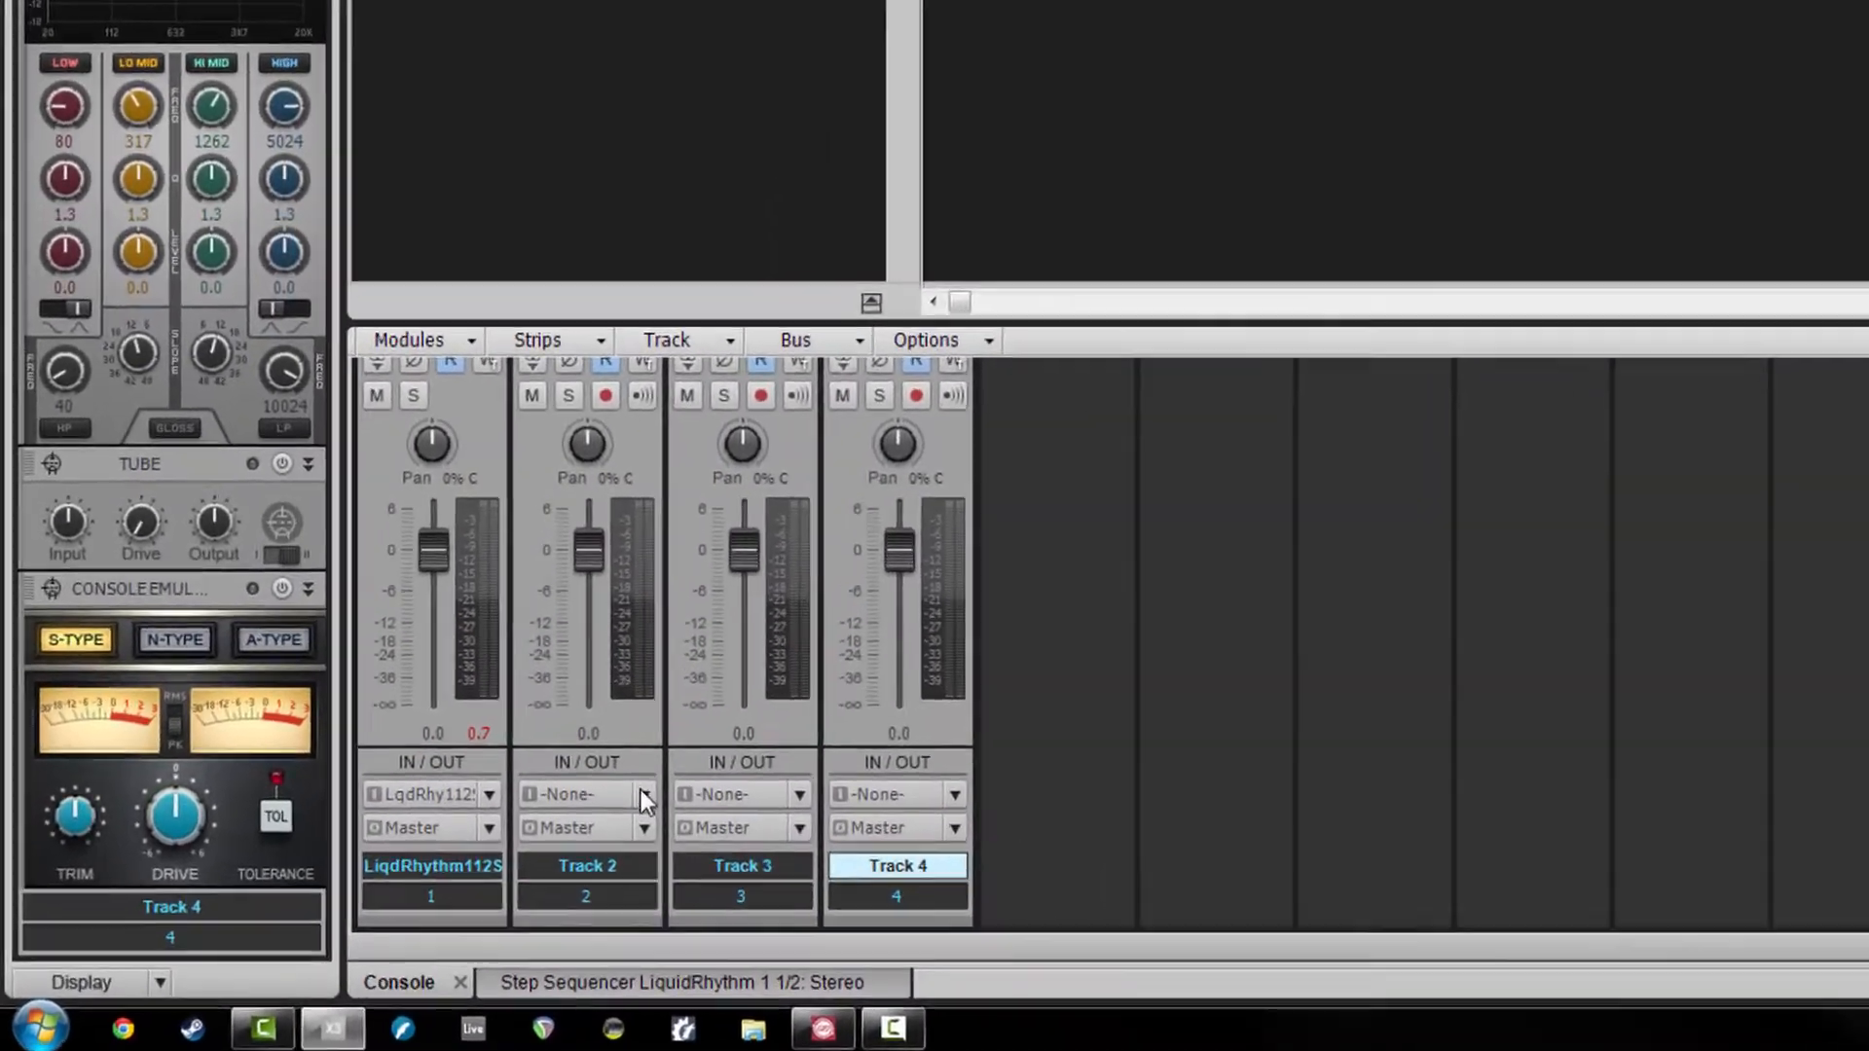
pyautogui.click(414, 889)
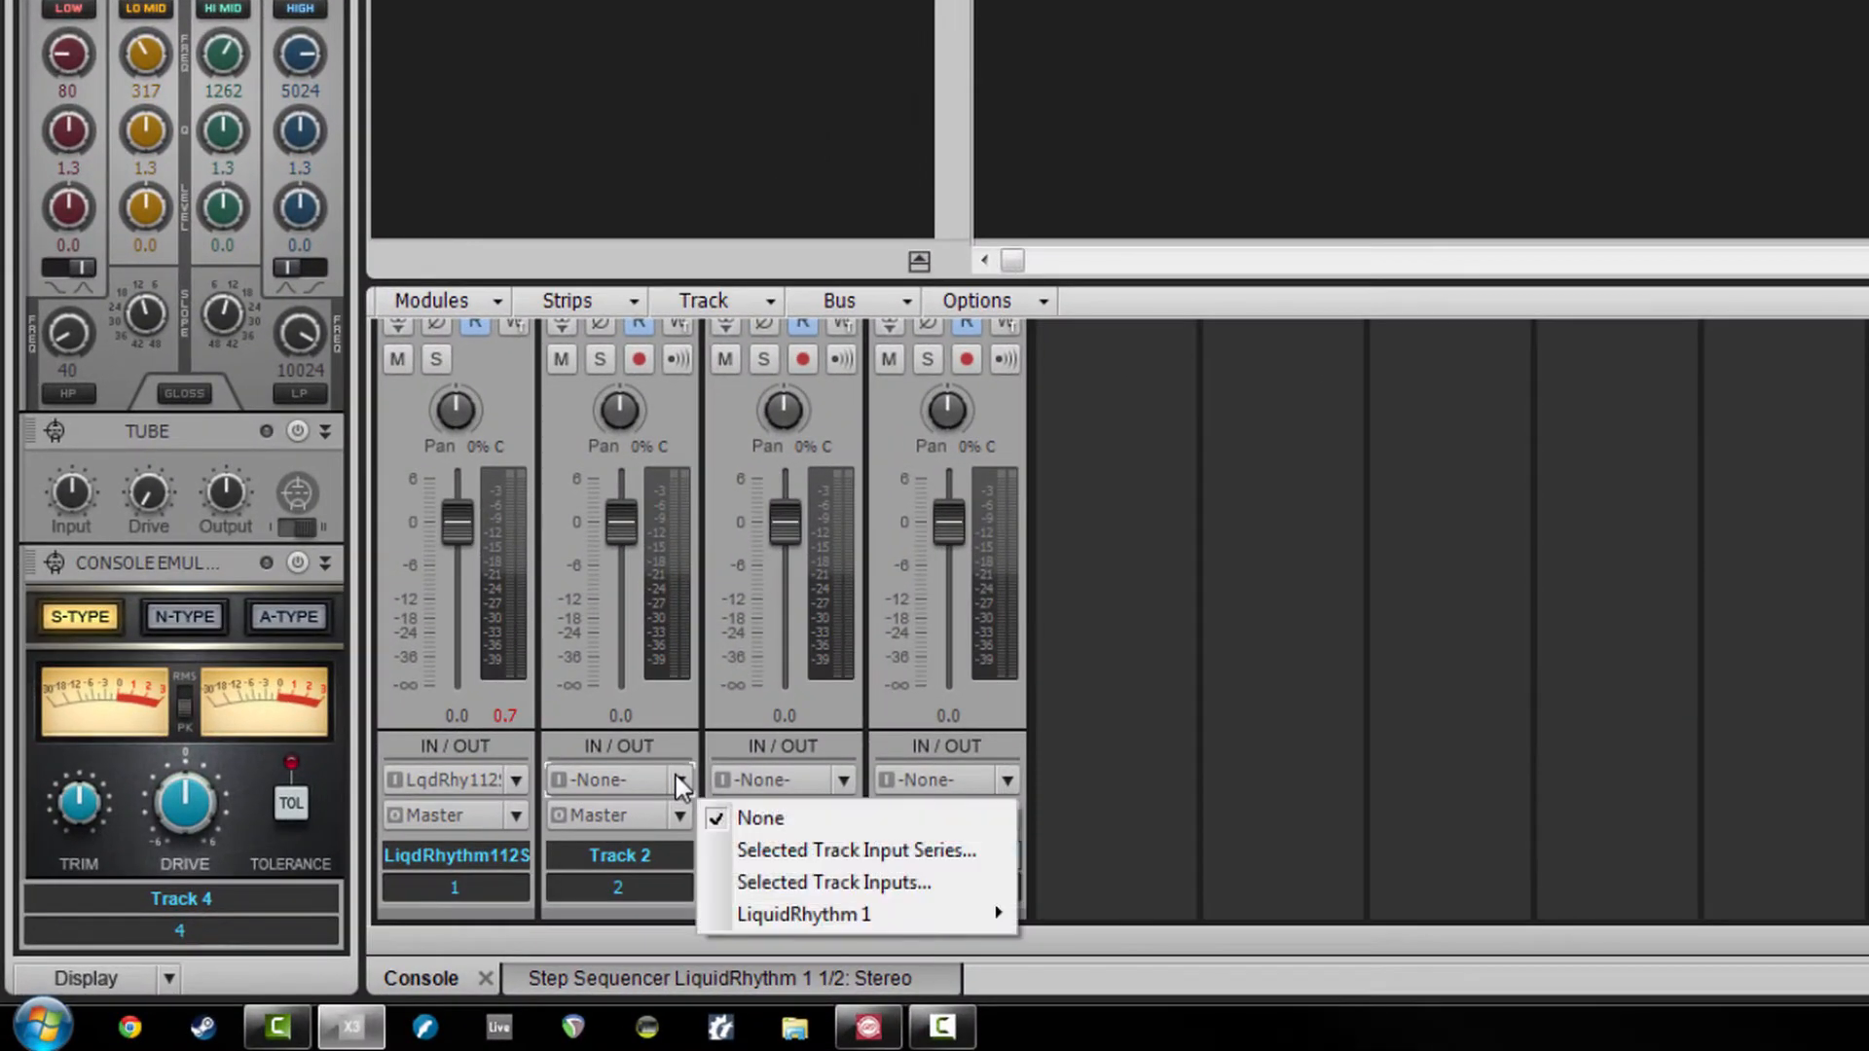
pyautogui.moveTo(767, 920)
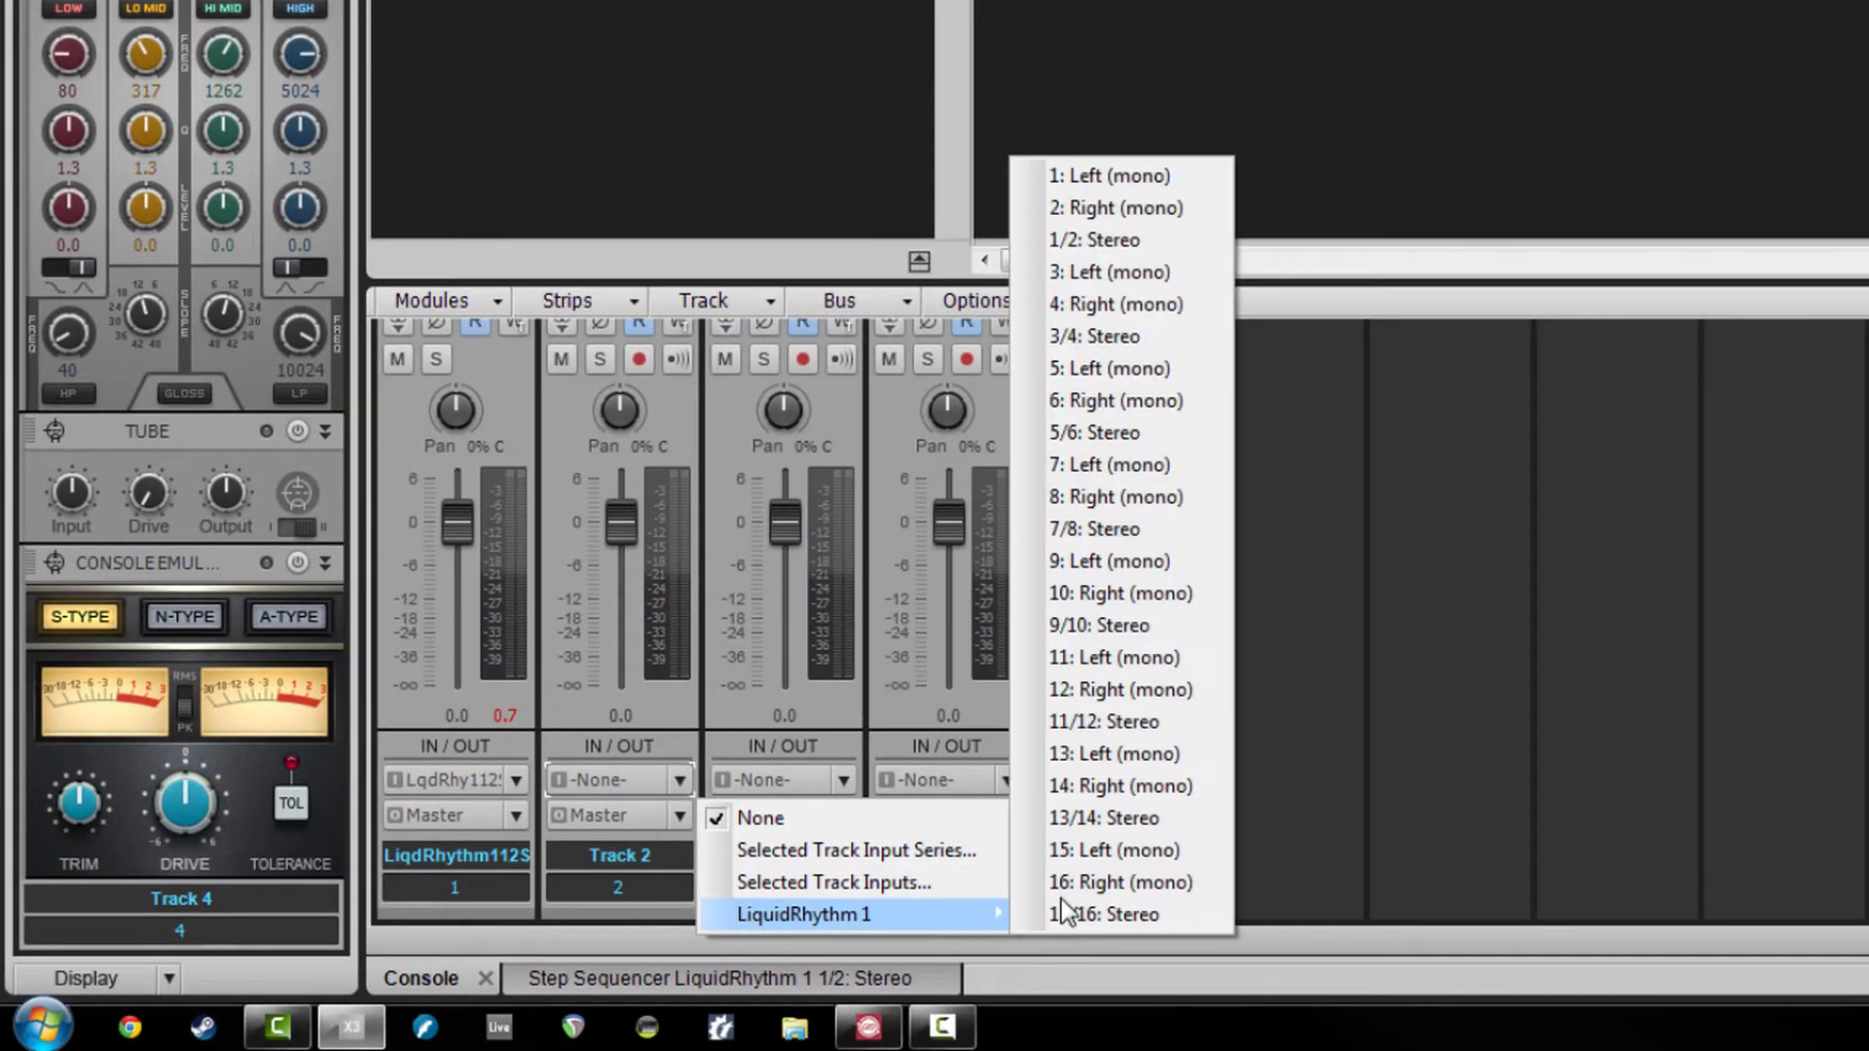
pyautogui.click(1131, 335)
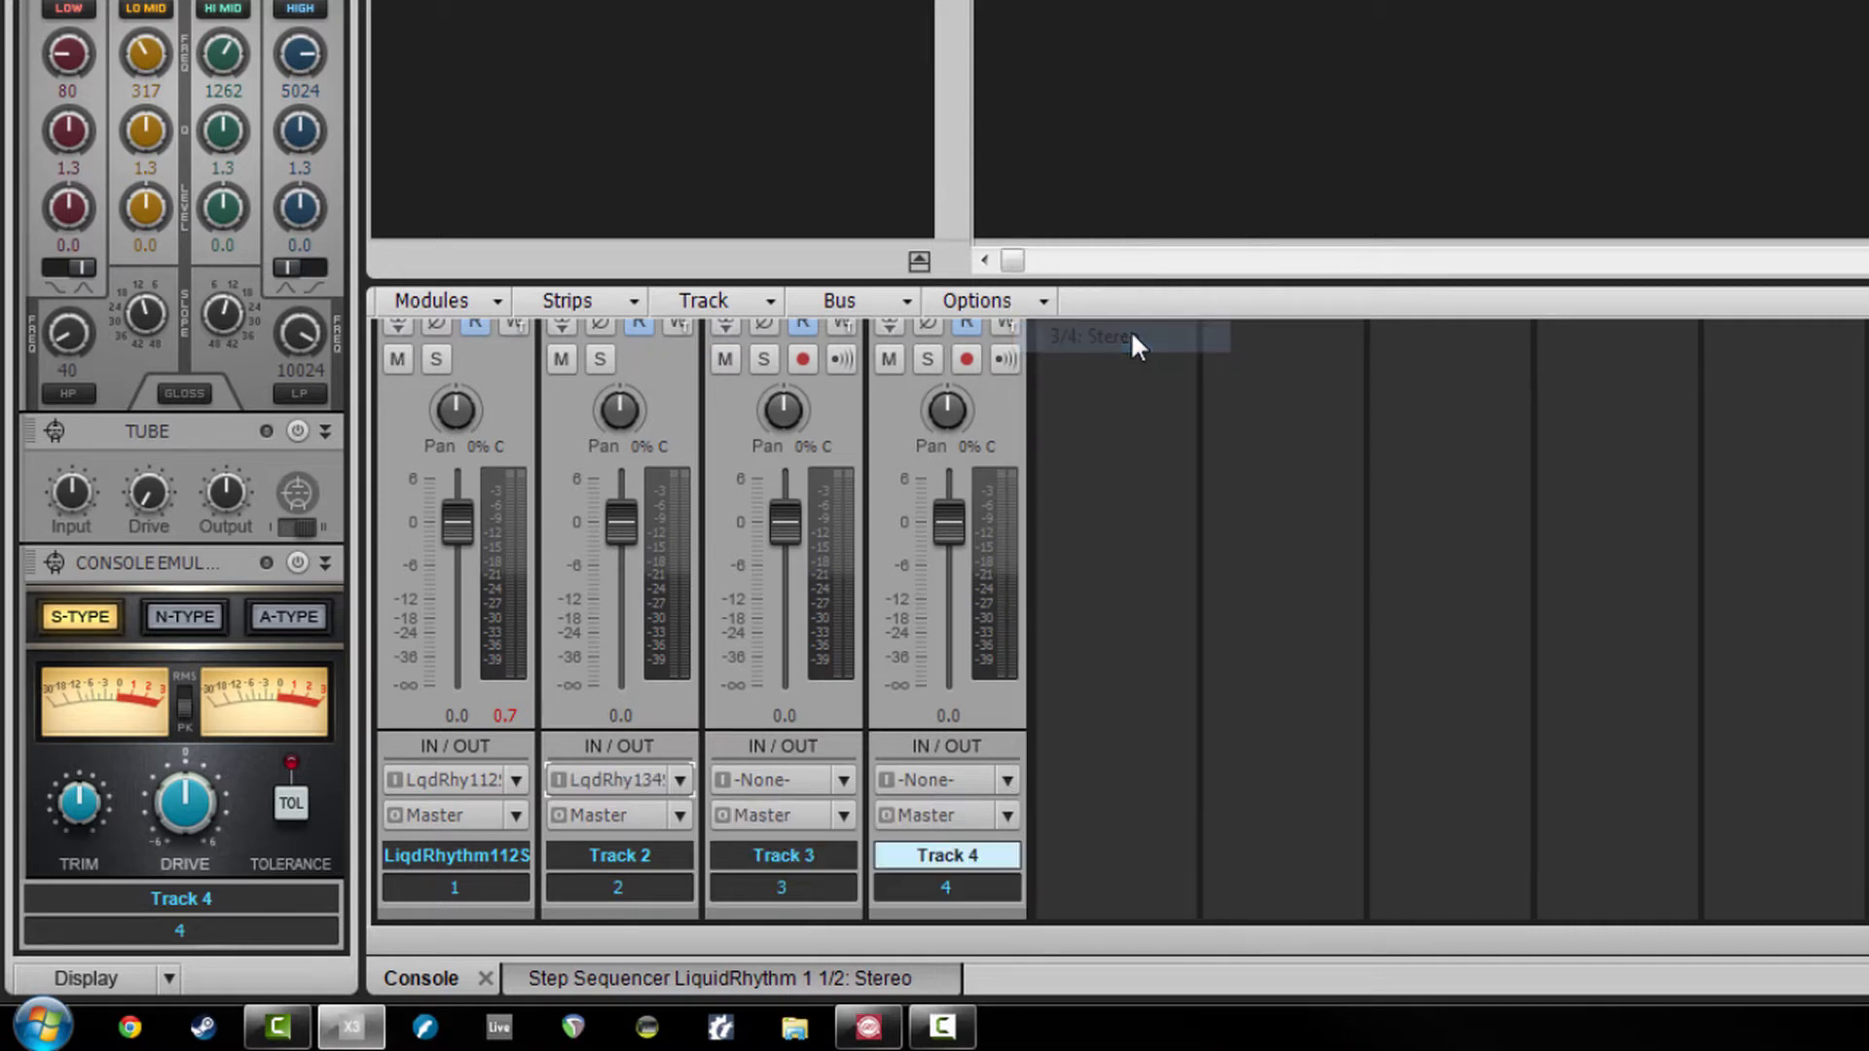
pyautogui.click(842, 780)
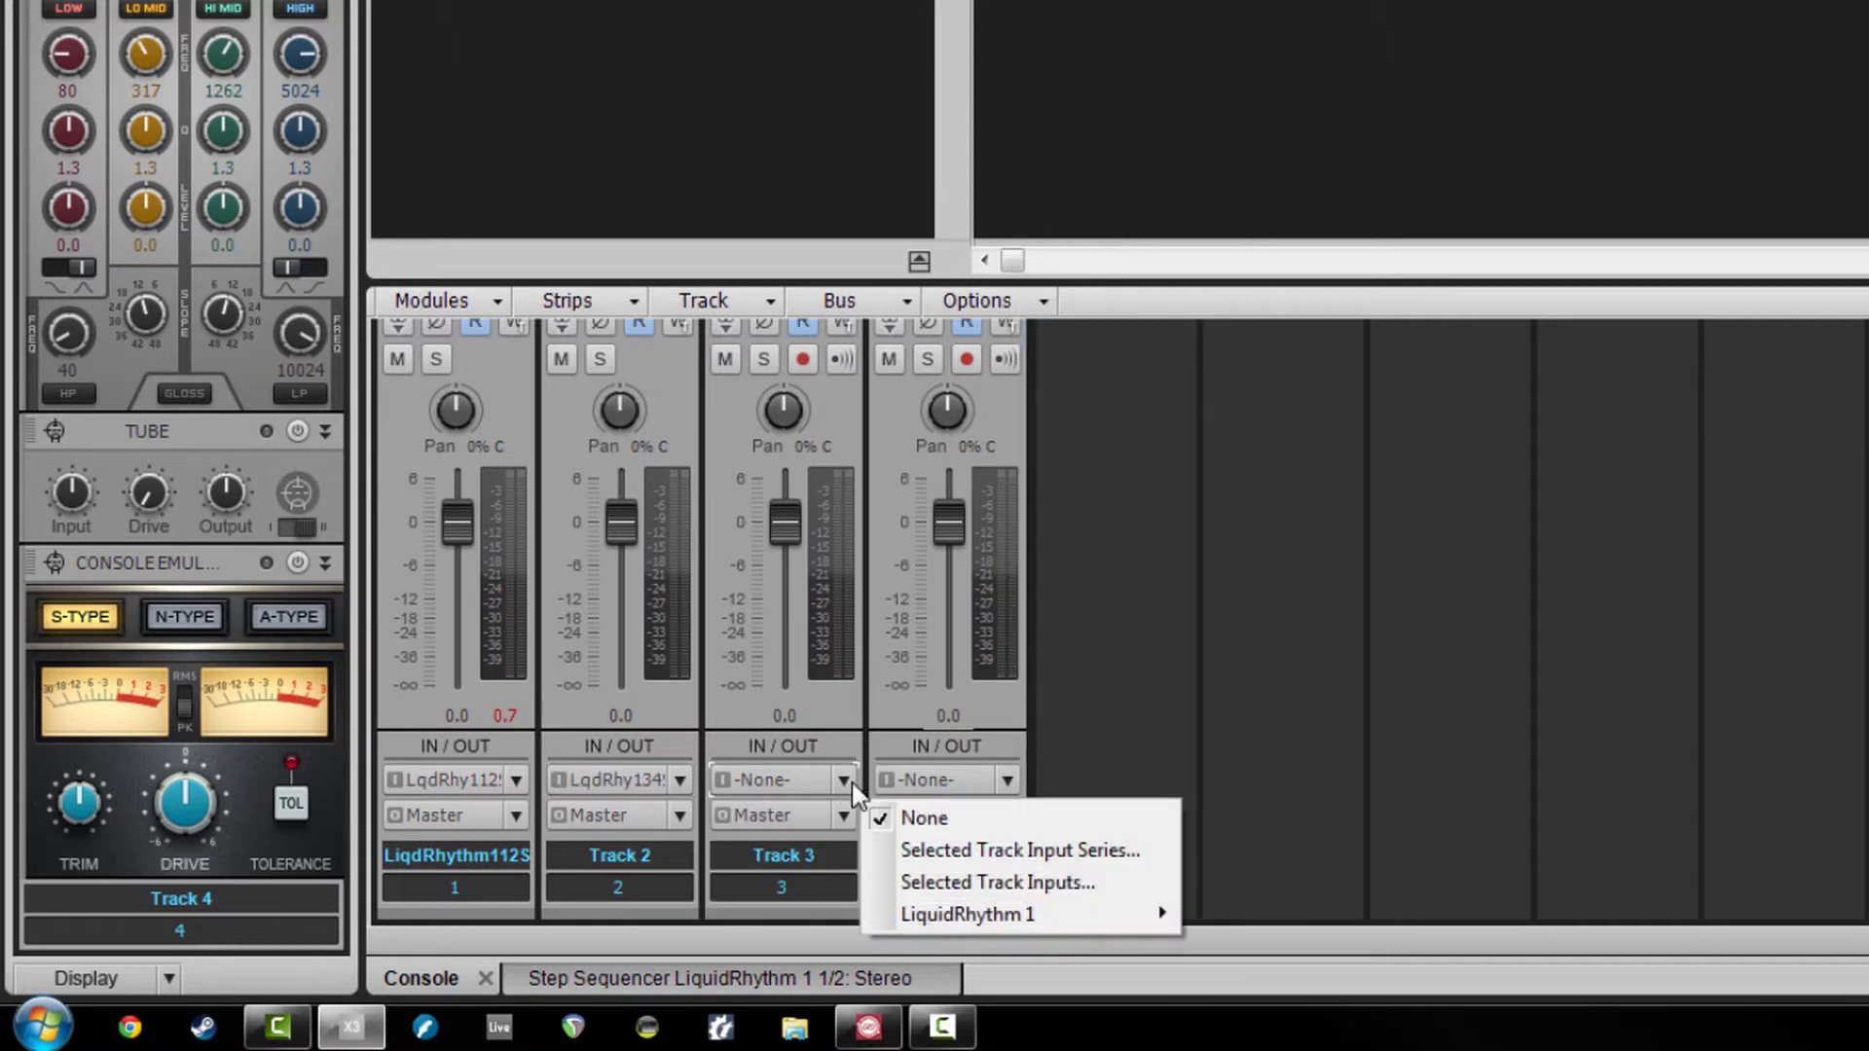
pyautogui.moveTo(937, 913)
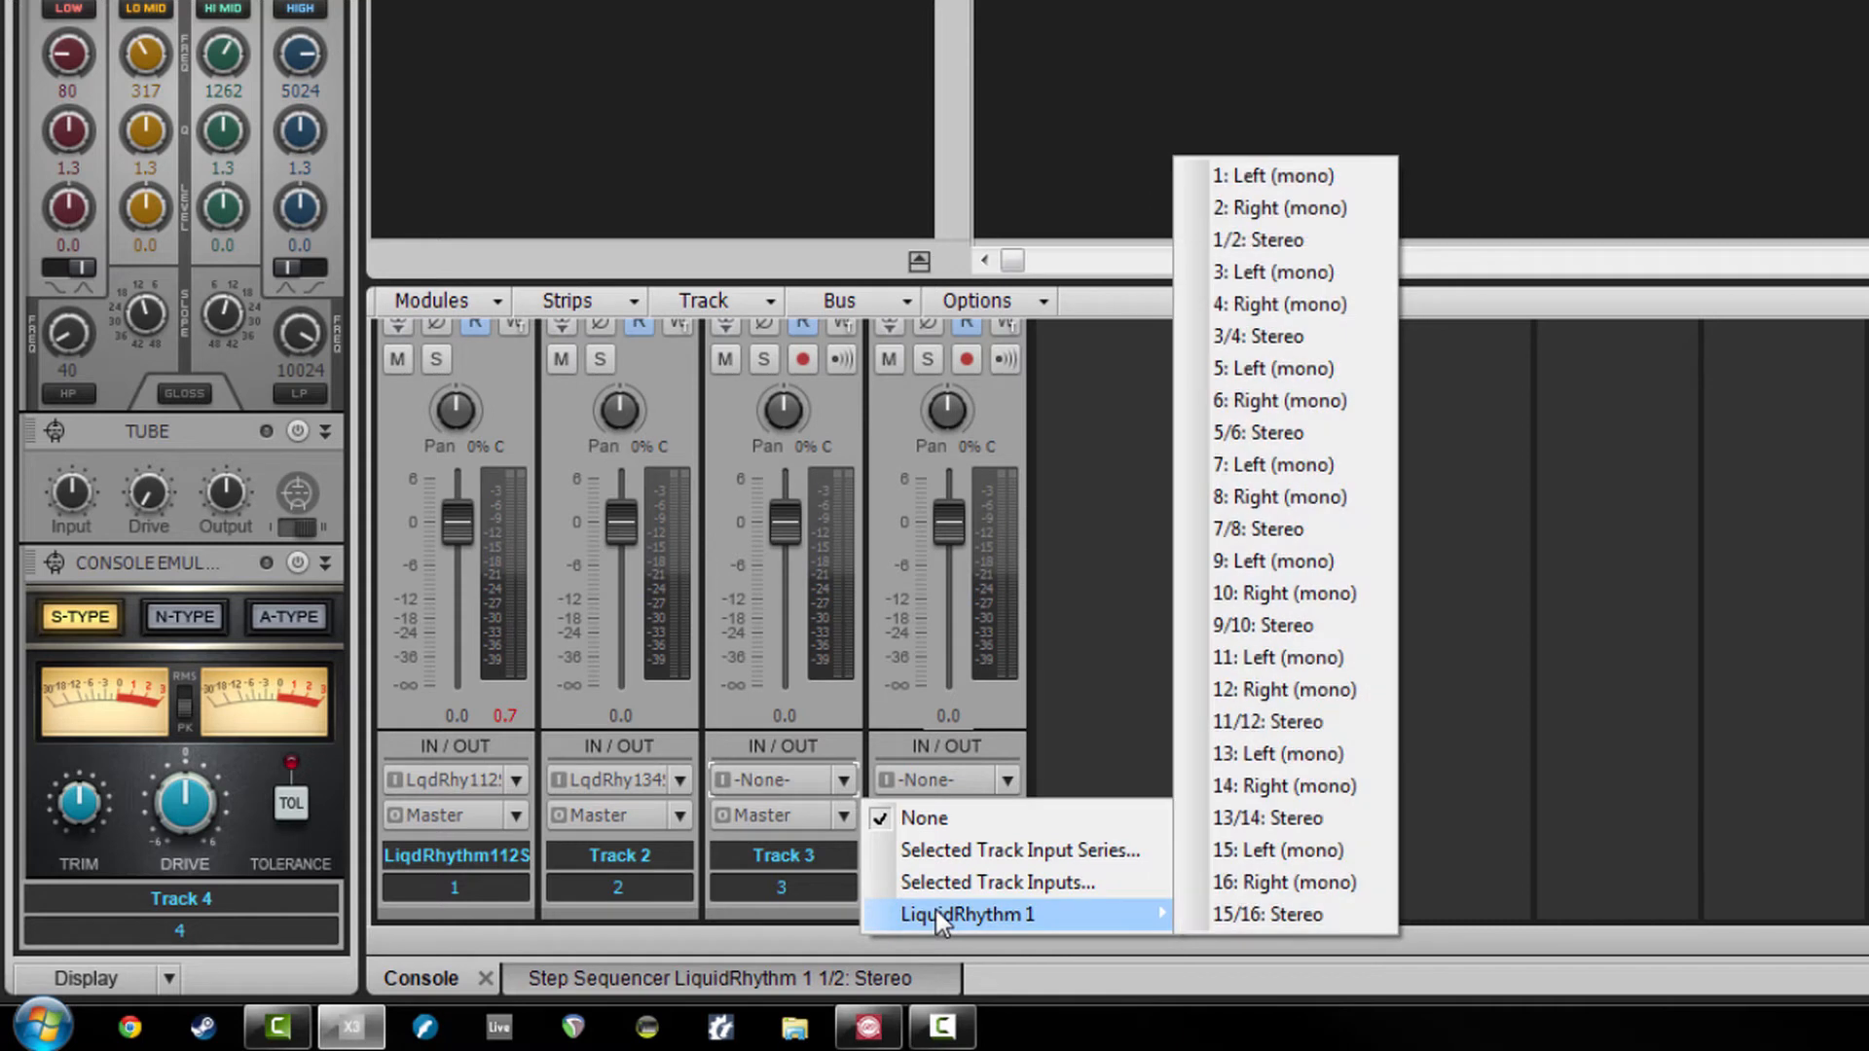
pyautogui.click(1271, 433)
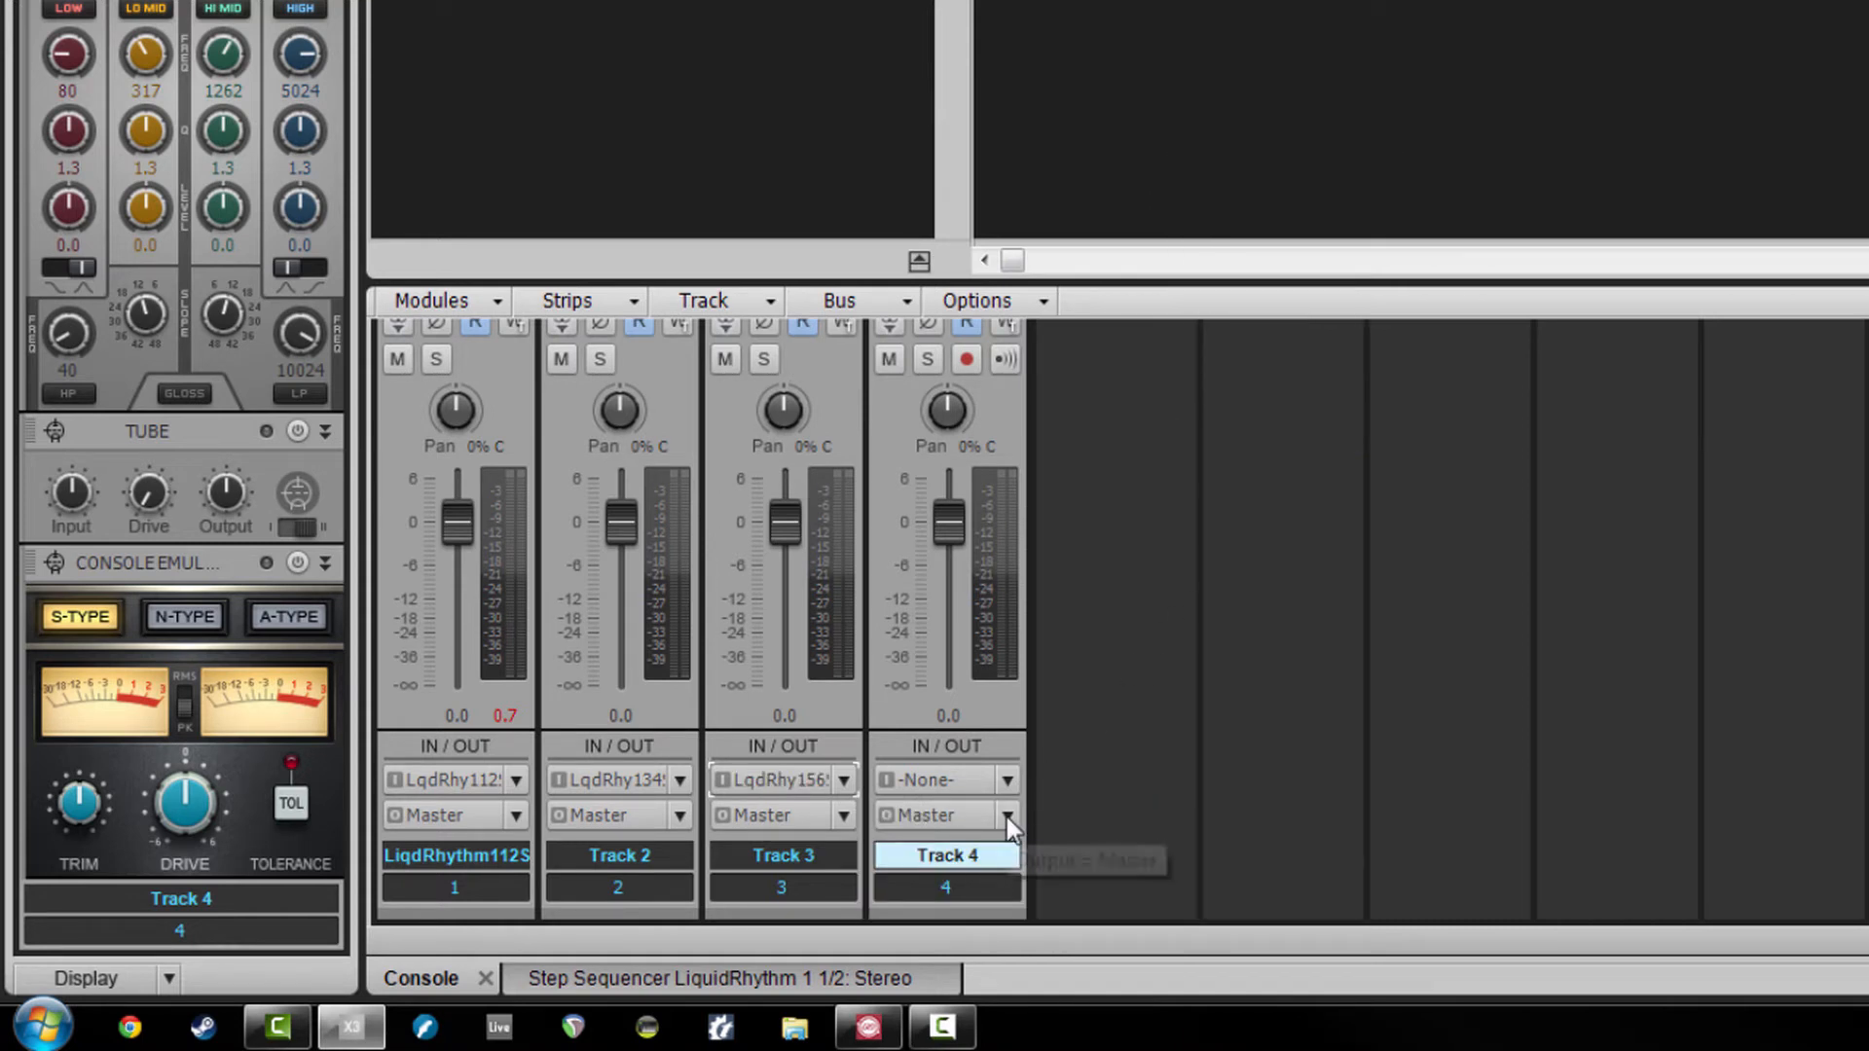
# Step: Set Track 4's input to LiquidRhythm 1 output 7/8: Stereo and briefly play the project to check the separate track signals
pyautogui.click(1007, 780)
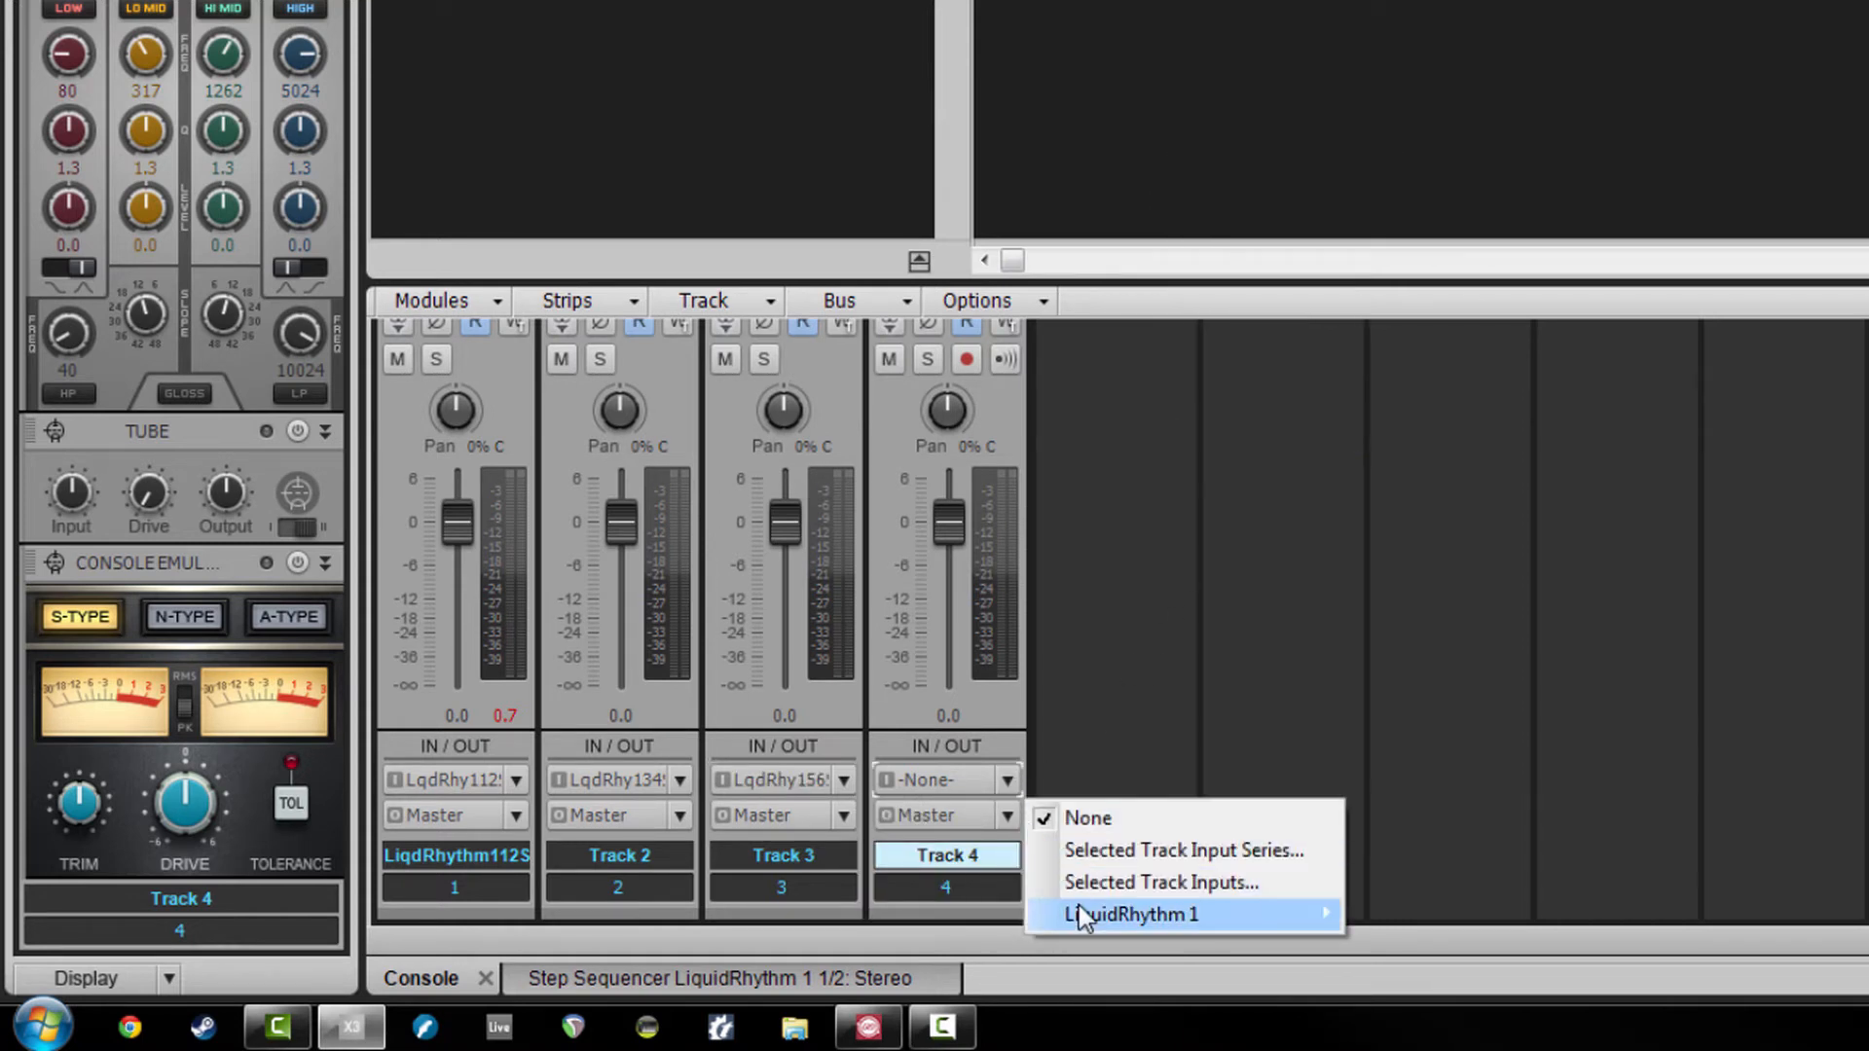
pyautogui.moveTo(1227, 905)
pyautogui.click(1434, 536)
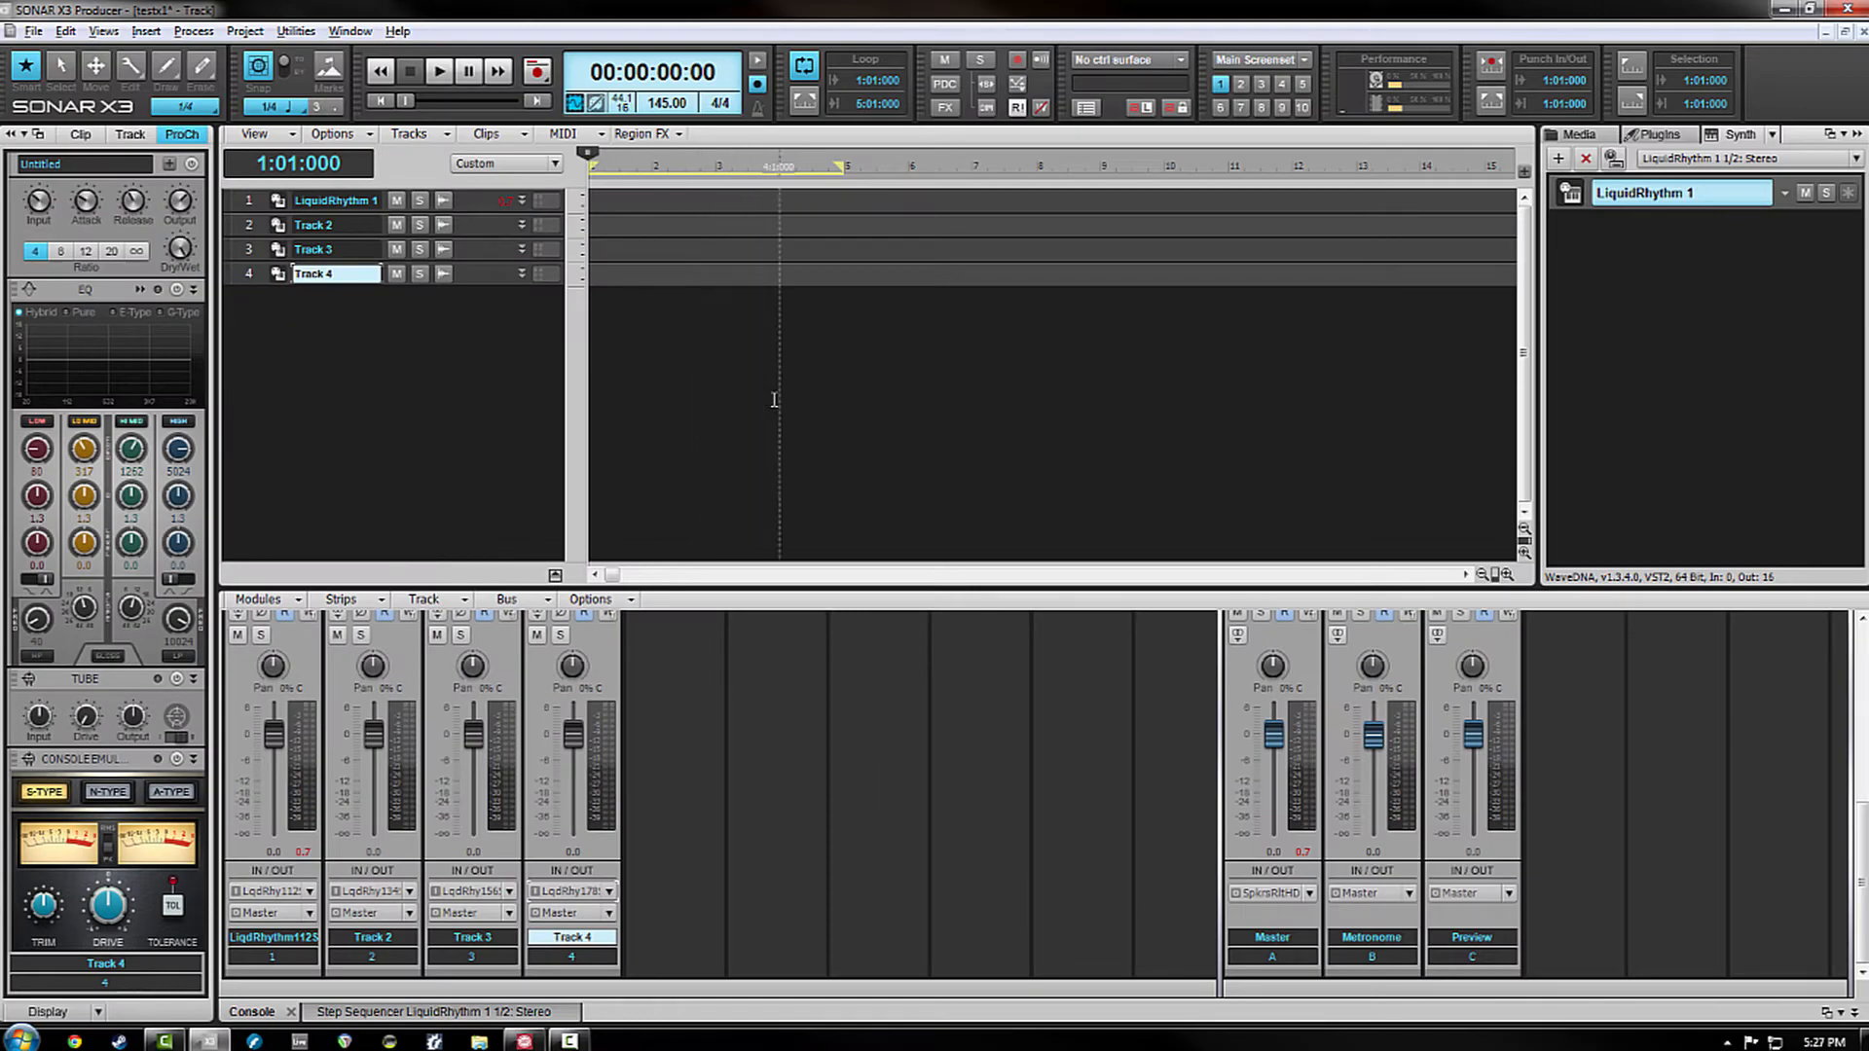
pyautogui.press('space')
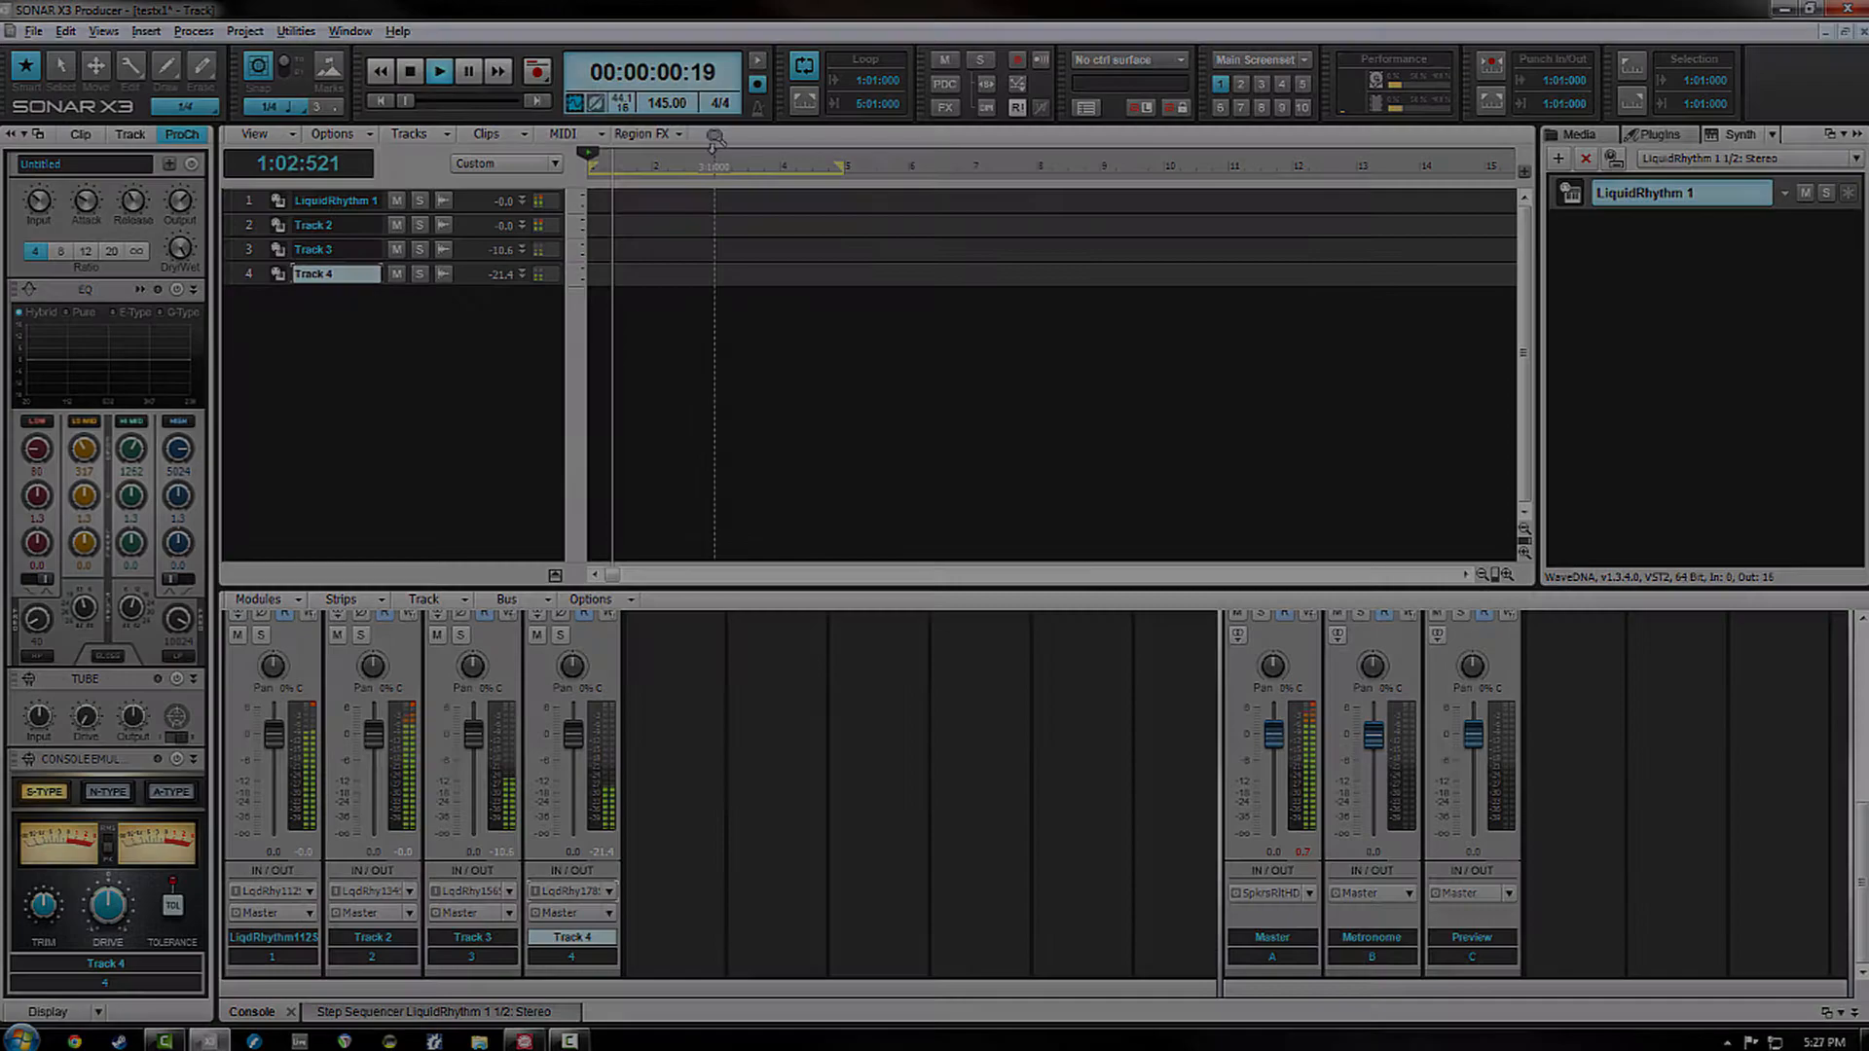
pyautogui.press('space')
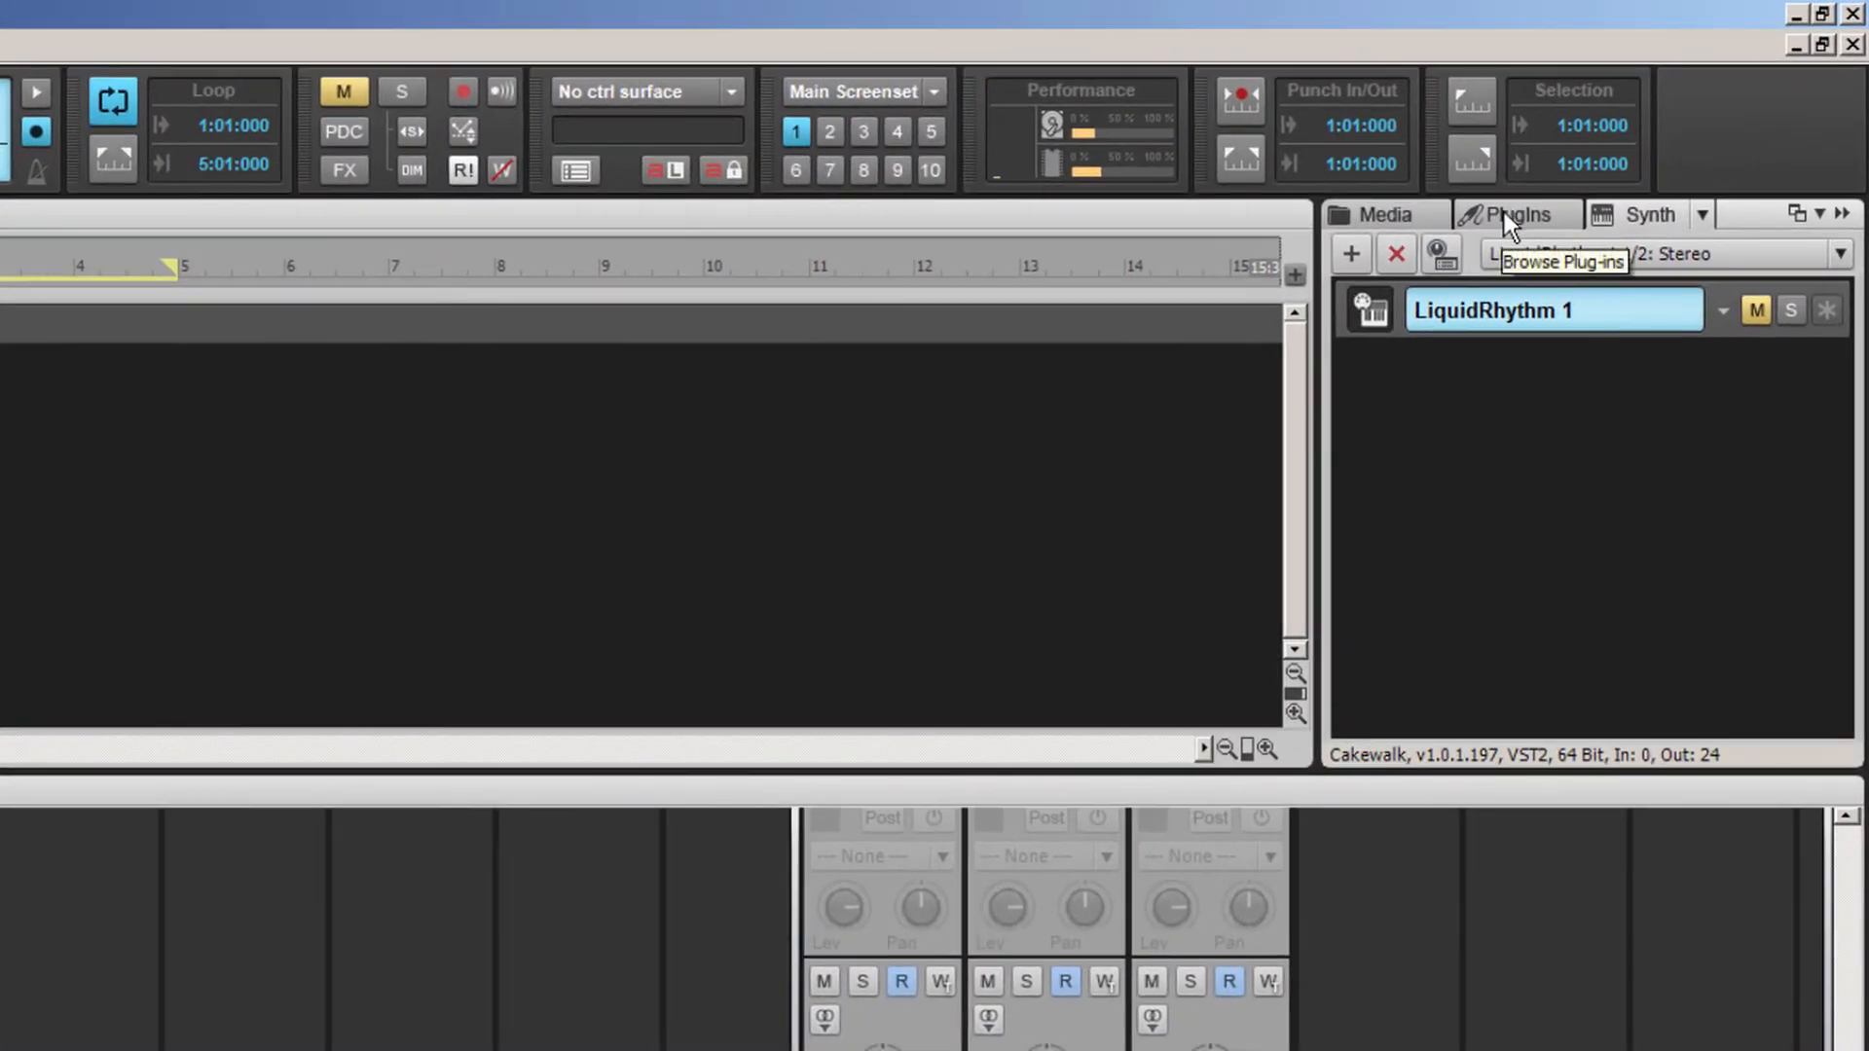
# Step: Insert the SessionDrummer plug-in into the project as a simple instrument track with MIDI output enabled
pyautogui.click(1504, 213)
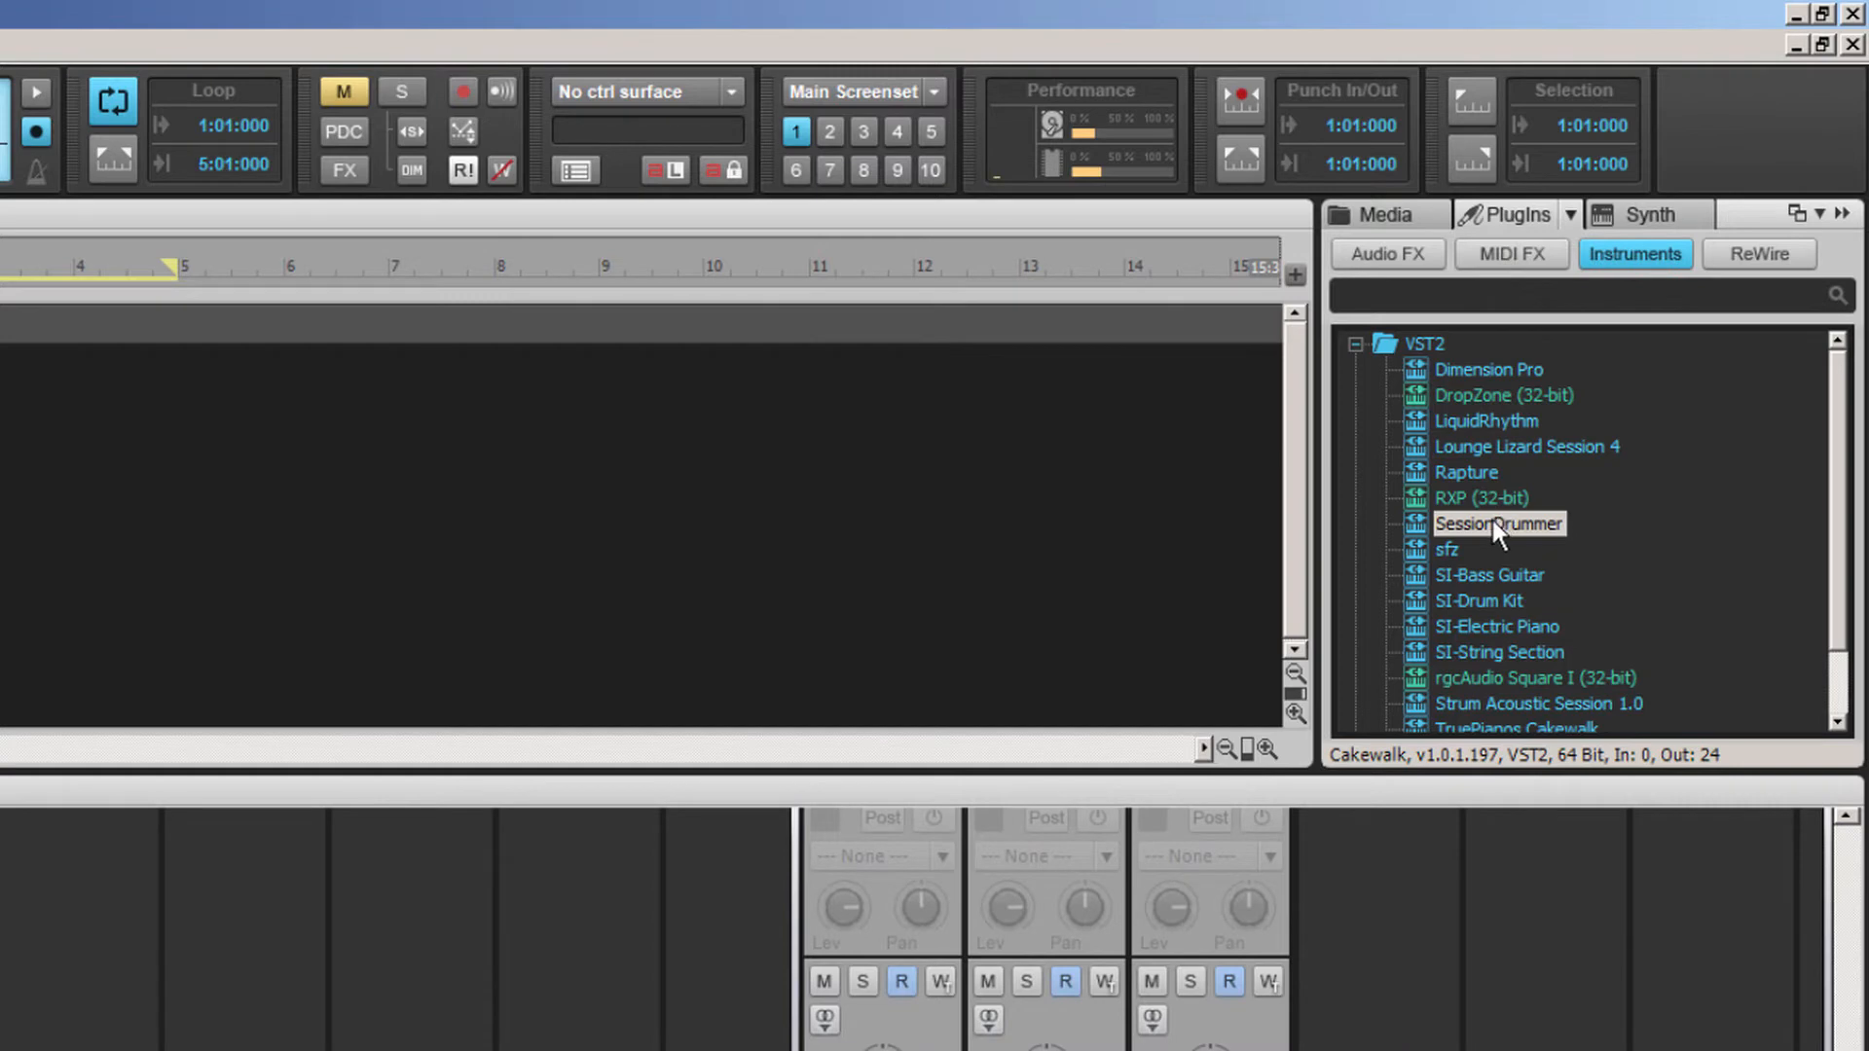
pyautogui.moveTo(1492, 520); pyautogui.dragTo(13, 448)
pyautogui.moveTo(620, 126); pyautogui.dragTo(620, 126)
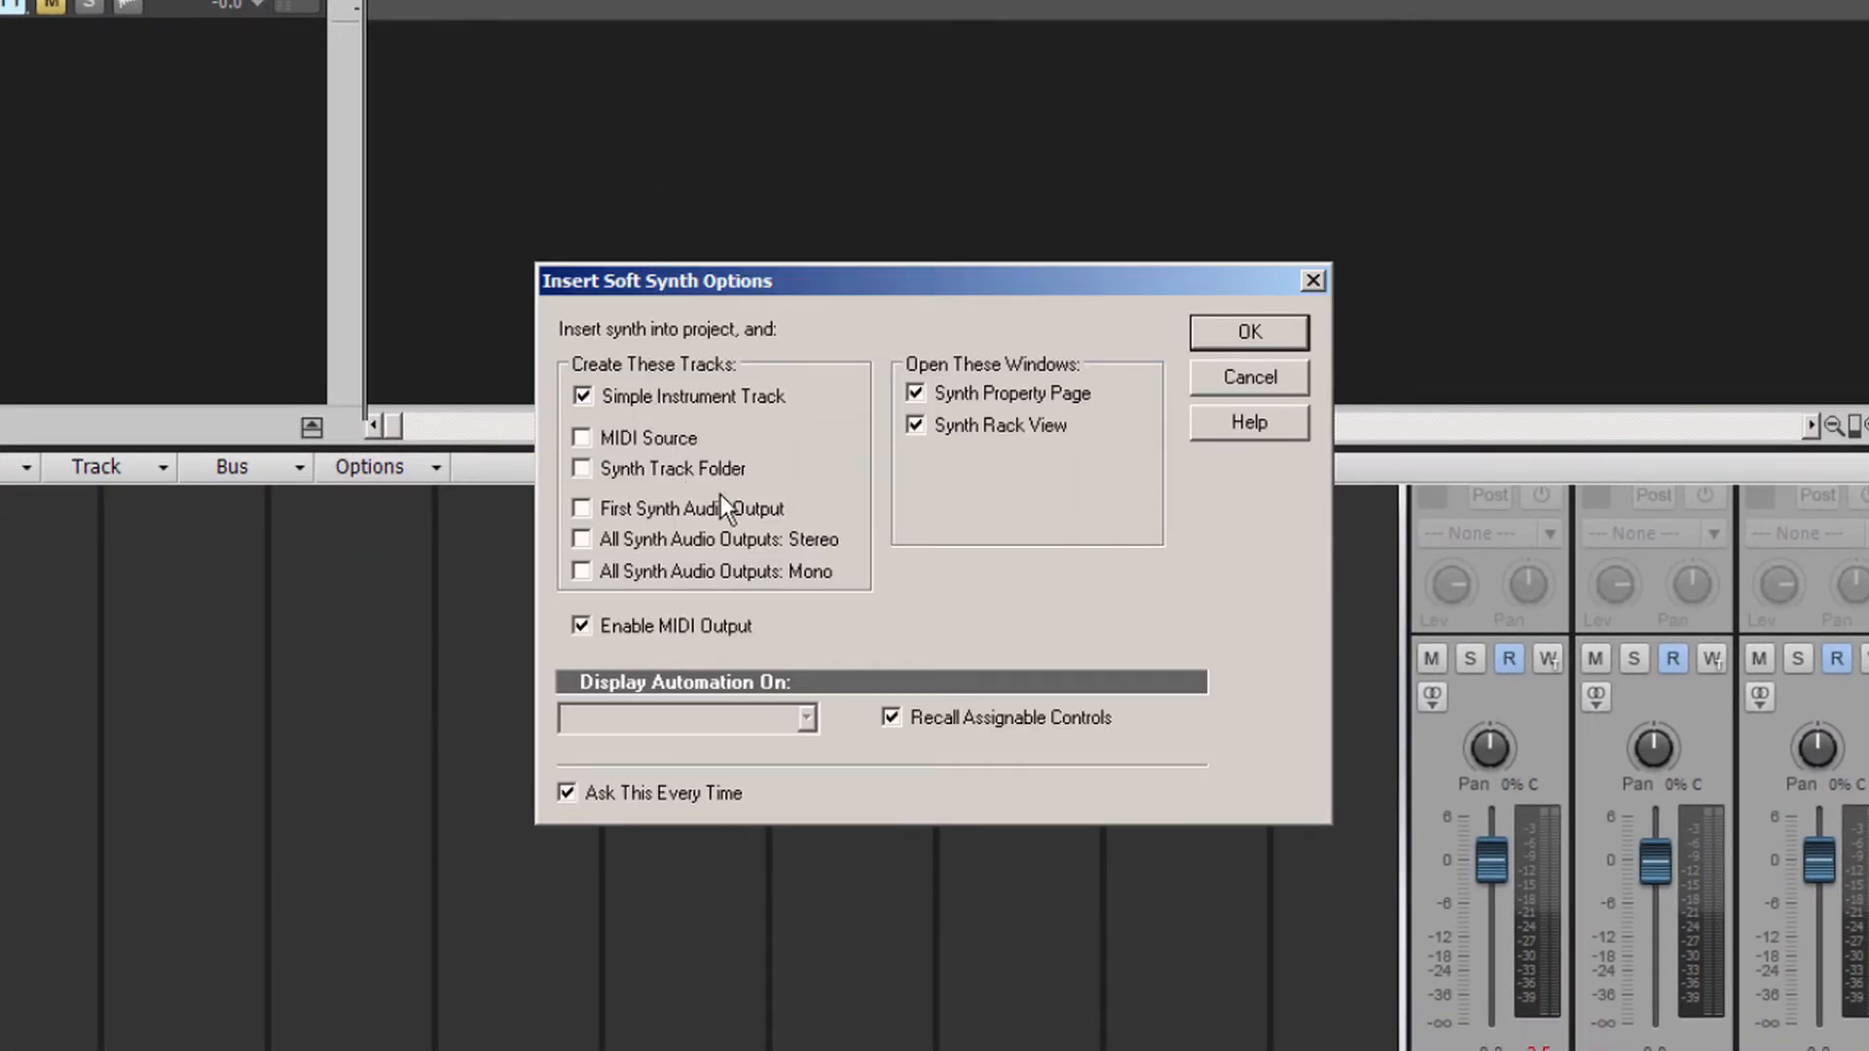
pyautogui.click(1230, 323)
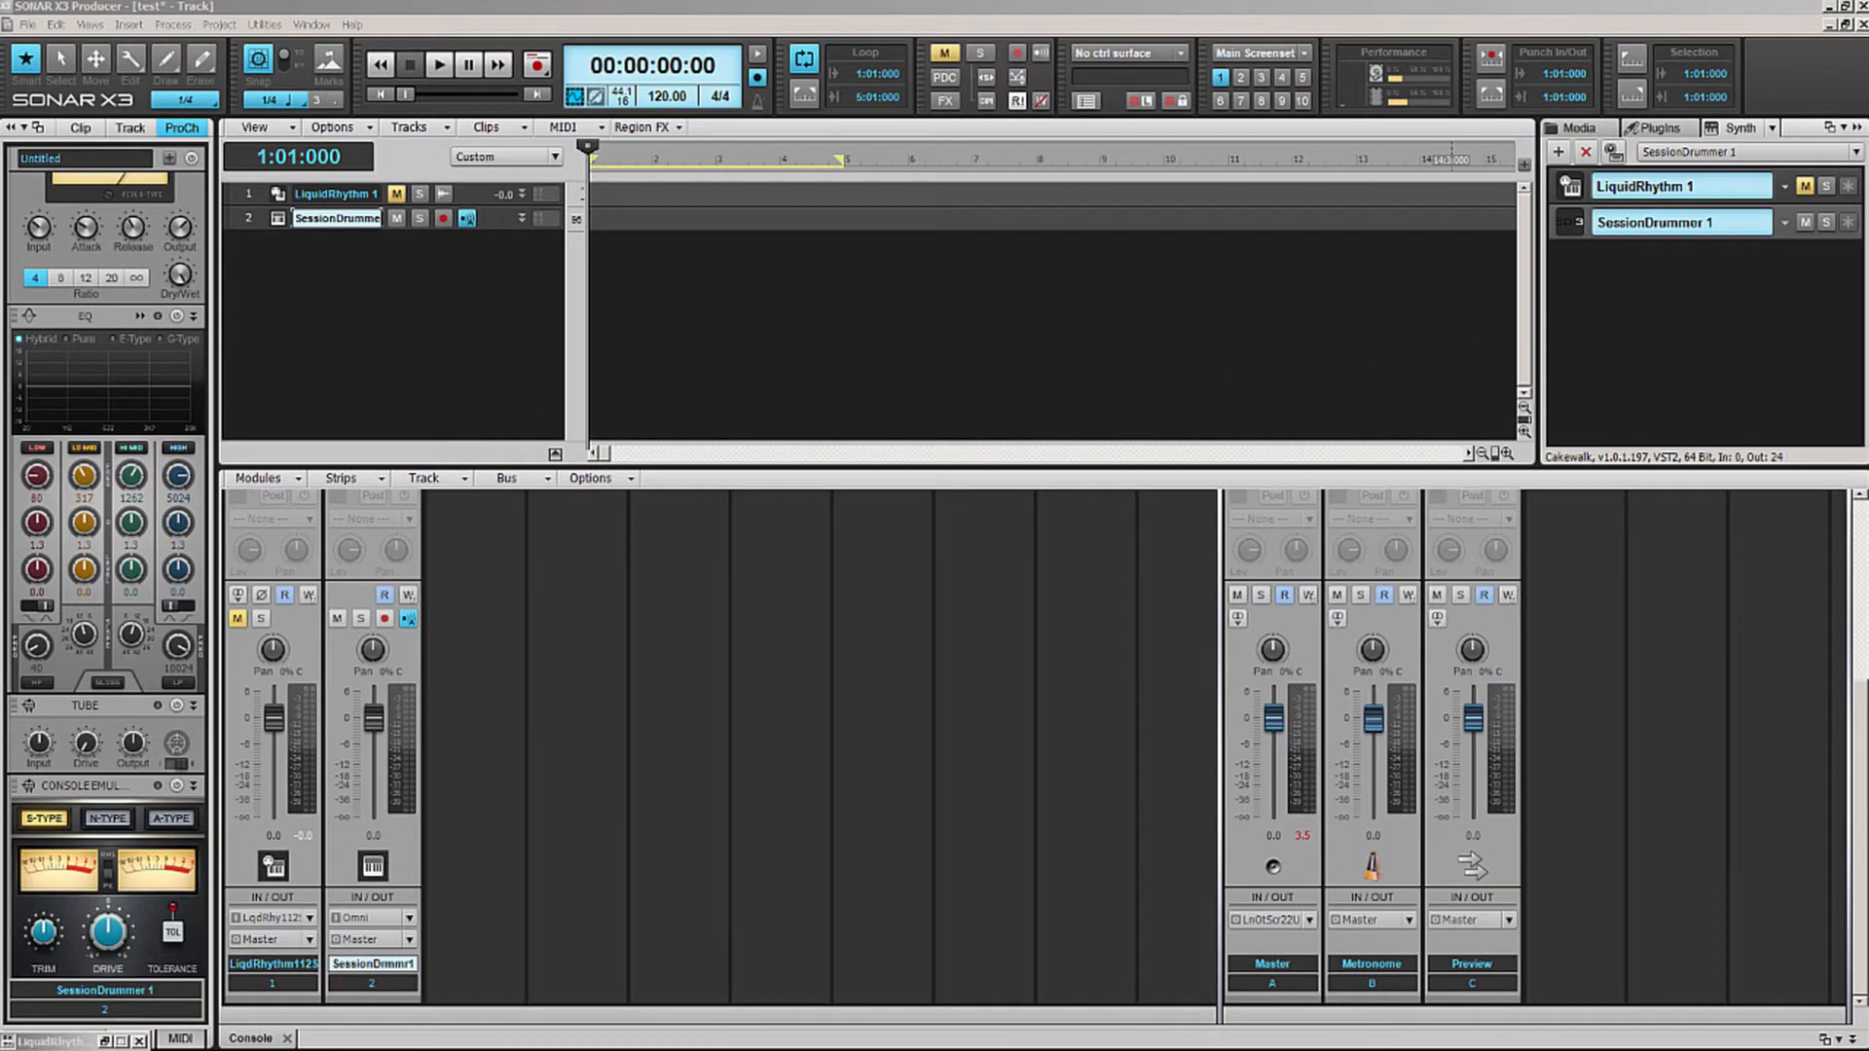
# Step: Load the acoustic program SmartLoops_GroovyKit.prog into SessionDrummer and close the program browser
pyautogui.moveTo(1513, 254); pyautogui.dragTo(894, 202)
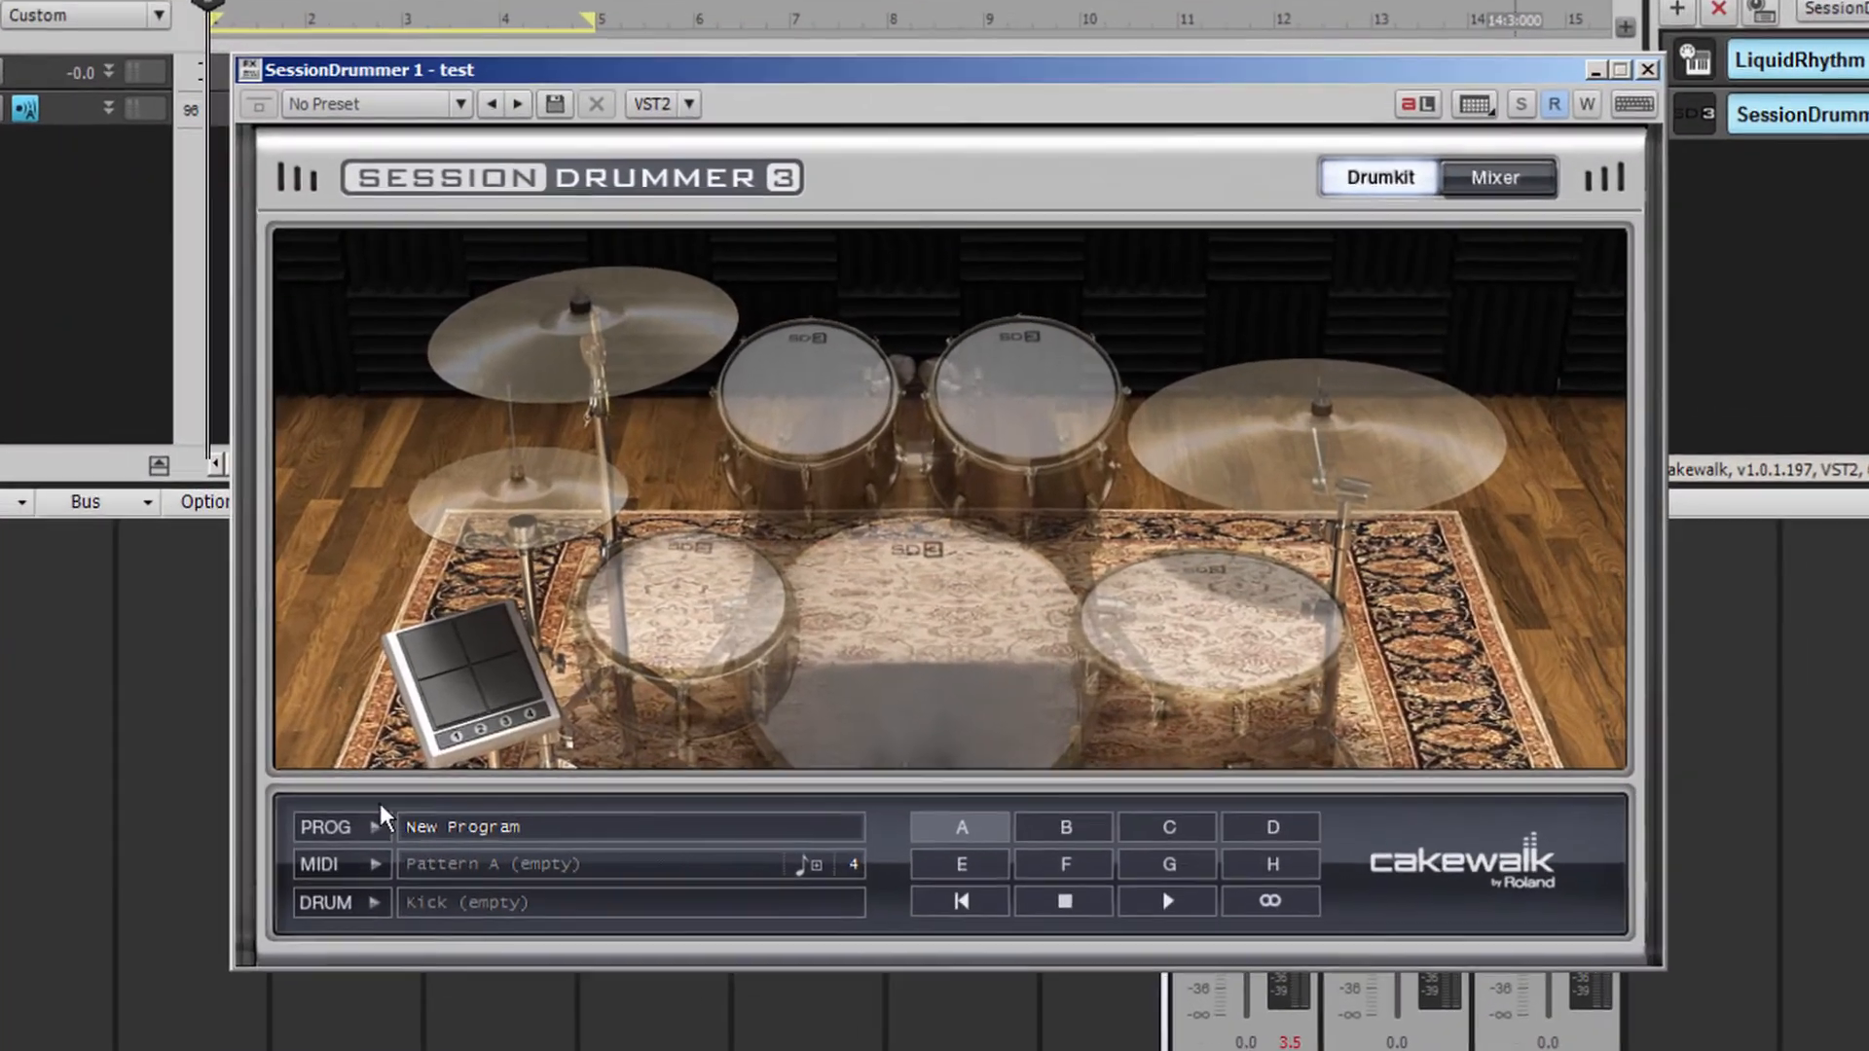
pyautogui.click(697, 693)
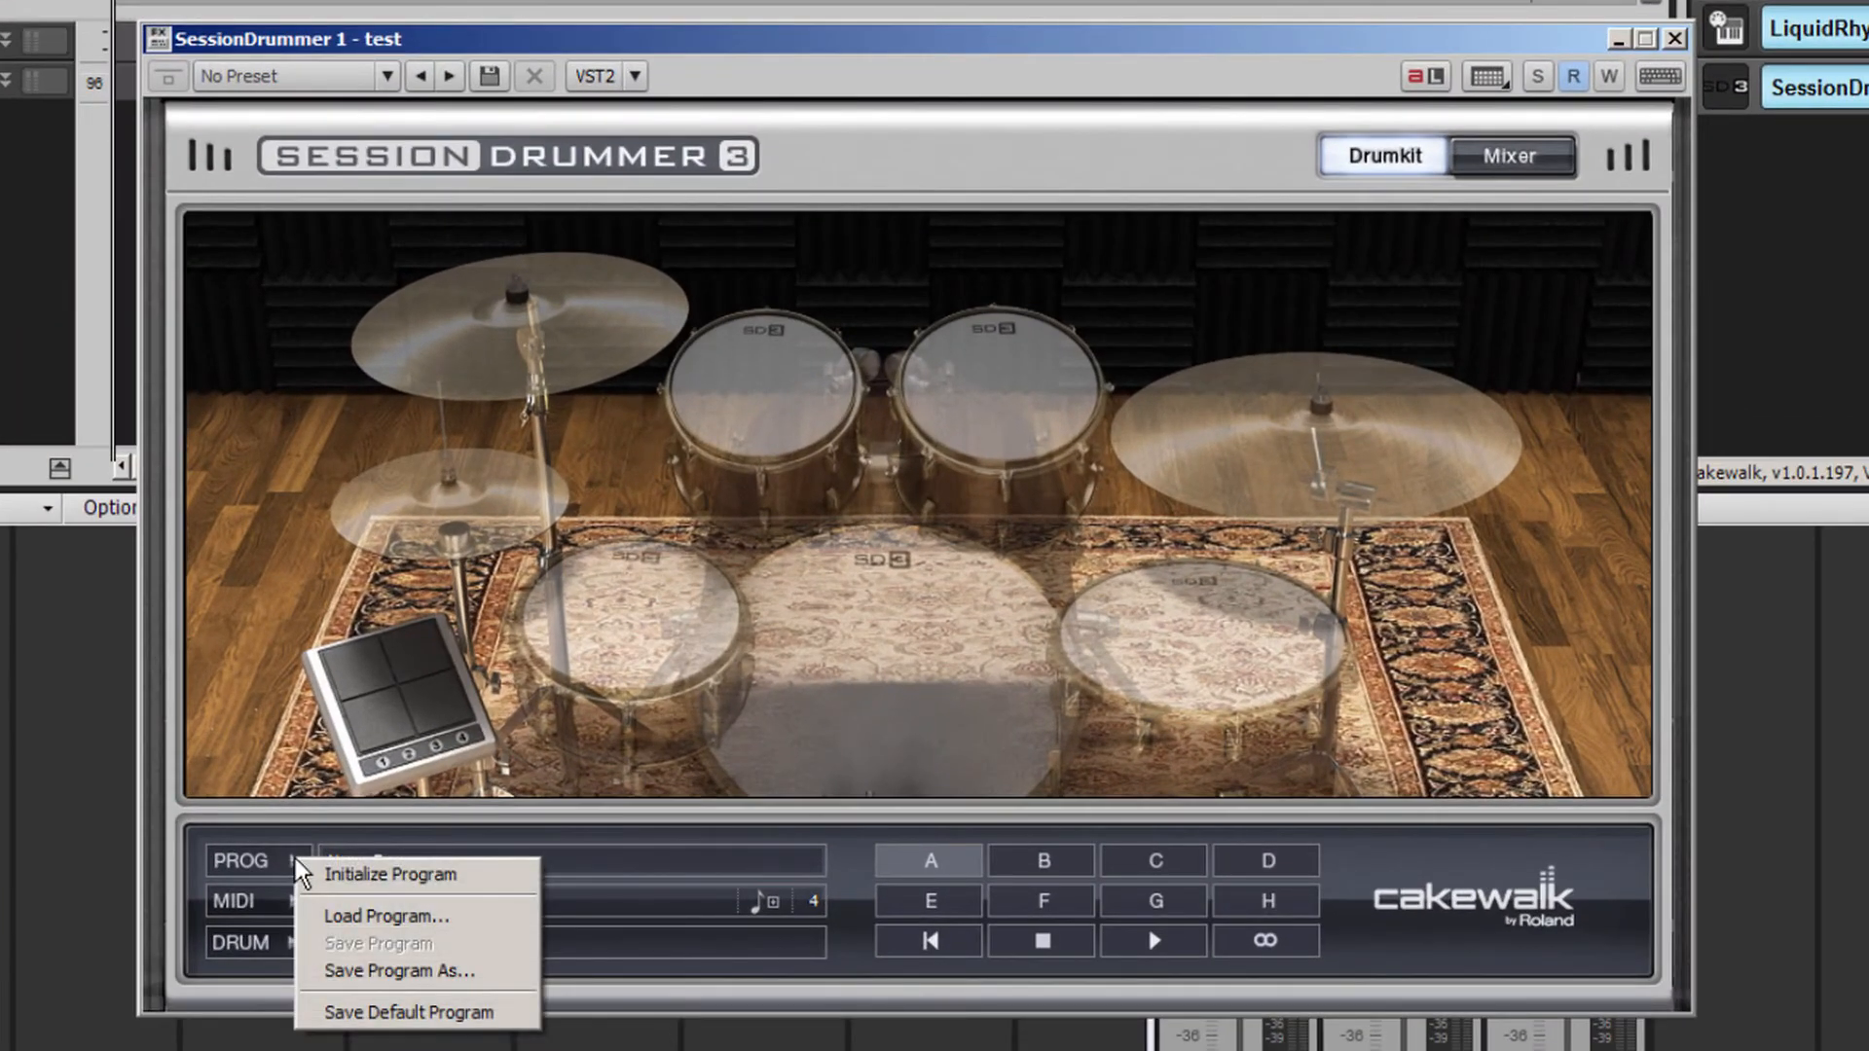
pyautogui.click(588, 853)
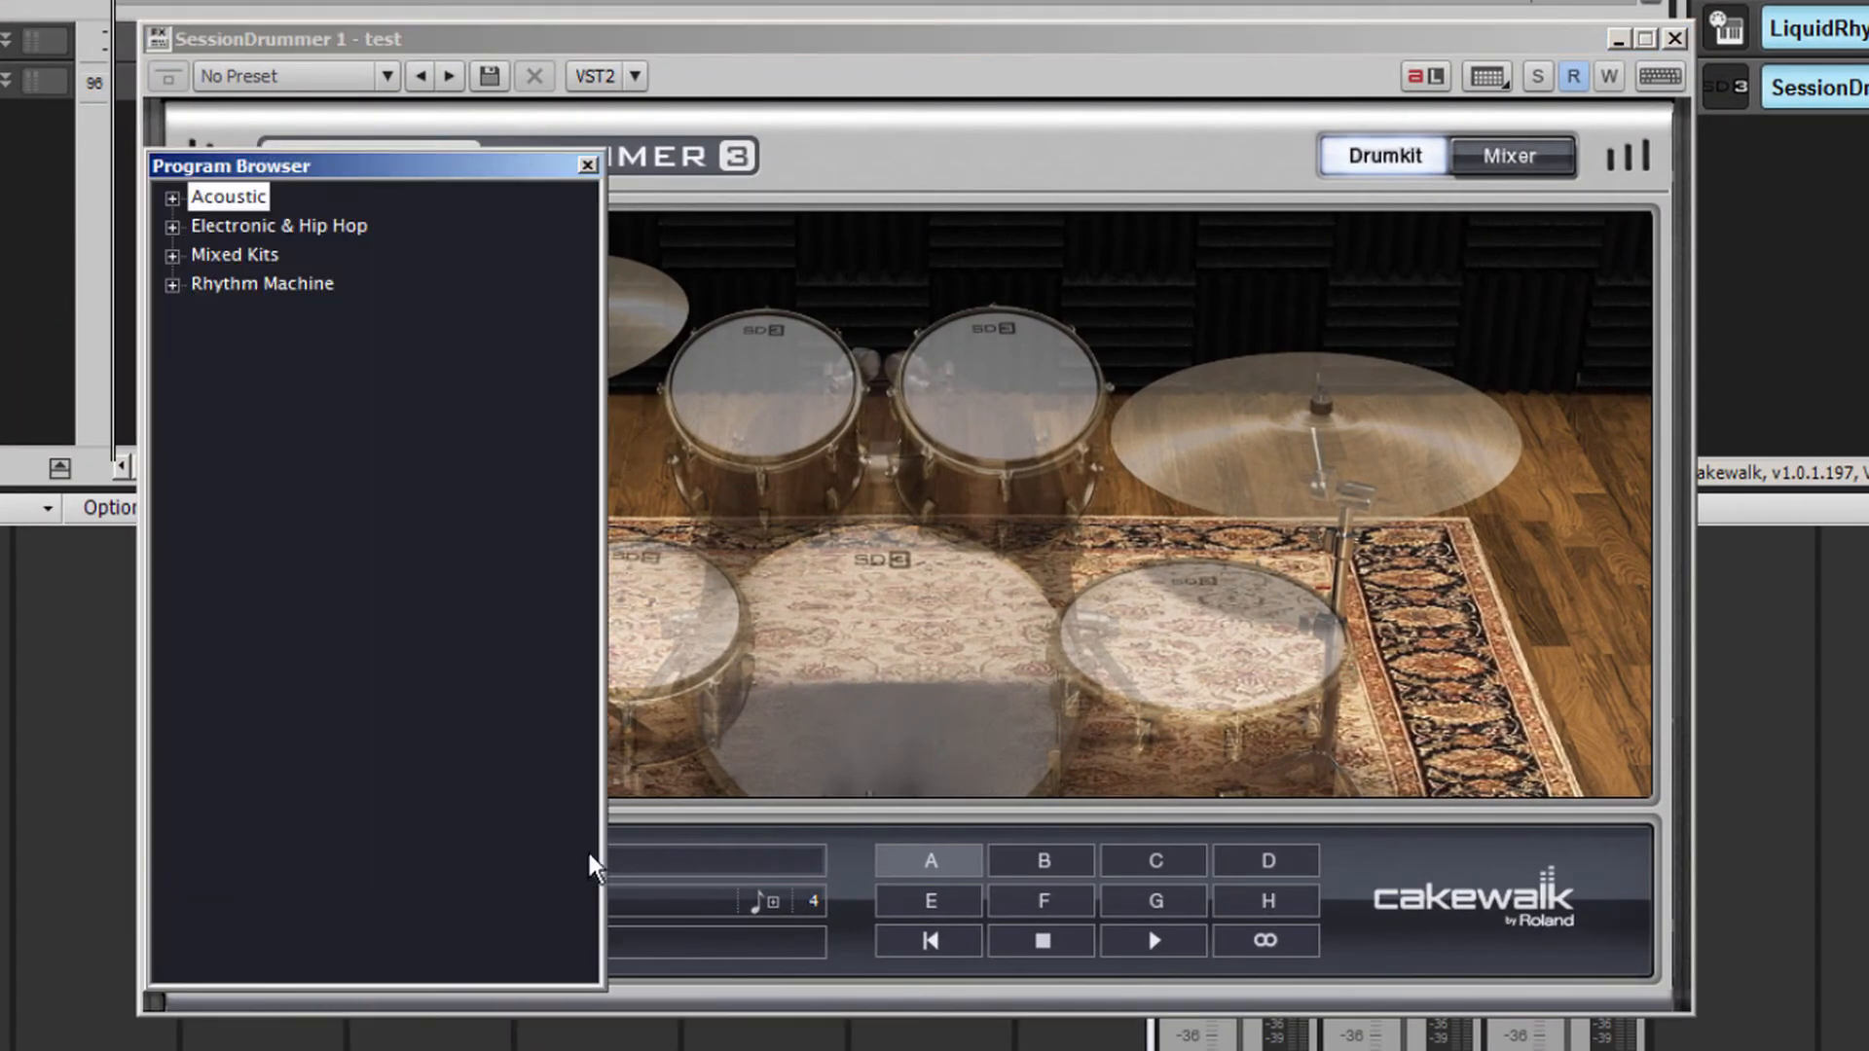
pyautogui.click(172, 198)
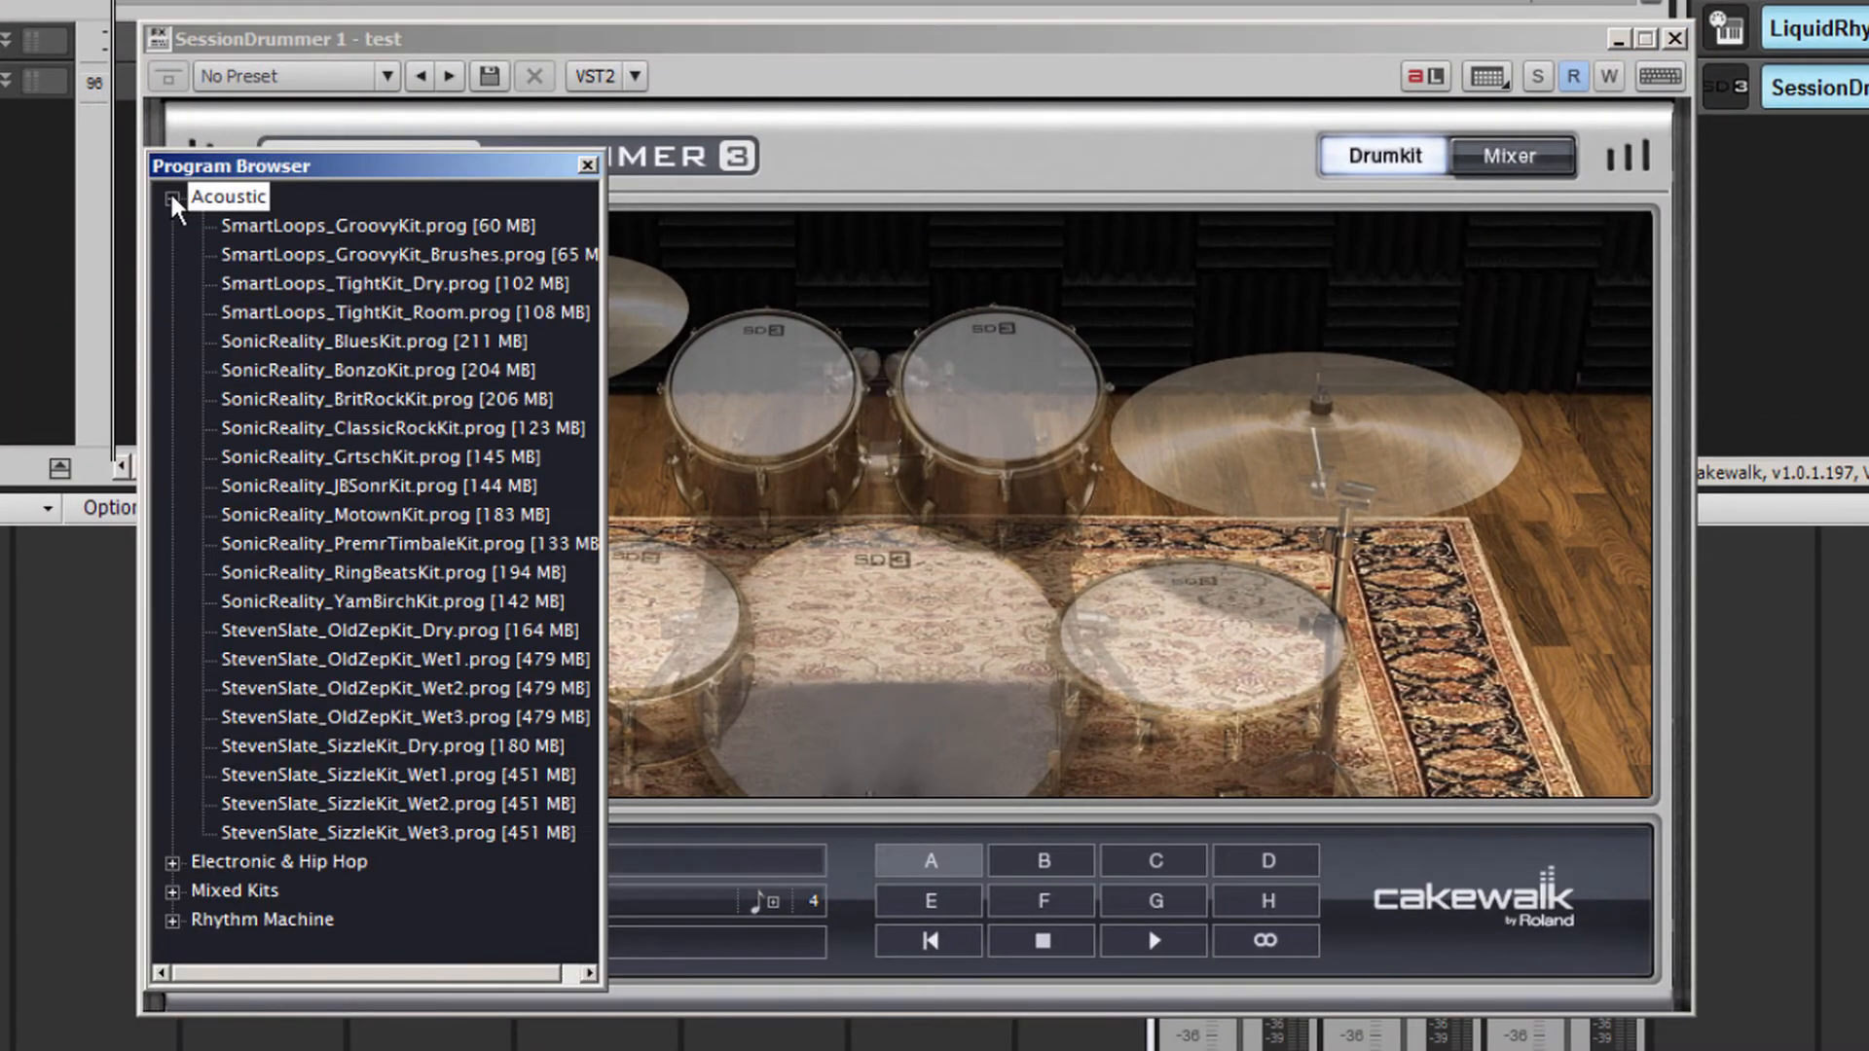
pyautogui.doubleClick(228, 229)
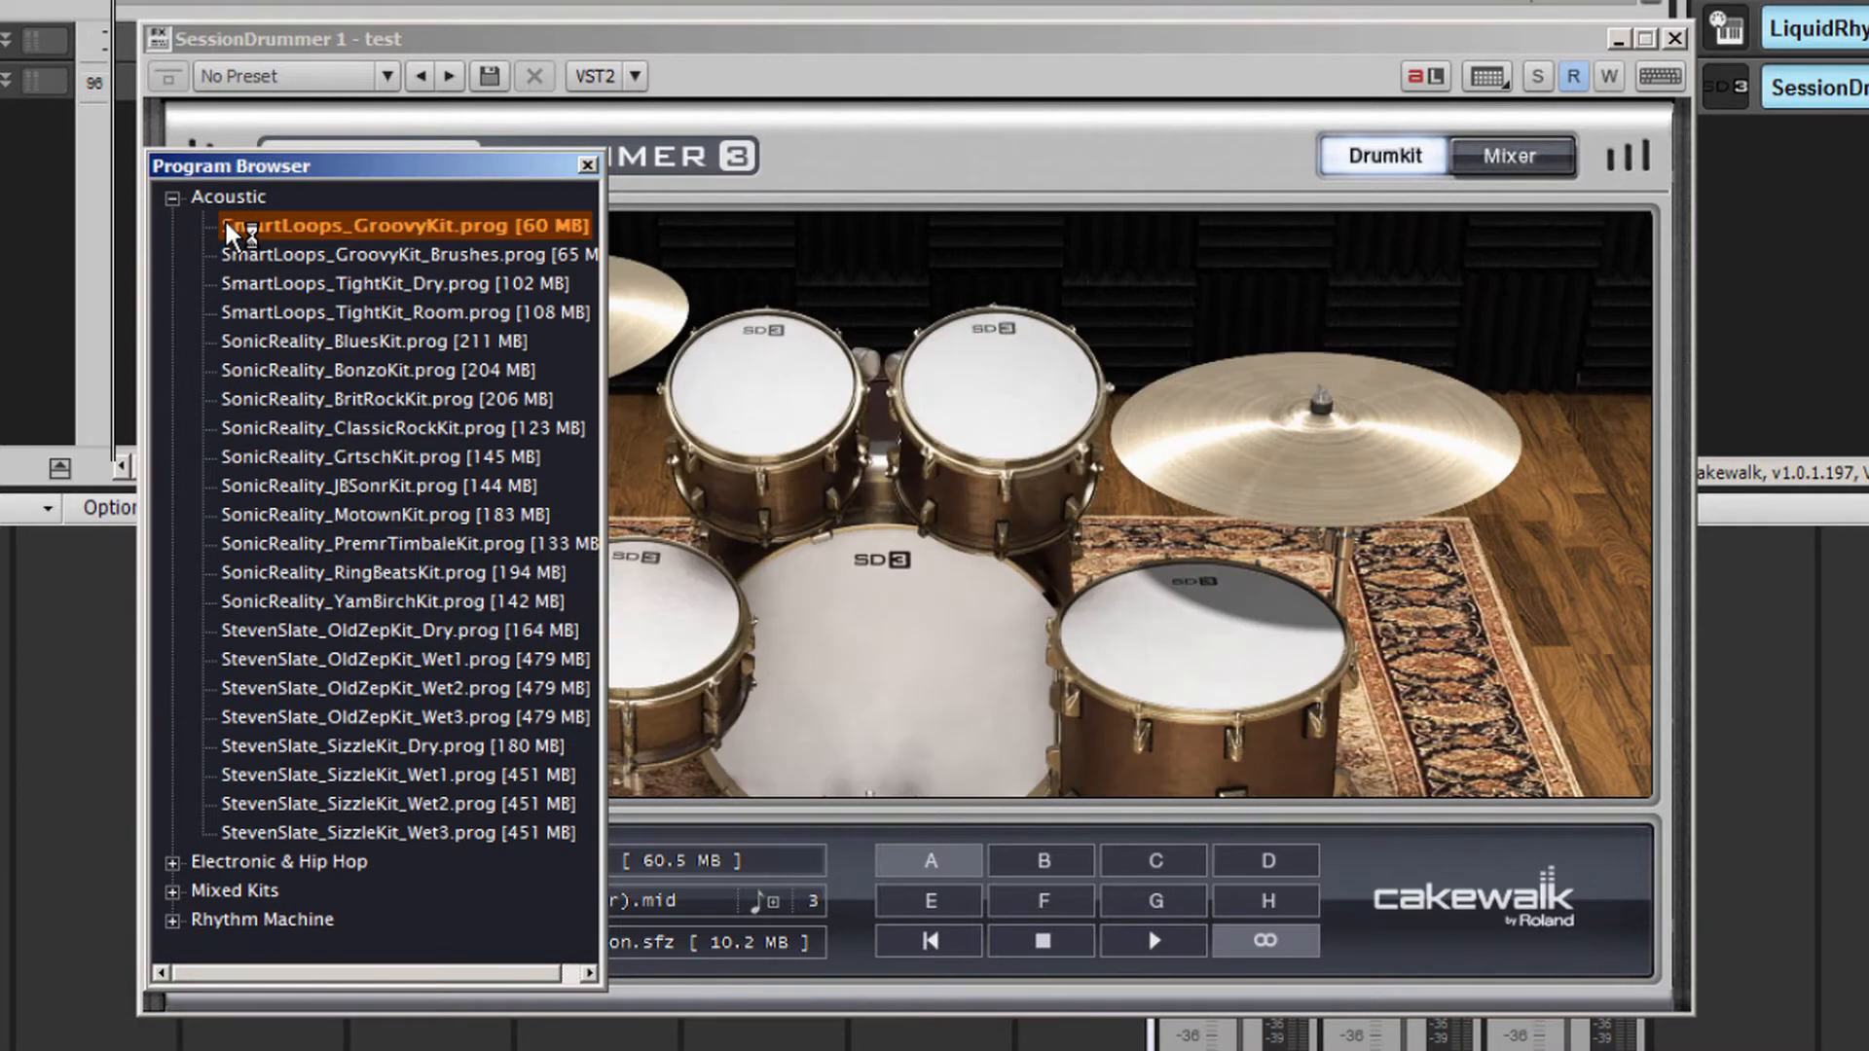
pyautogui.click(588, 165)
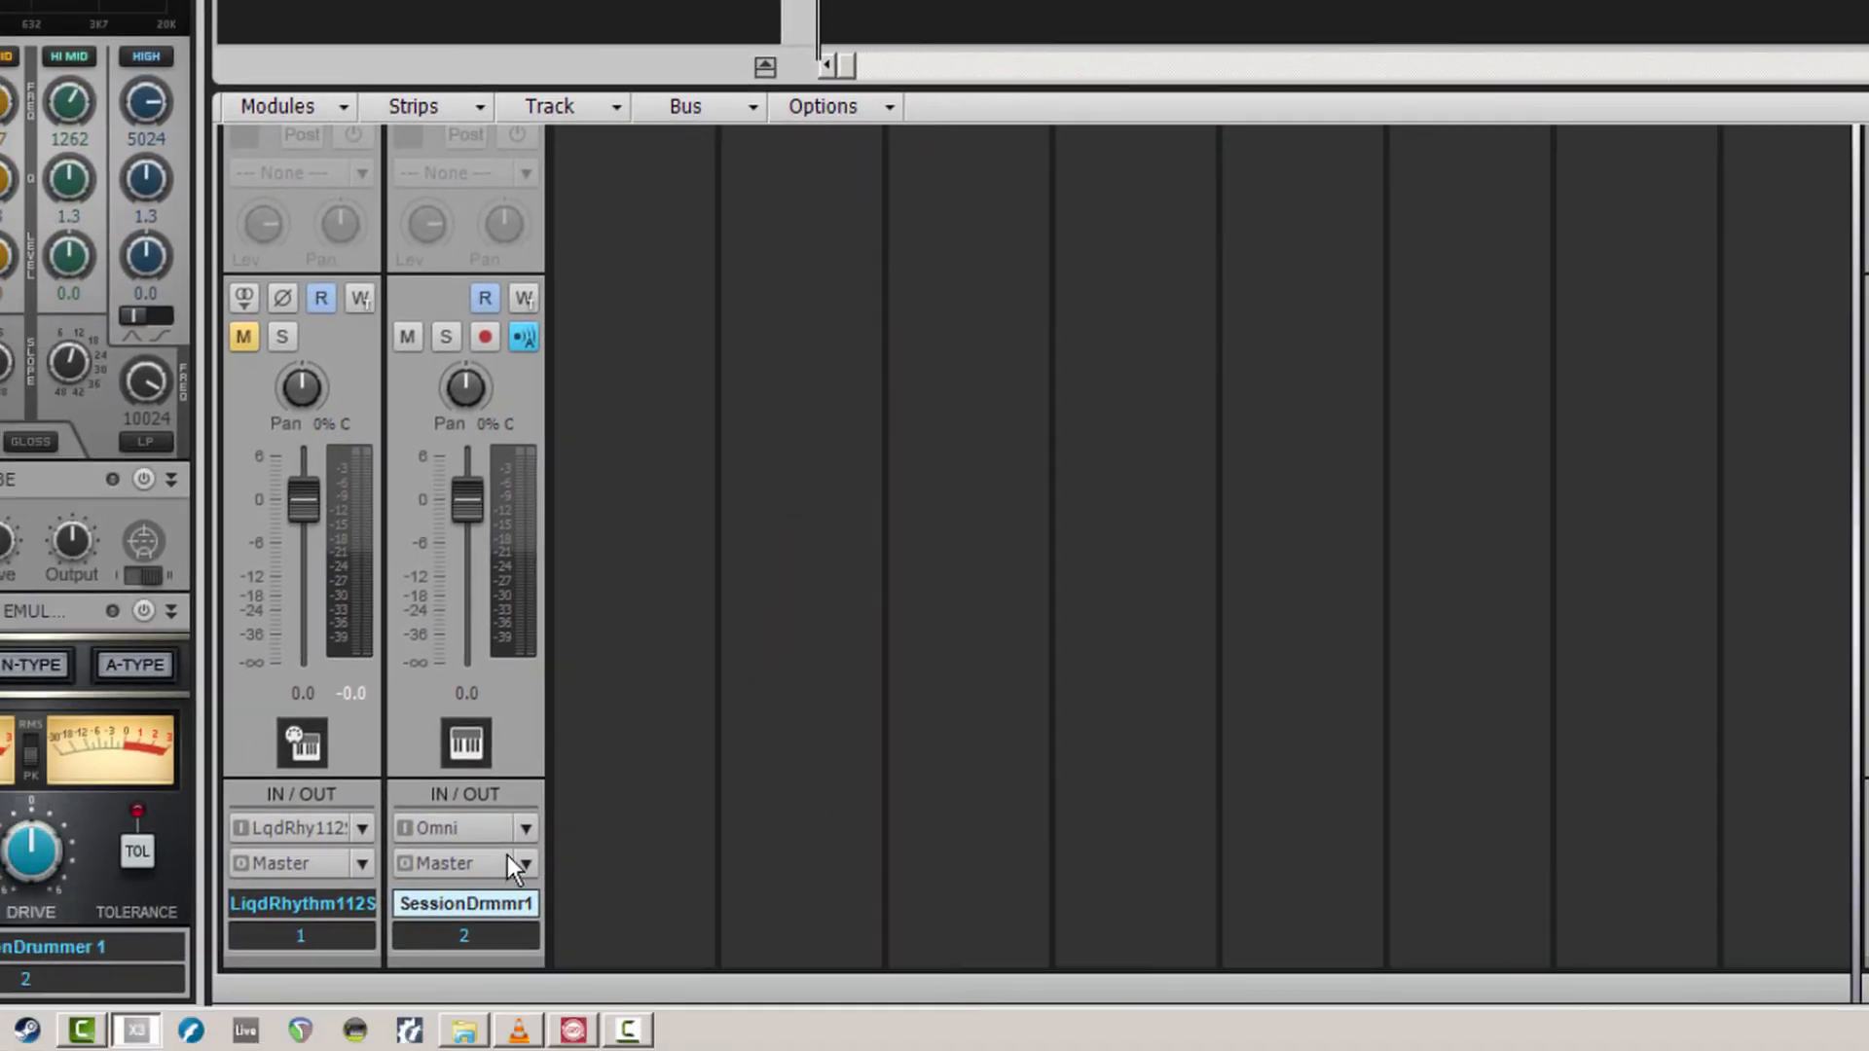
# Step: Set the SessionDrummer track's input to LiquidRhythm 1, MIDI Ch. 10
pyautogui.click(523, 828)
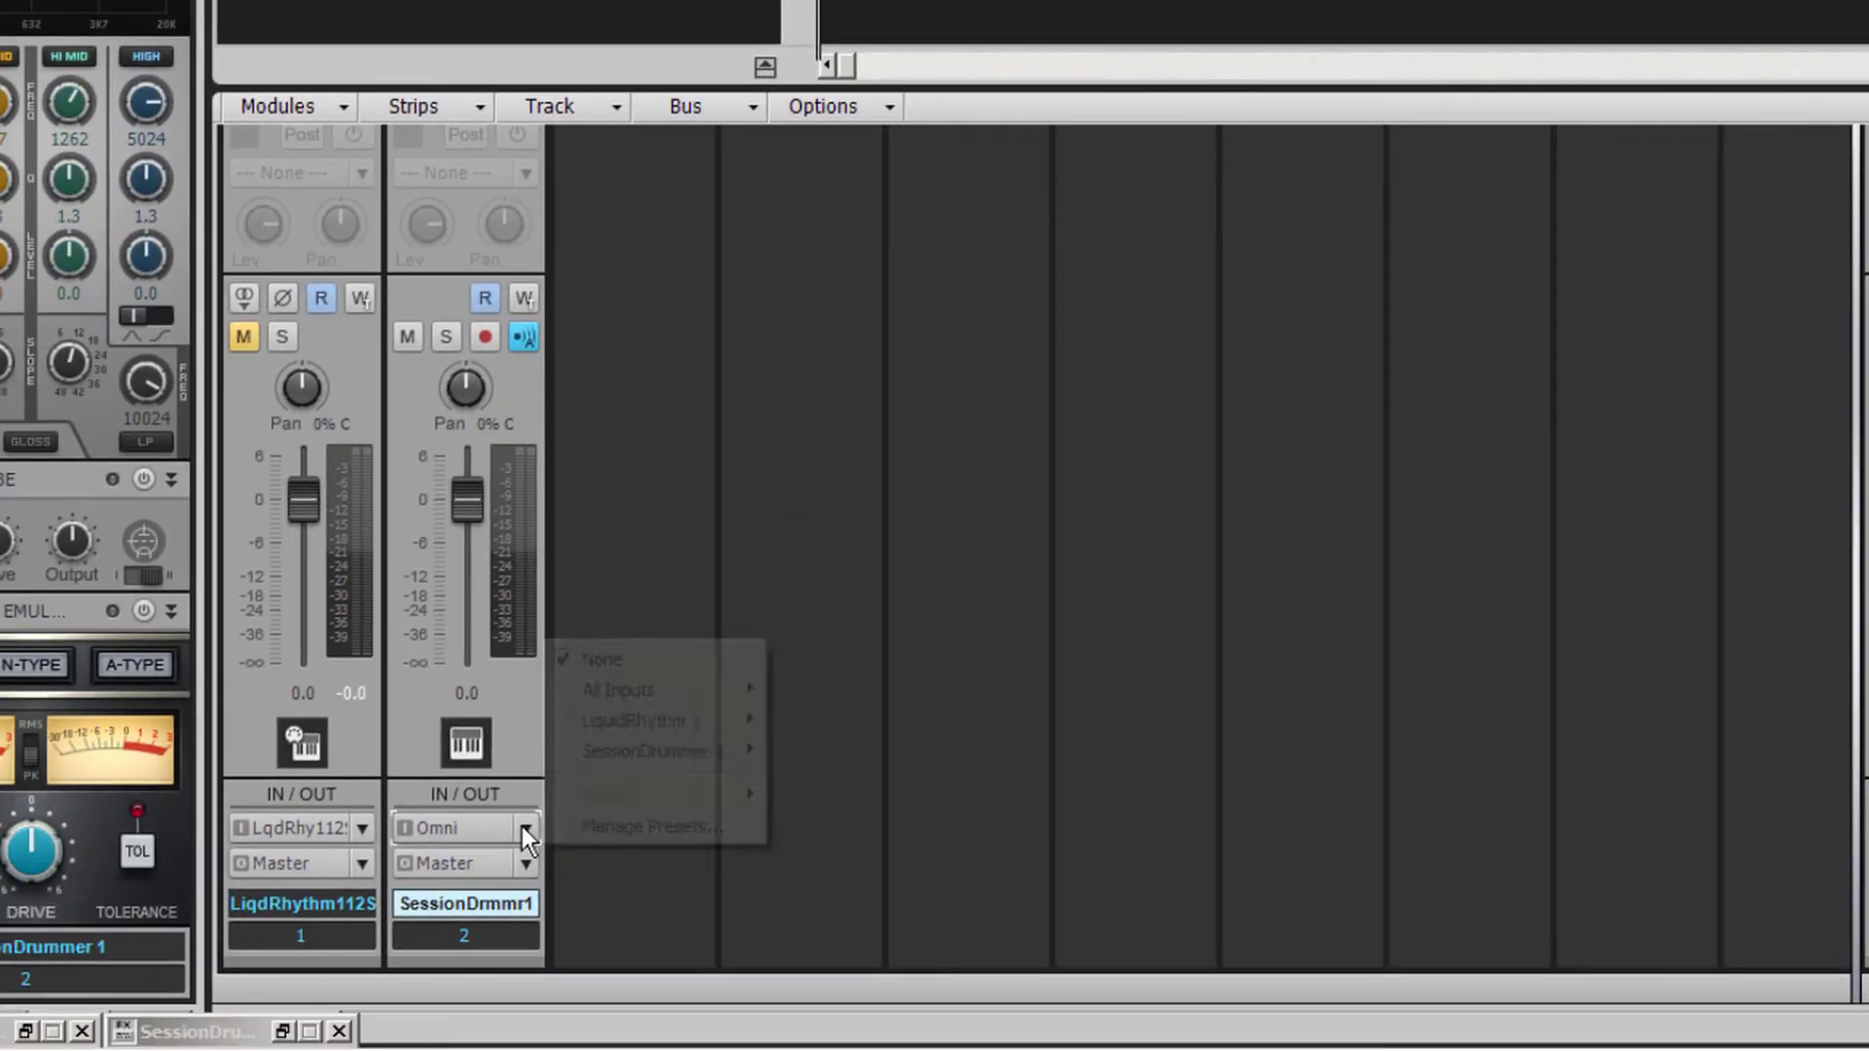
pyautogui.moveTo(615, 728)
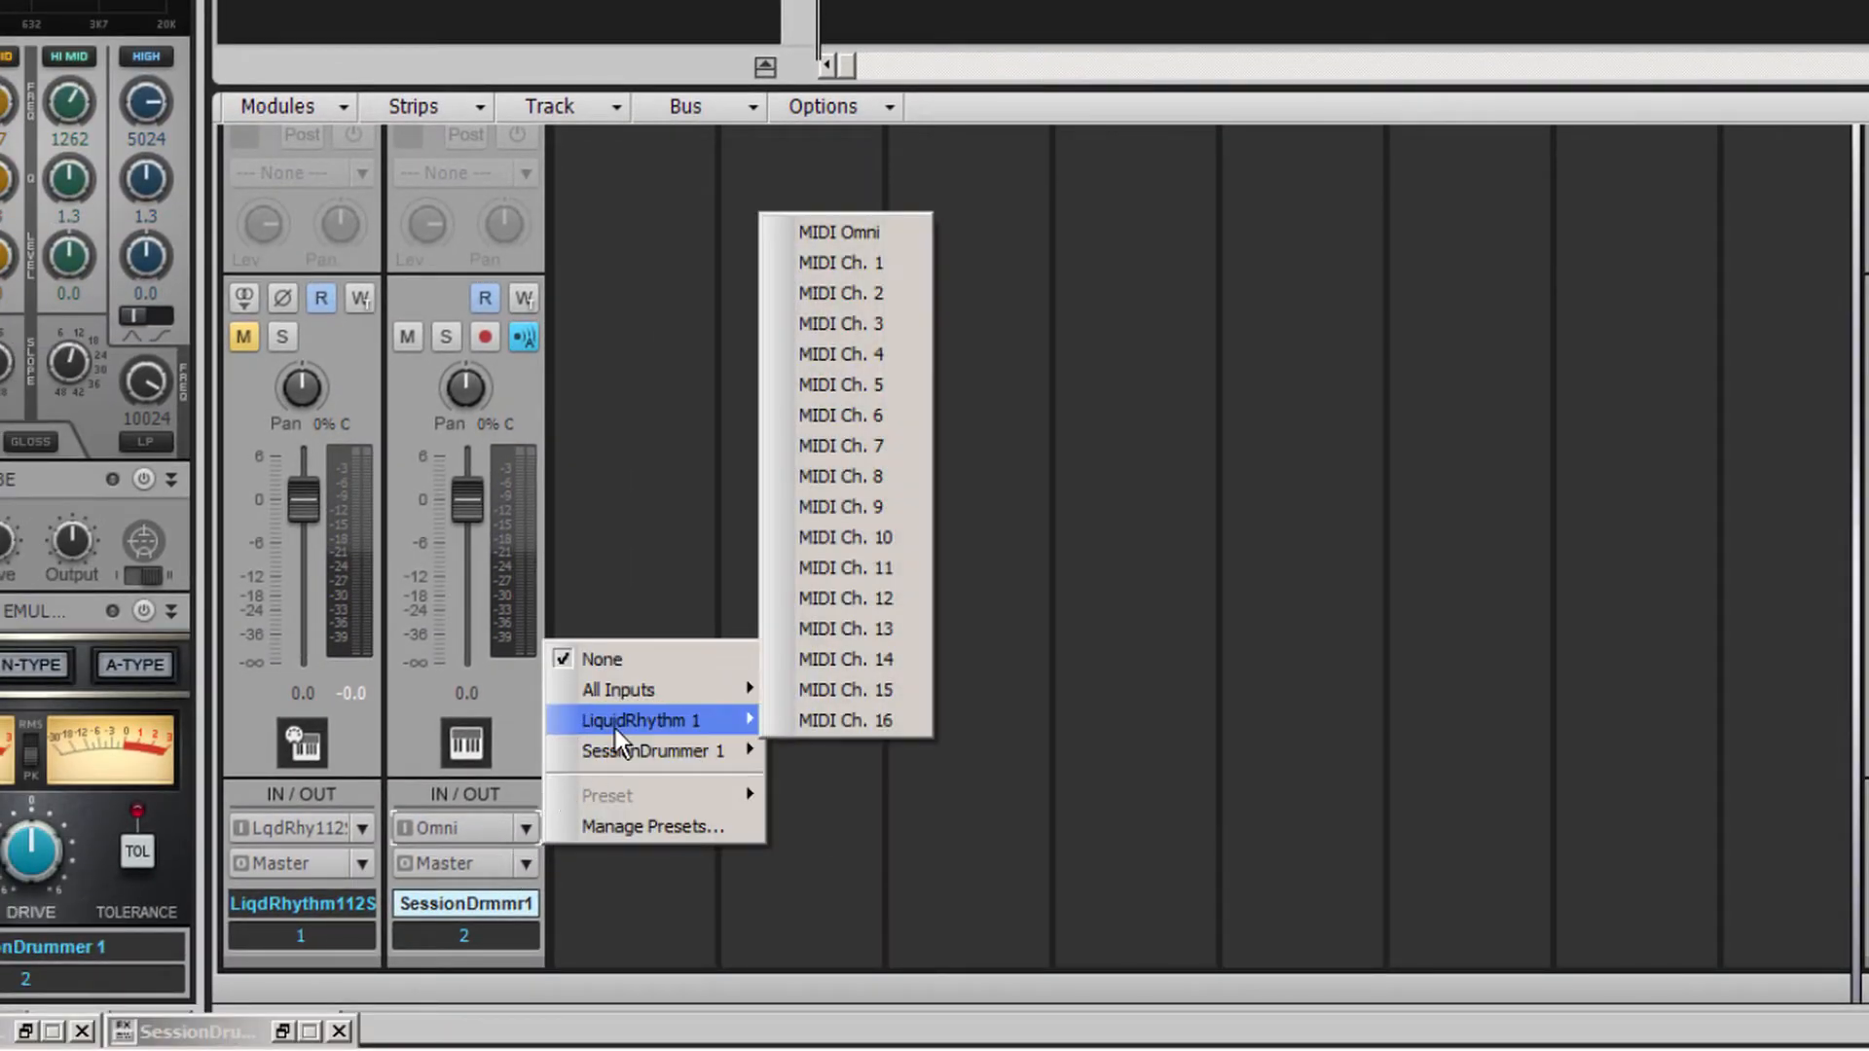
pyautogui.click(849, 541)
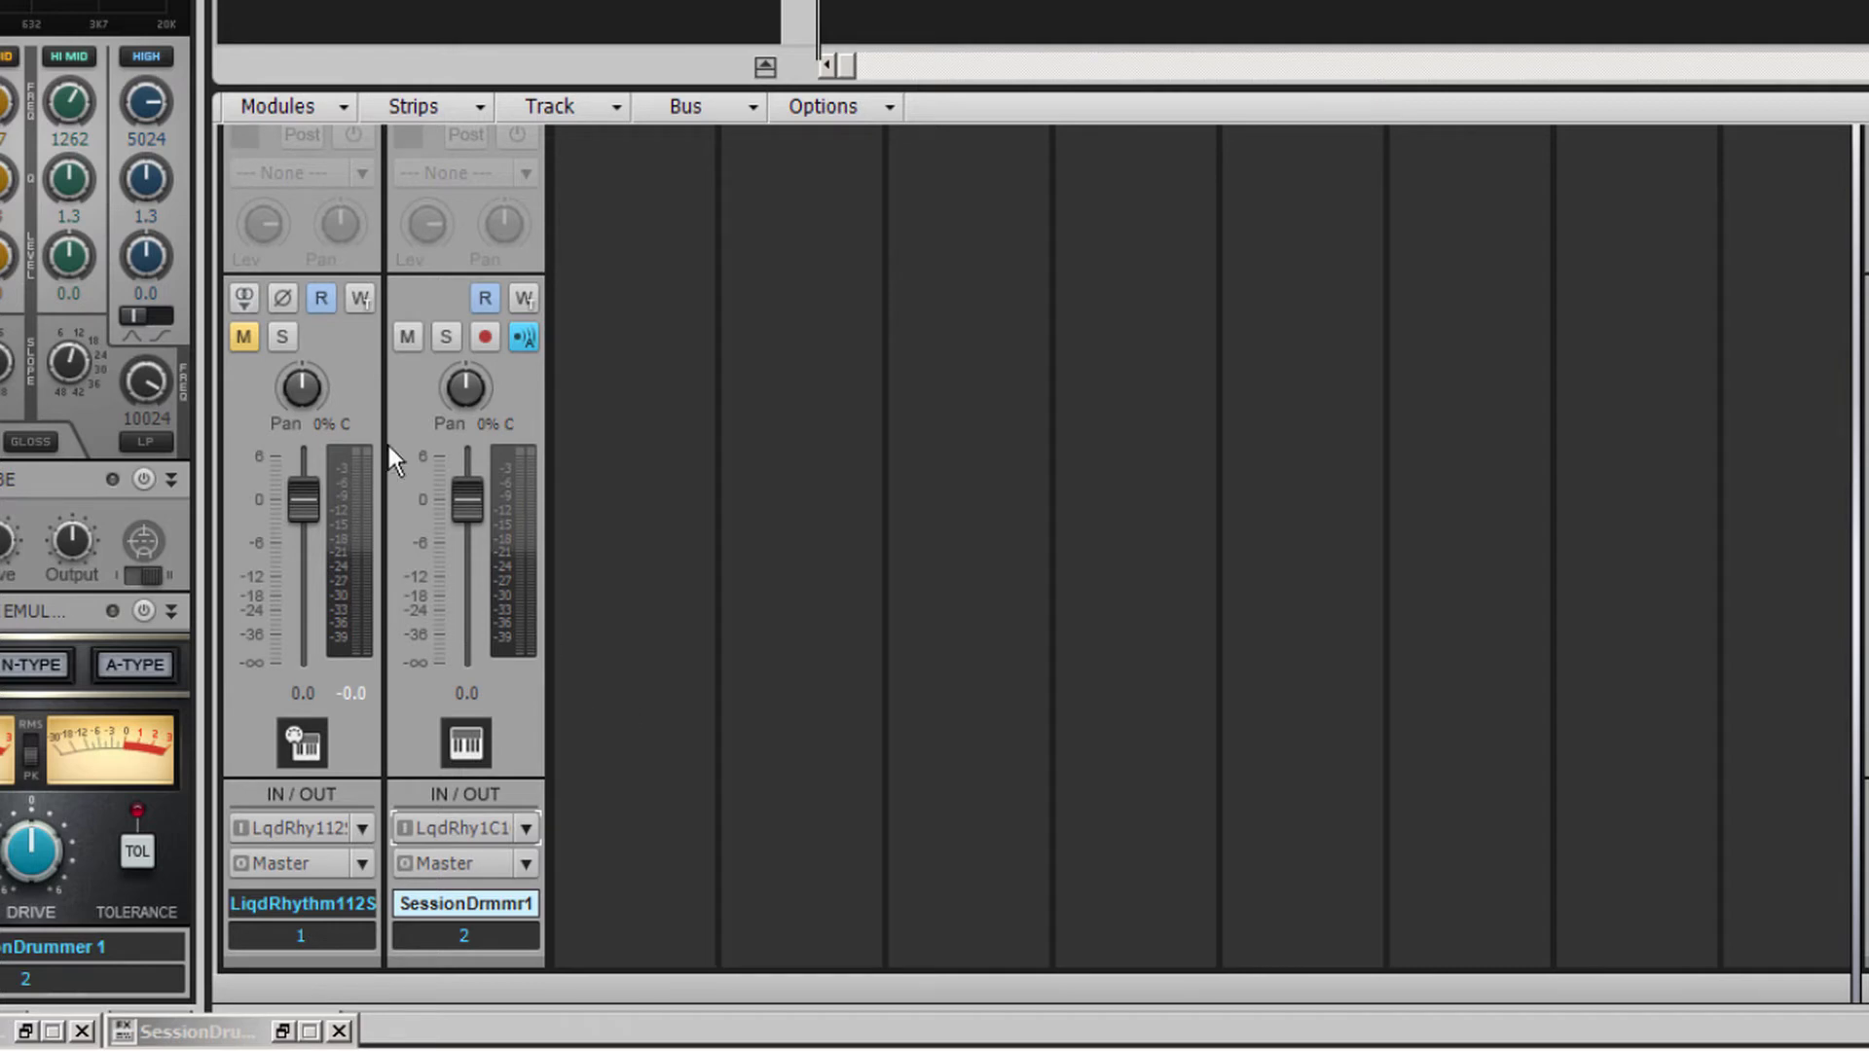
# Step: Unmute the LiquidRhythm track, mute SessionDrummer, and play the project to audition Liquid Rhythm's own sound, checking its window
pyautogui.click(243, 337)
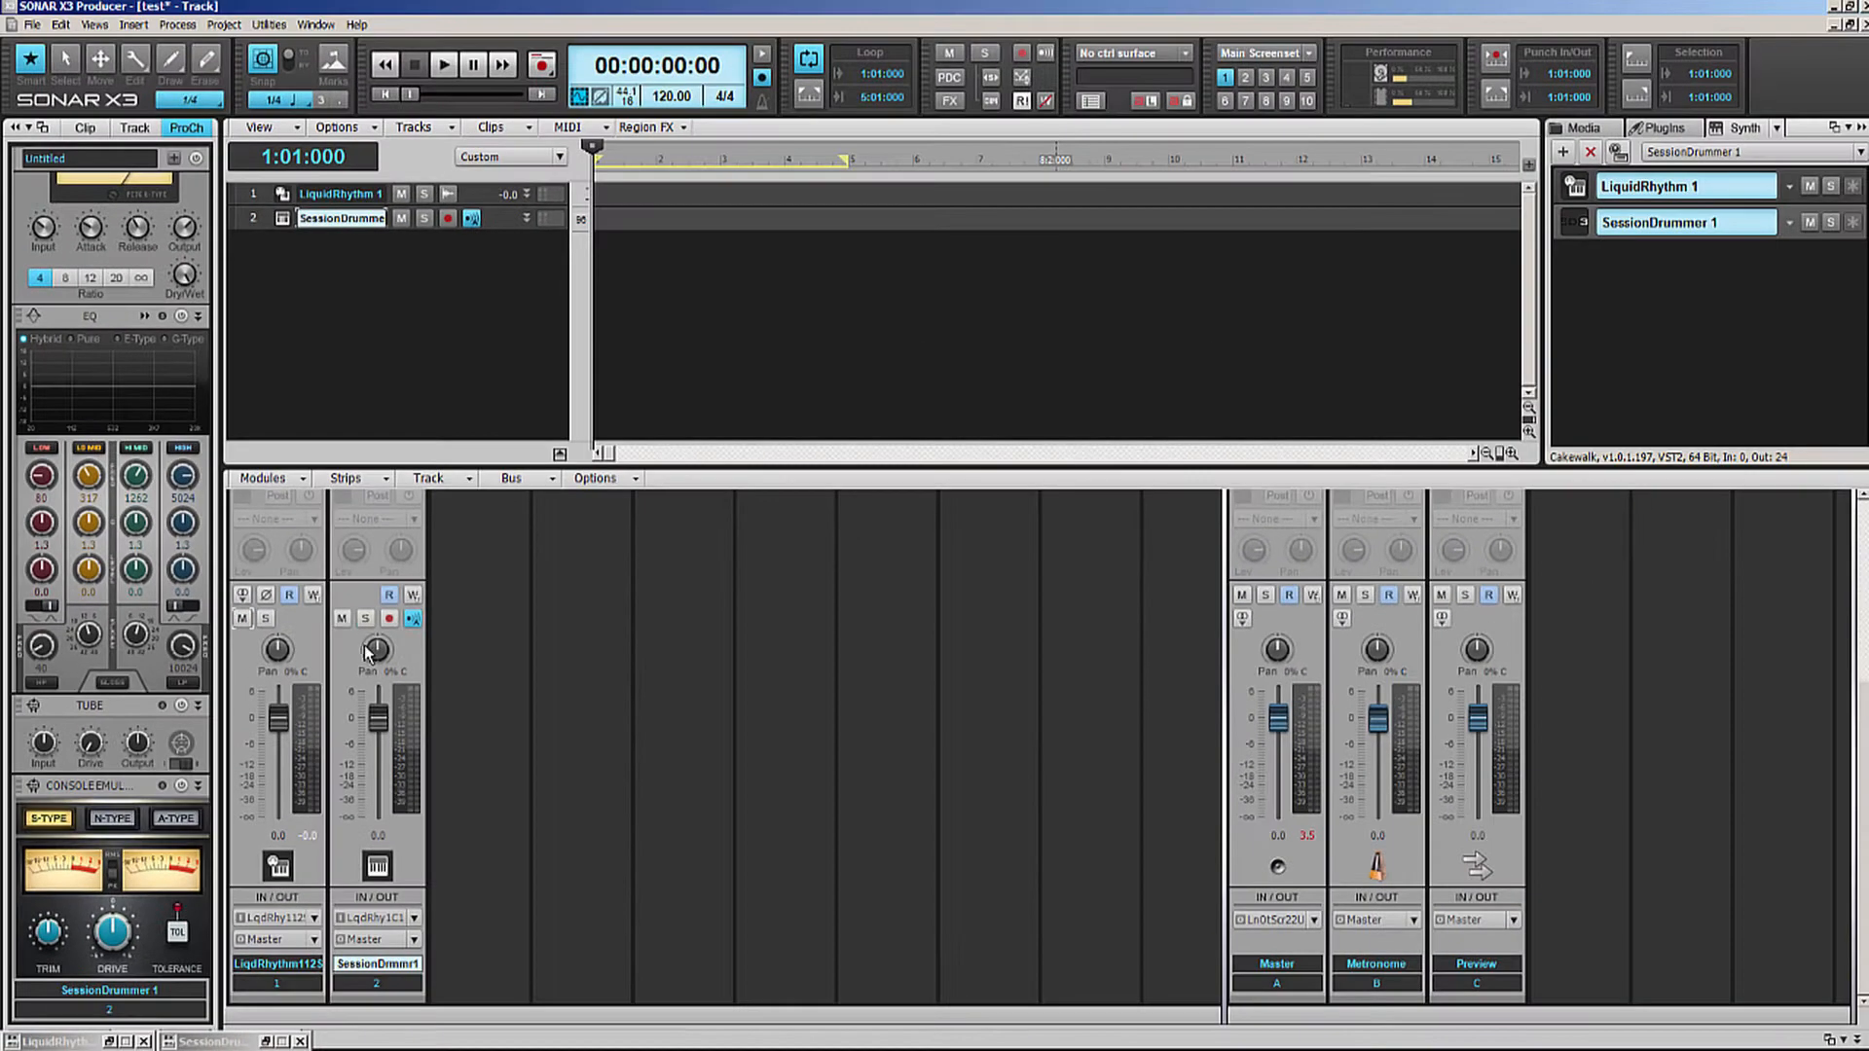
pyautogui.click(407, 337)
pyautogui.press('space')
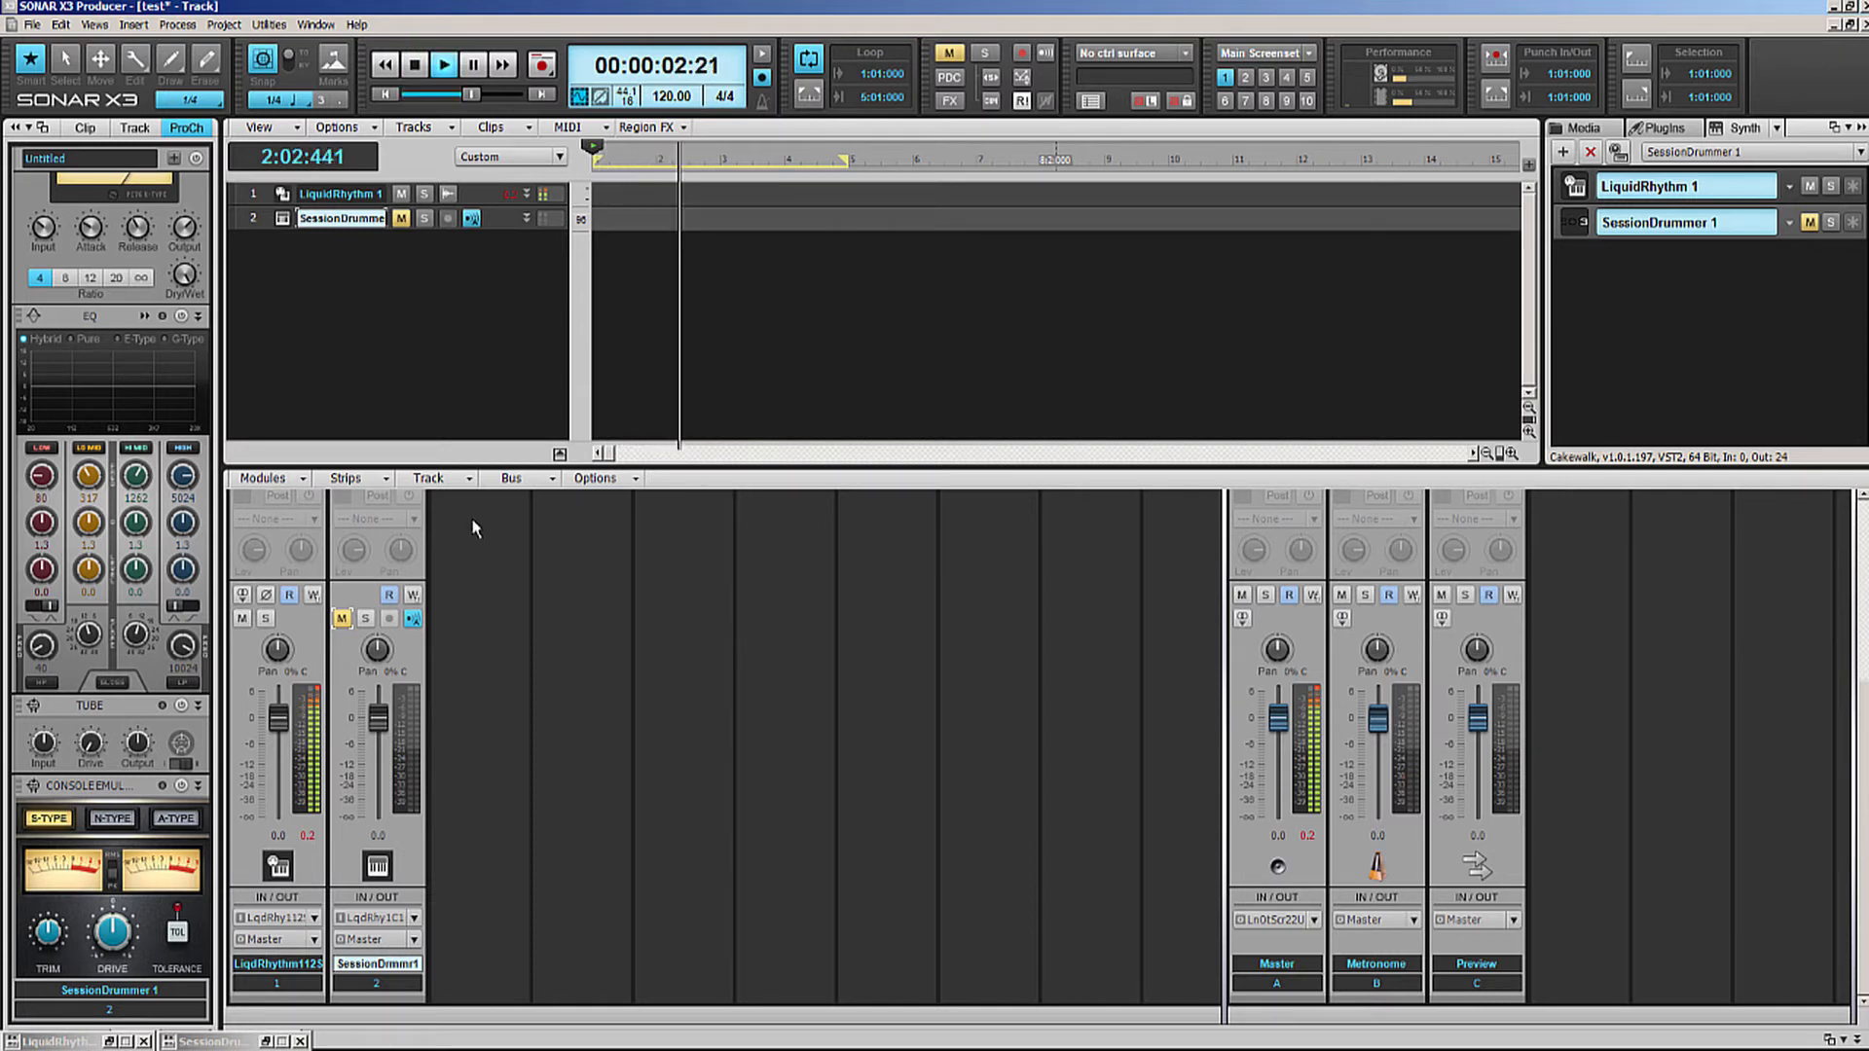
pyautogui.hotkey('alt', 'Tab')
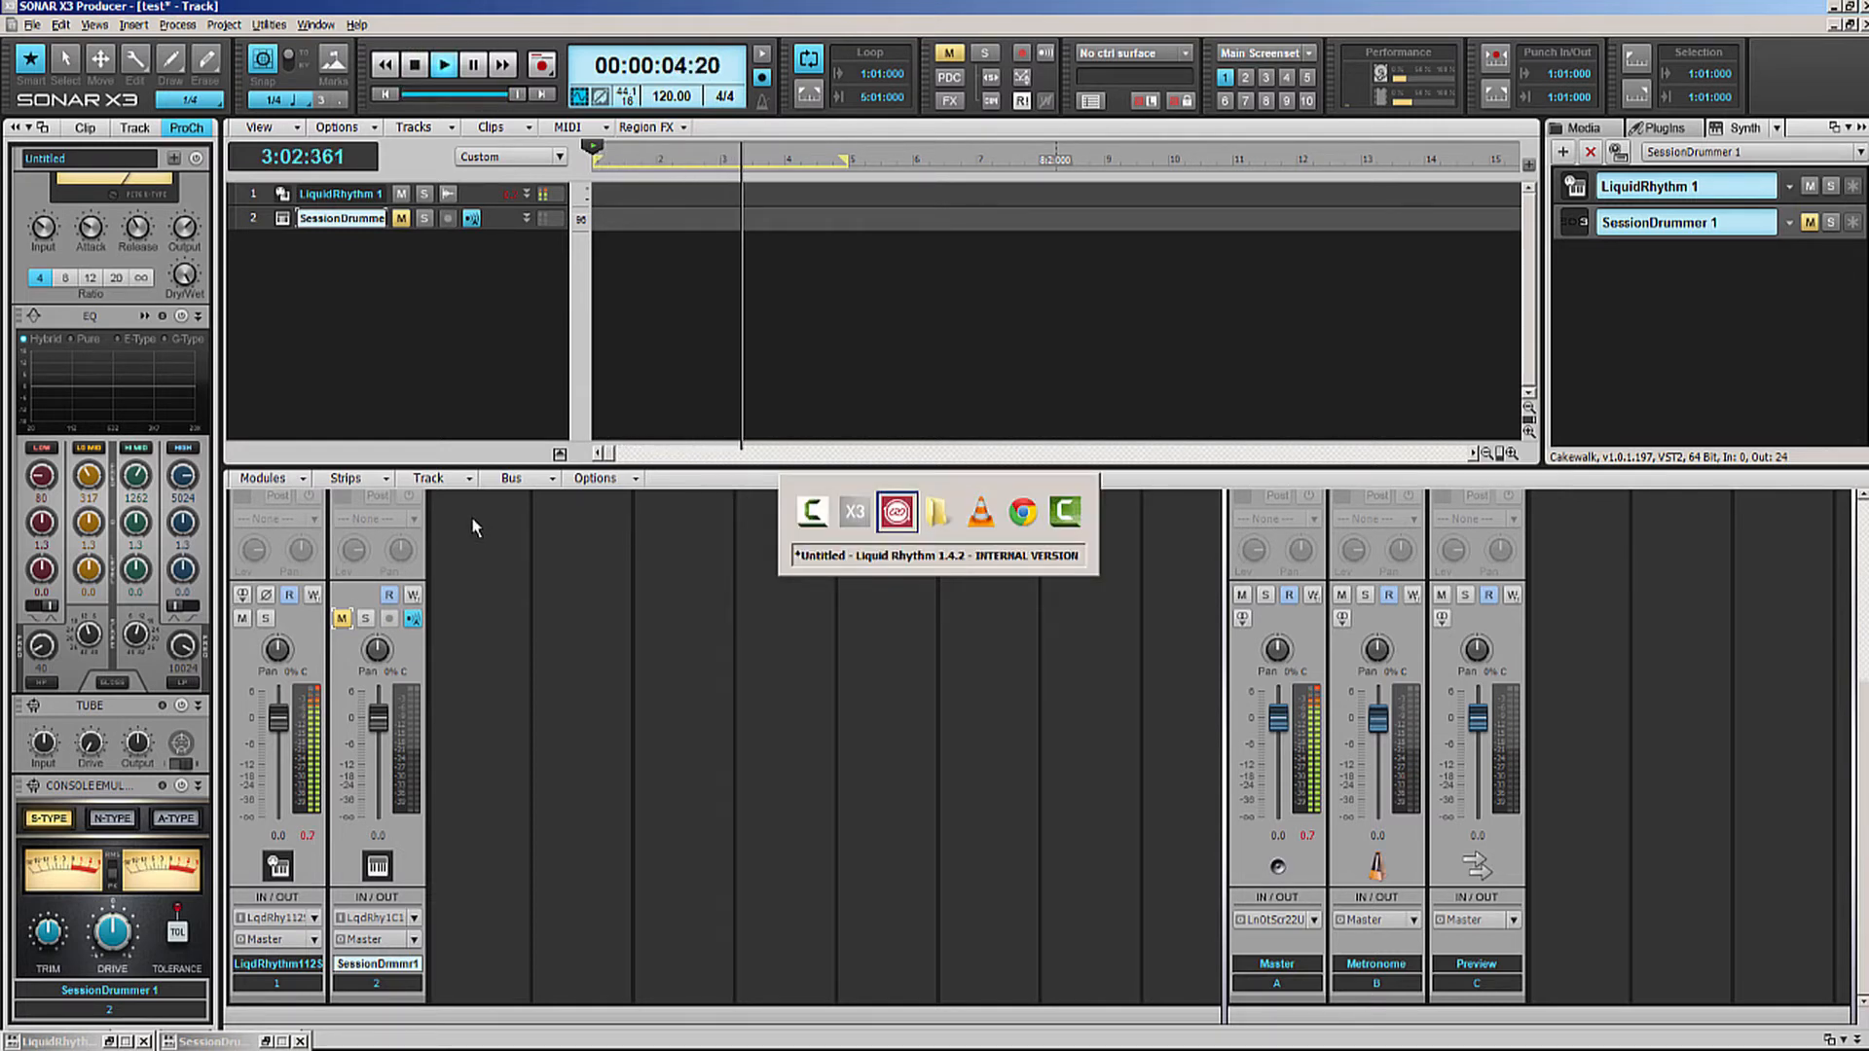
pyautogui.hotkey('alt', 'Tab')
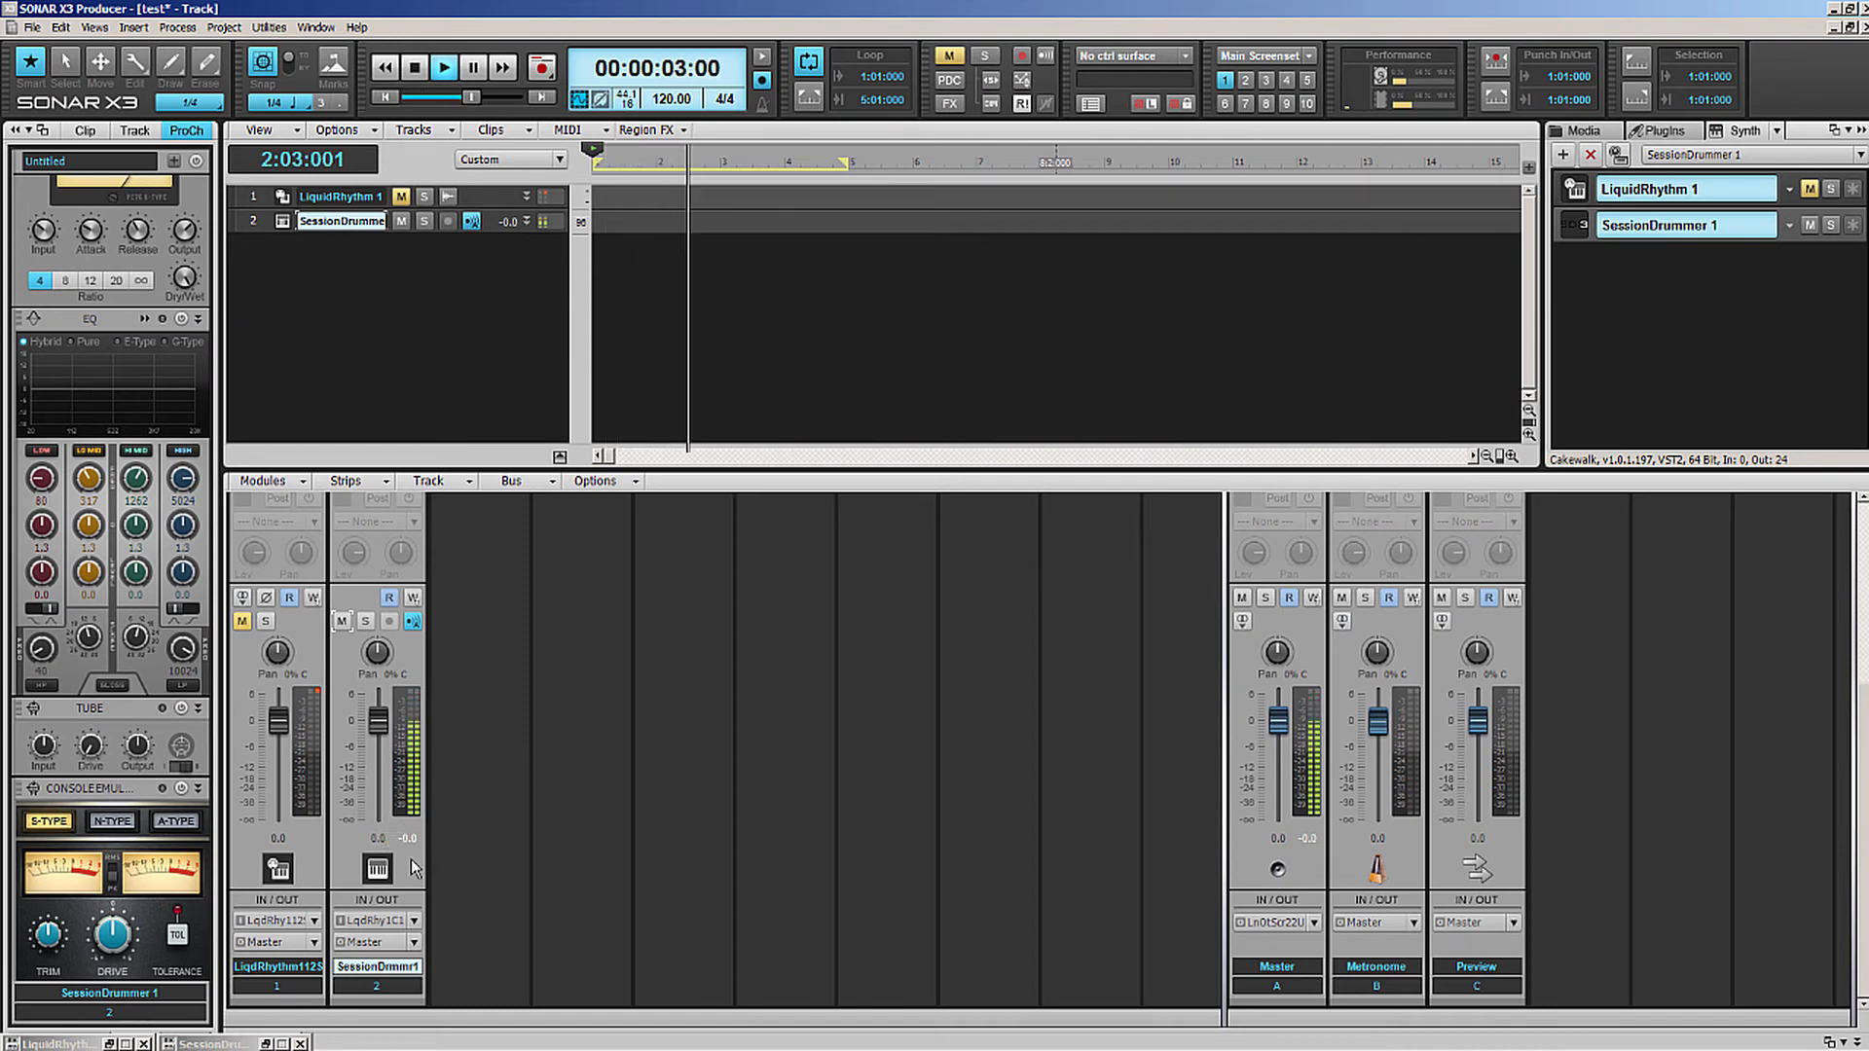
# Step: Open the SessionDrummer interface to view it during playback, stop the project, and close the plug-in window
pyautogui.click(1577, 225)
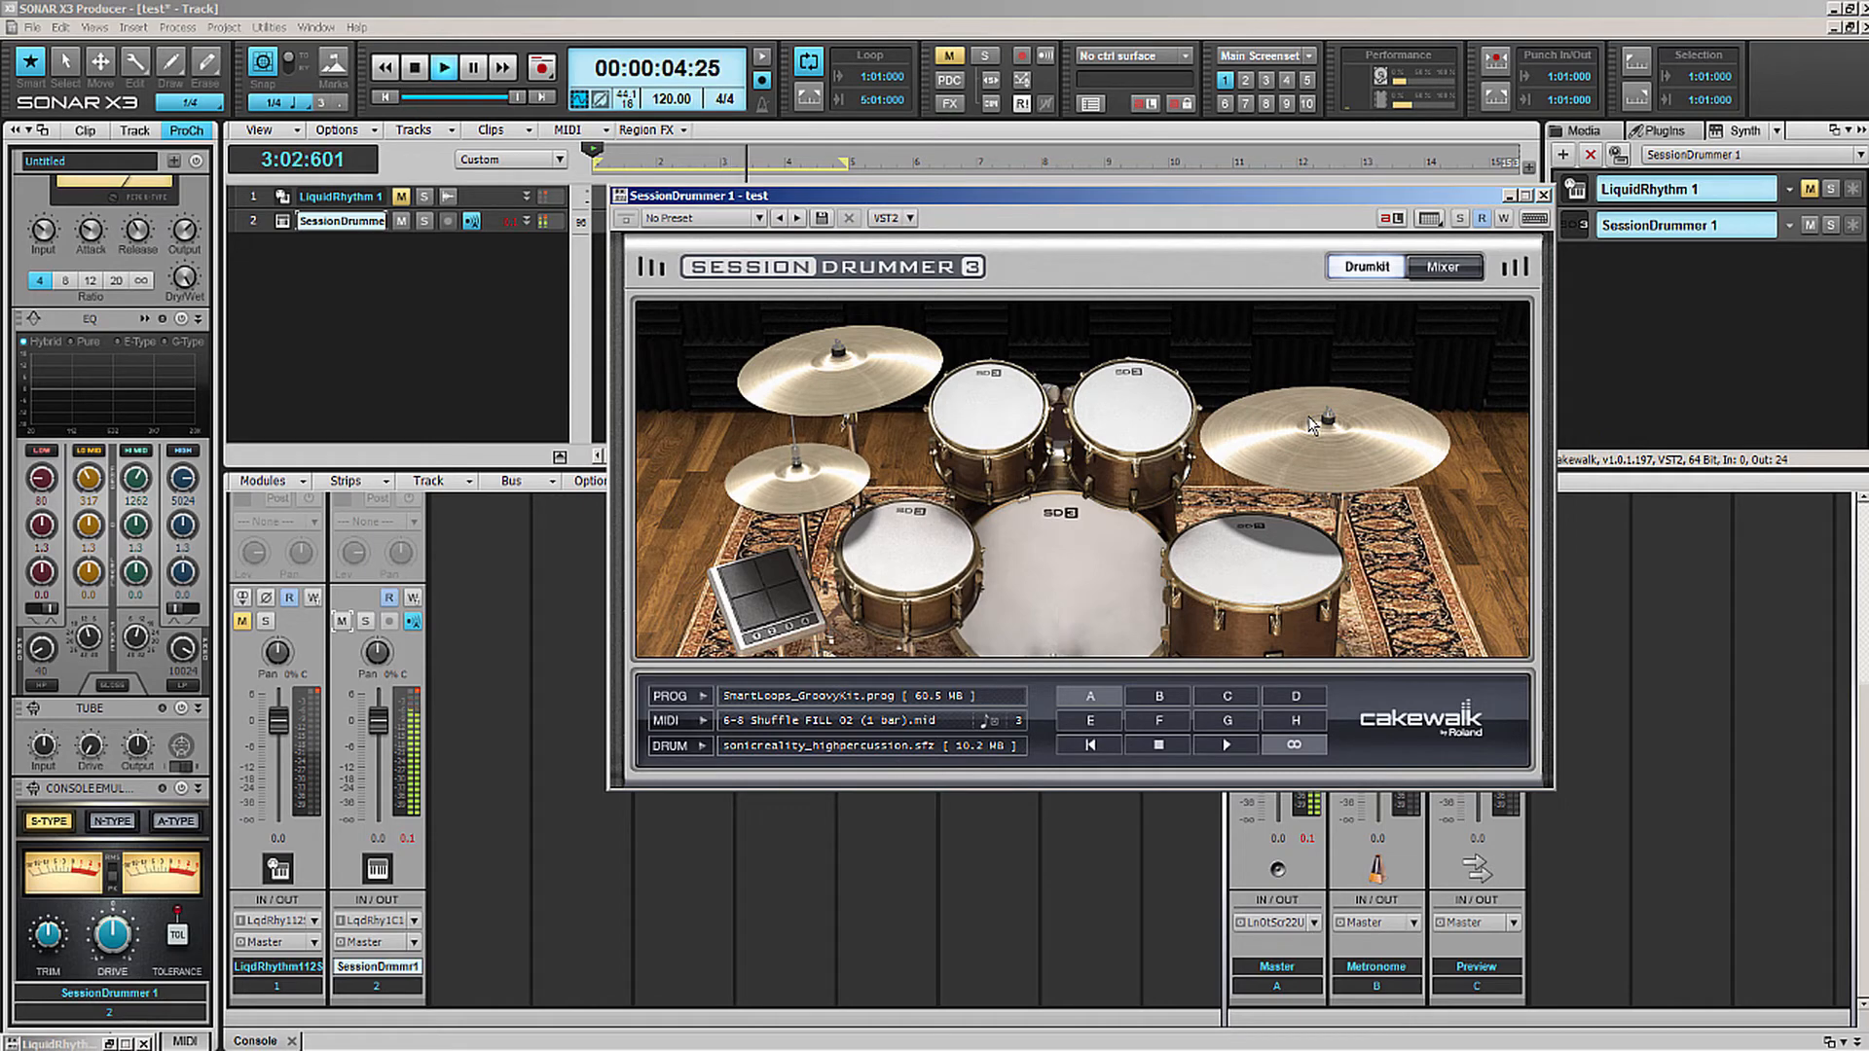
pyautogui.press('space')
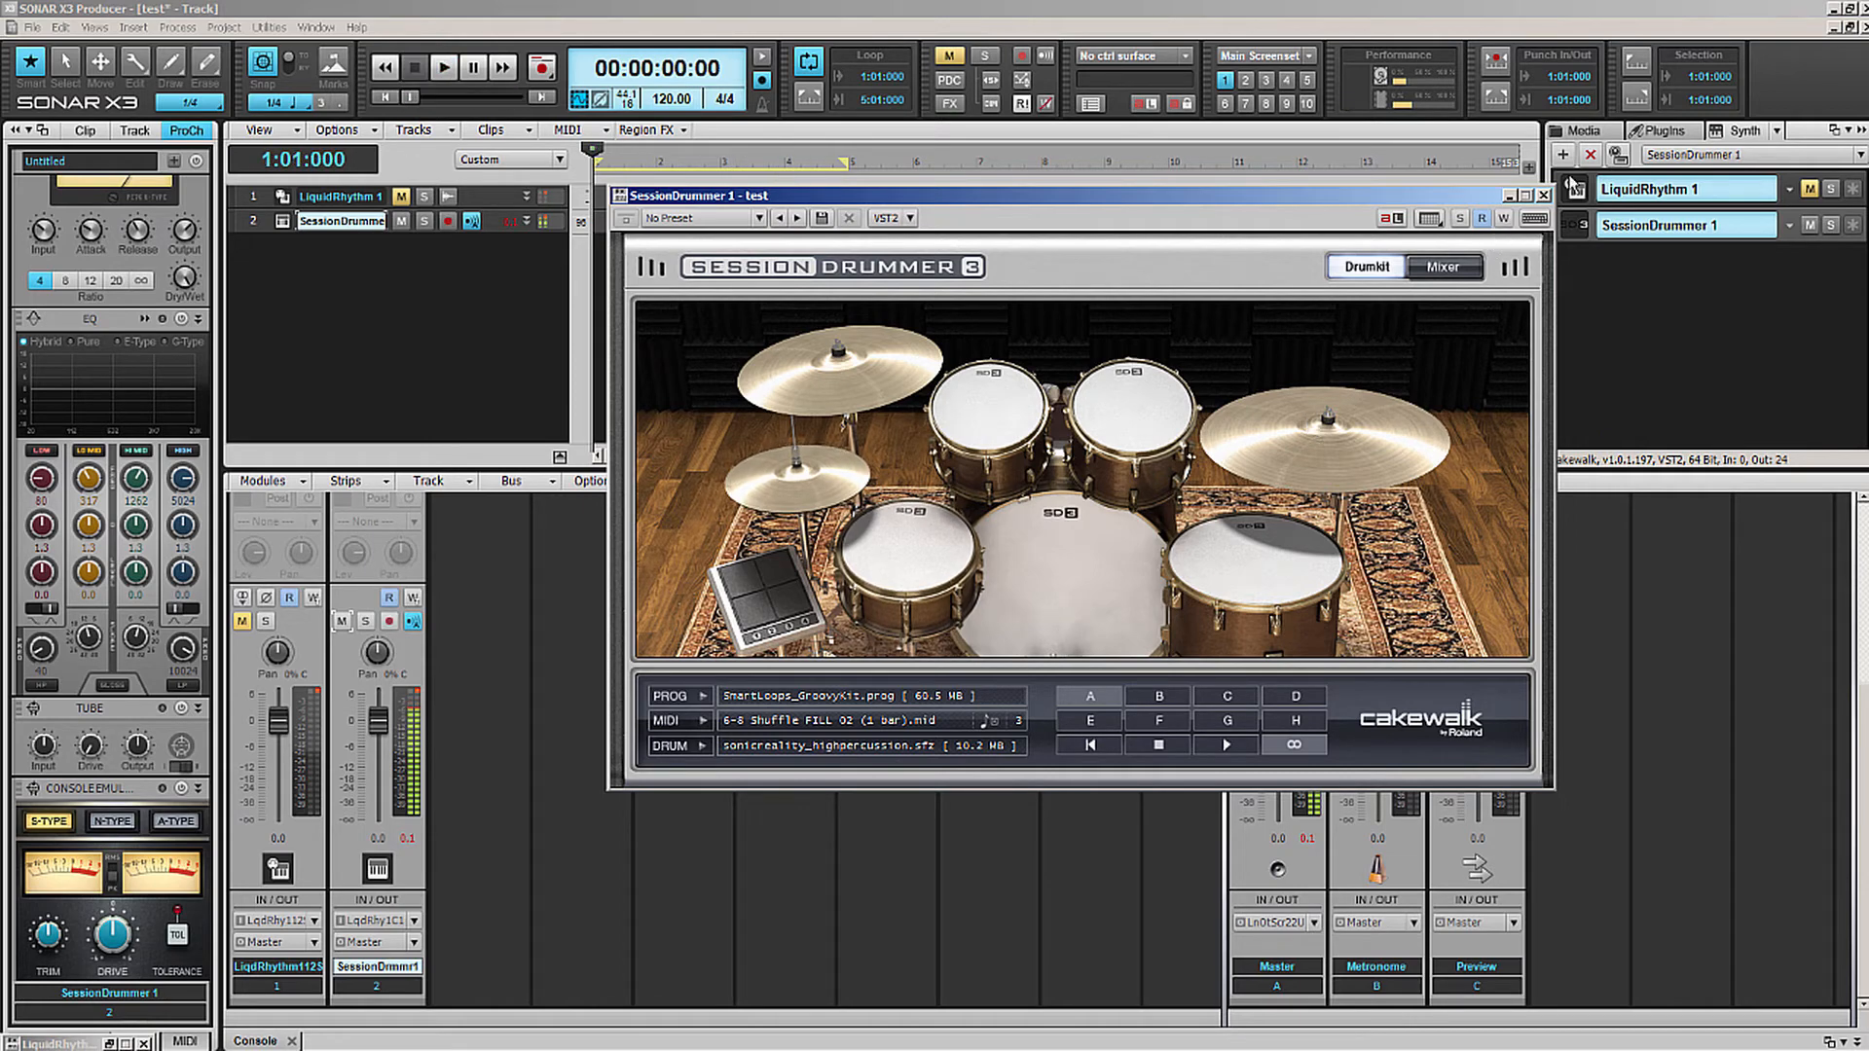
pyautogui.click(1545, 196)
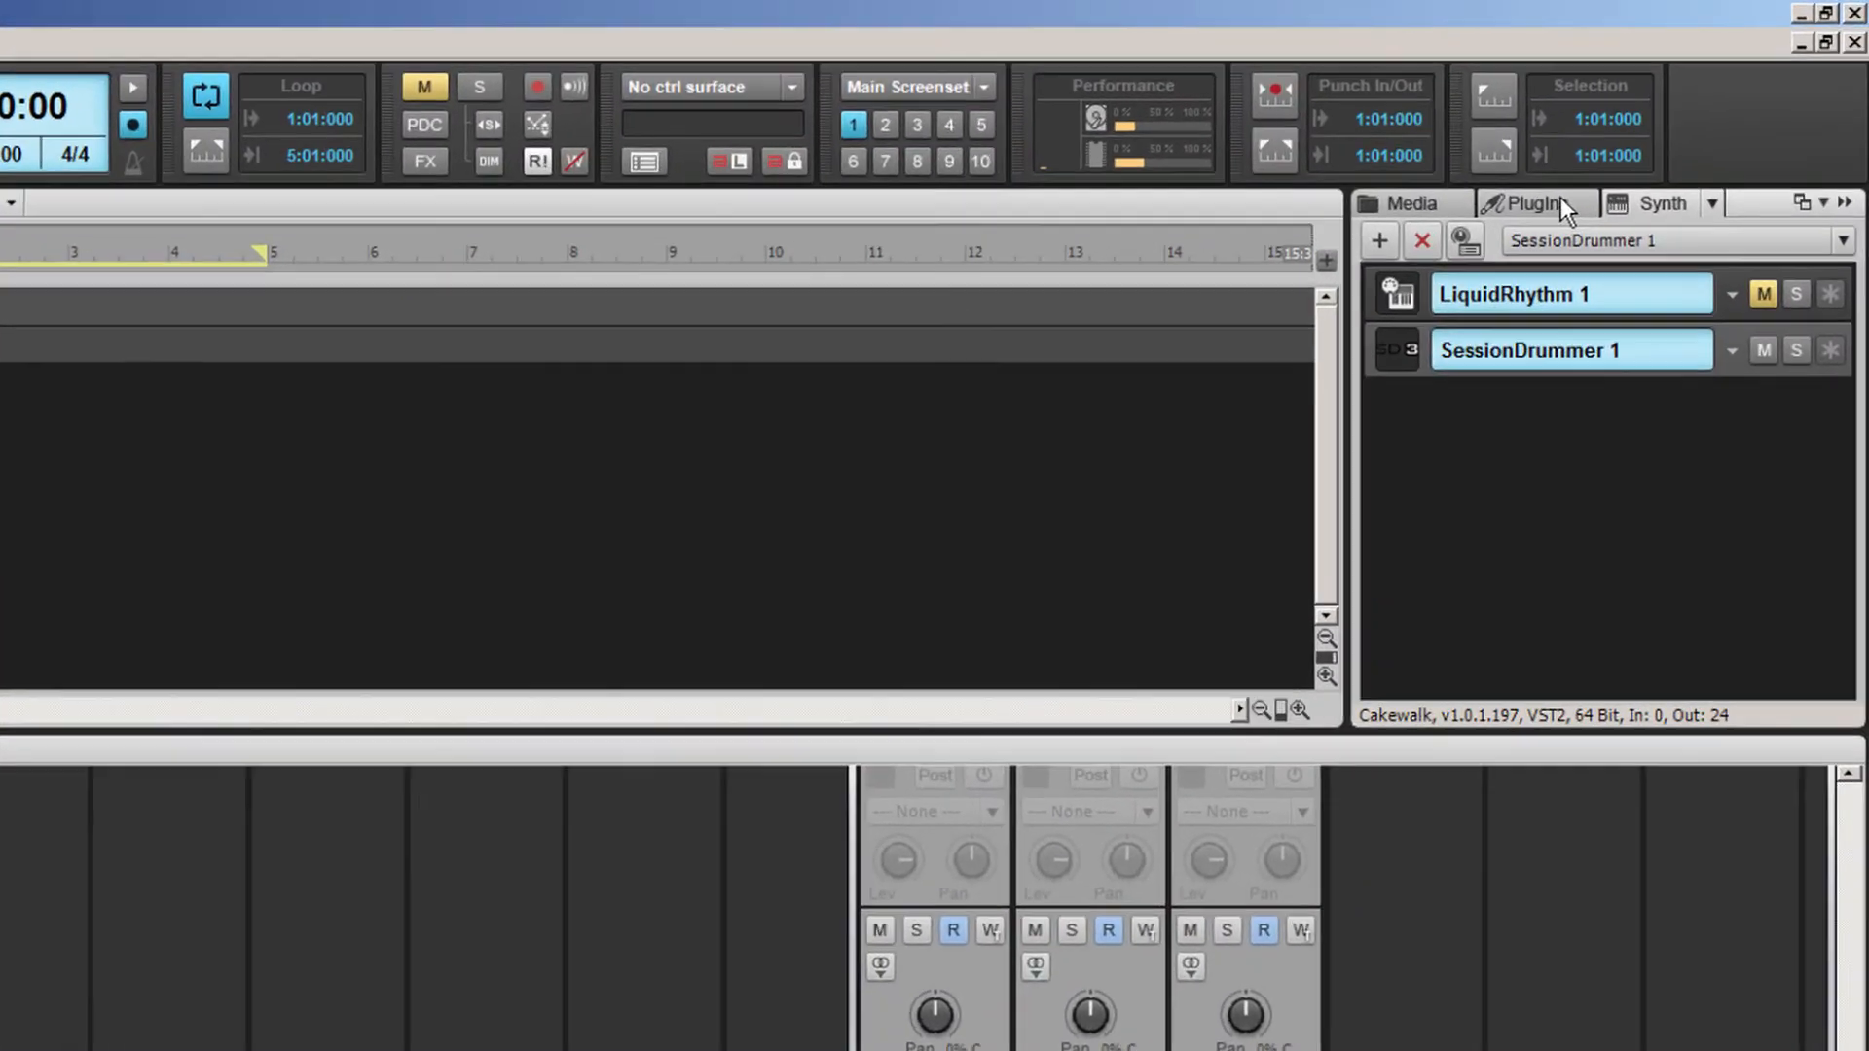
# Step: Insert the TruePianos Cakewalk plug-in into the project as a simple instrument track
pyautogui.click(1659, 130)
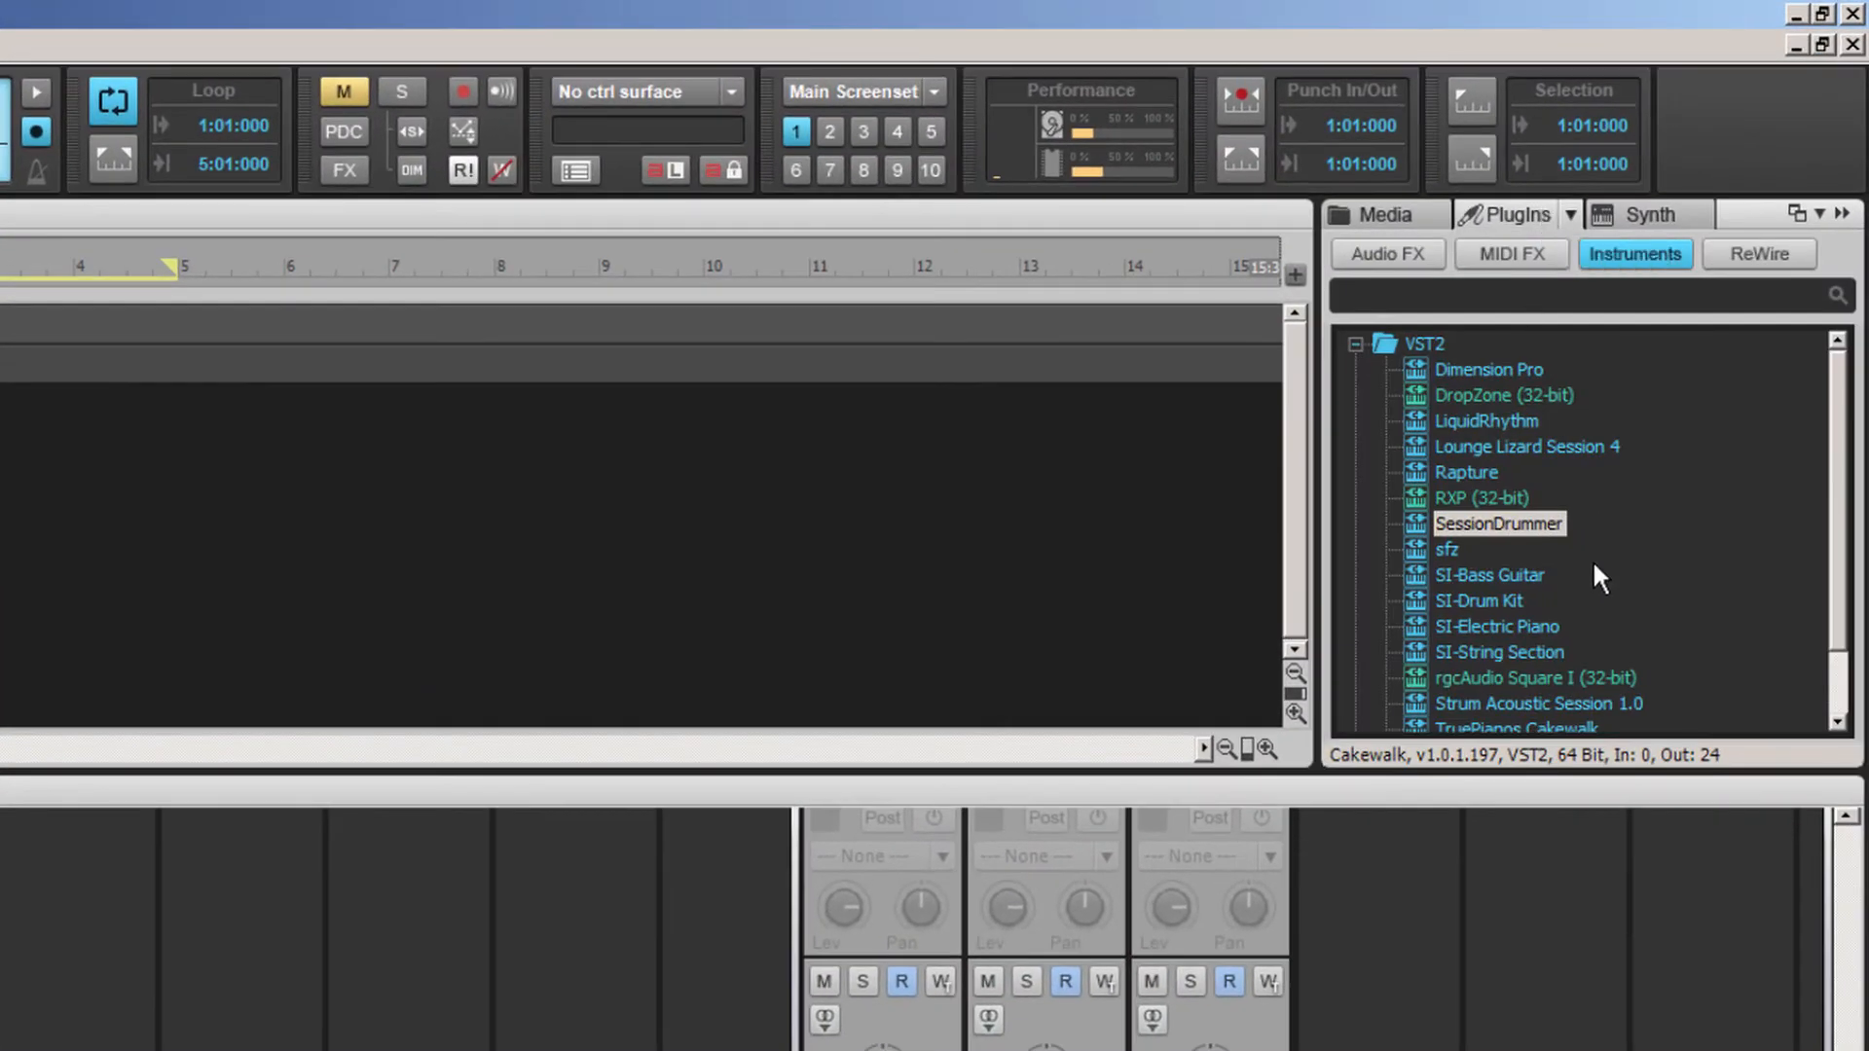
pyautogui.moveTo(1833, 605); pyautogui.dragTo(1838, 646)
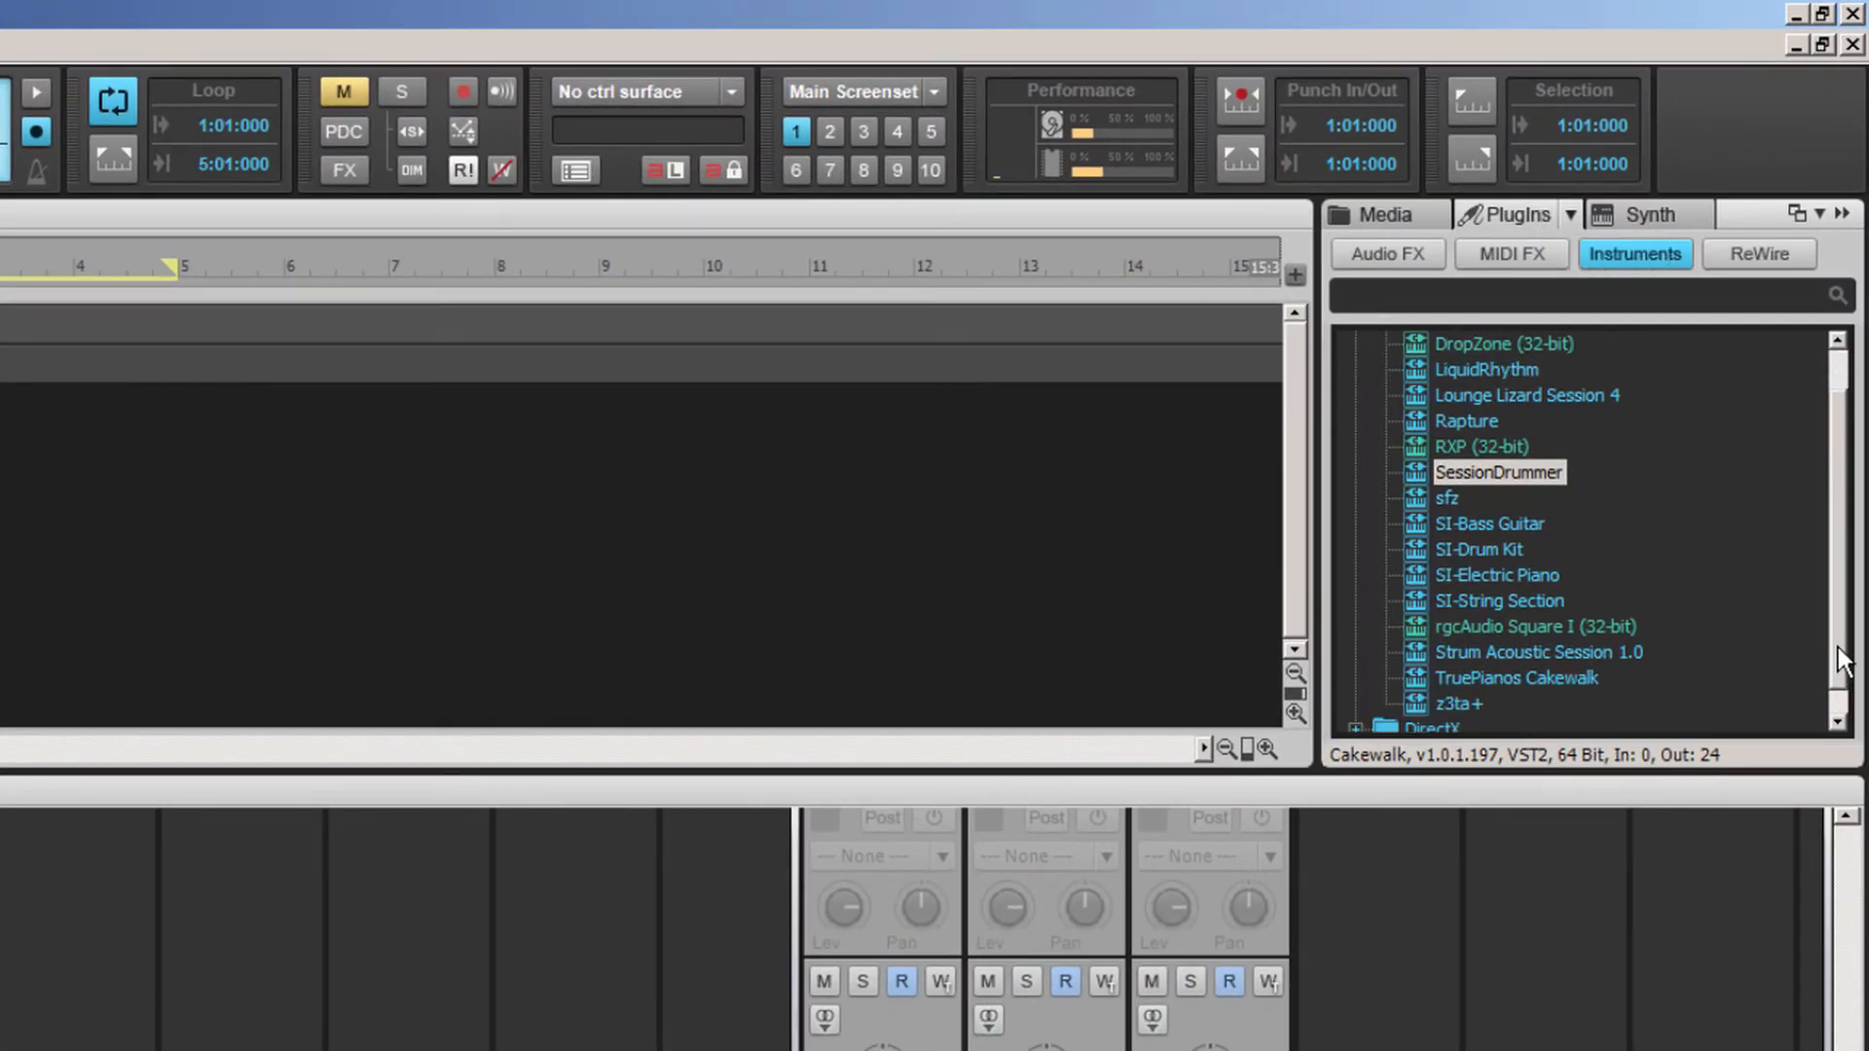
pyautogui.moveTo(1579, 671); pyautogui.dragTo(176, 515)
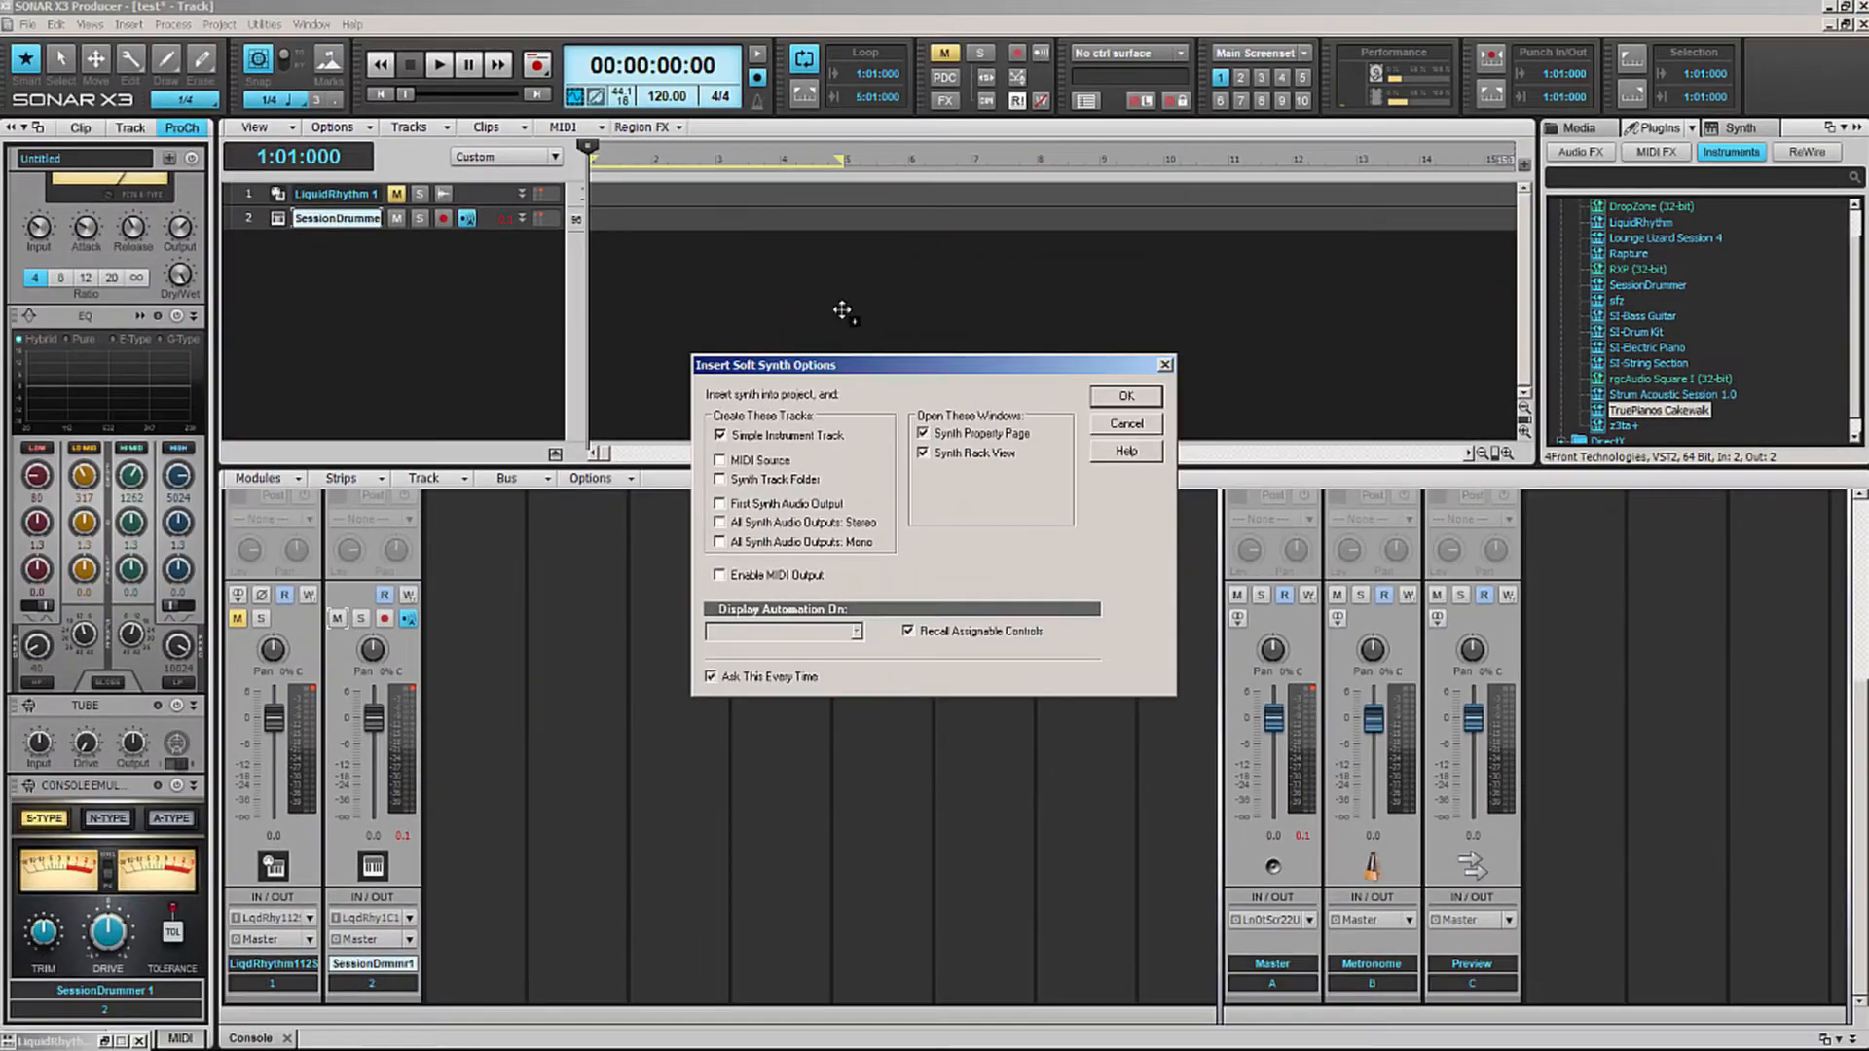
pyautogui.click(1126, 397)
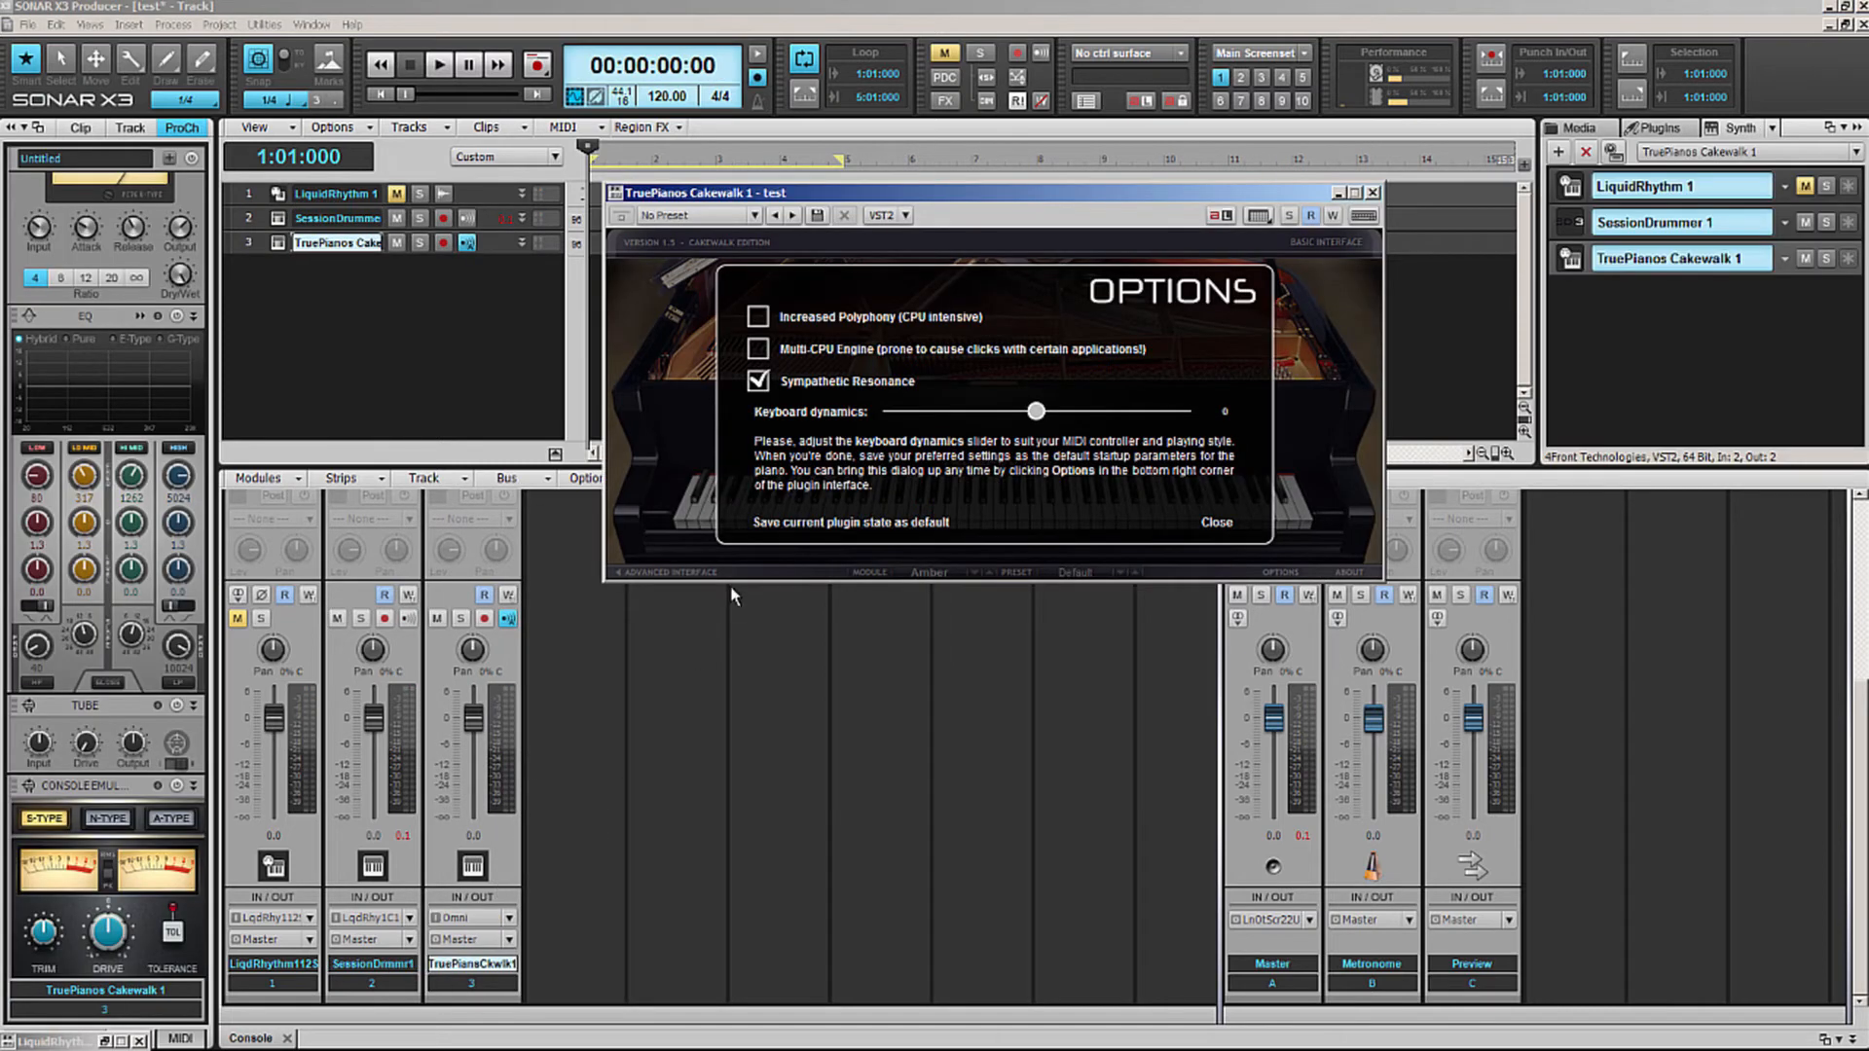
# Step: Dismiss the TruePianos options, set its track's input to LiquidRhythm 1, MIDI Ch. 10, and play the project briefly to audition the piano
pyautogui.click(1215, 523)
pyautogui.click(471, 919)
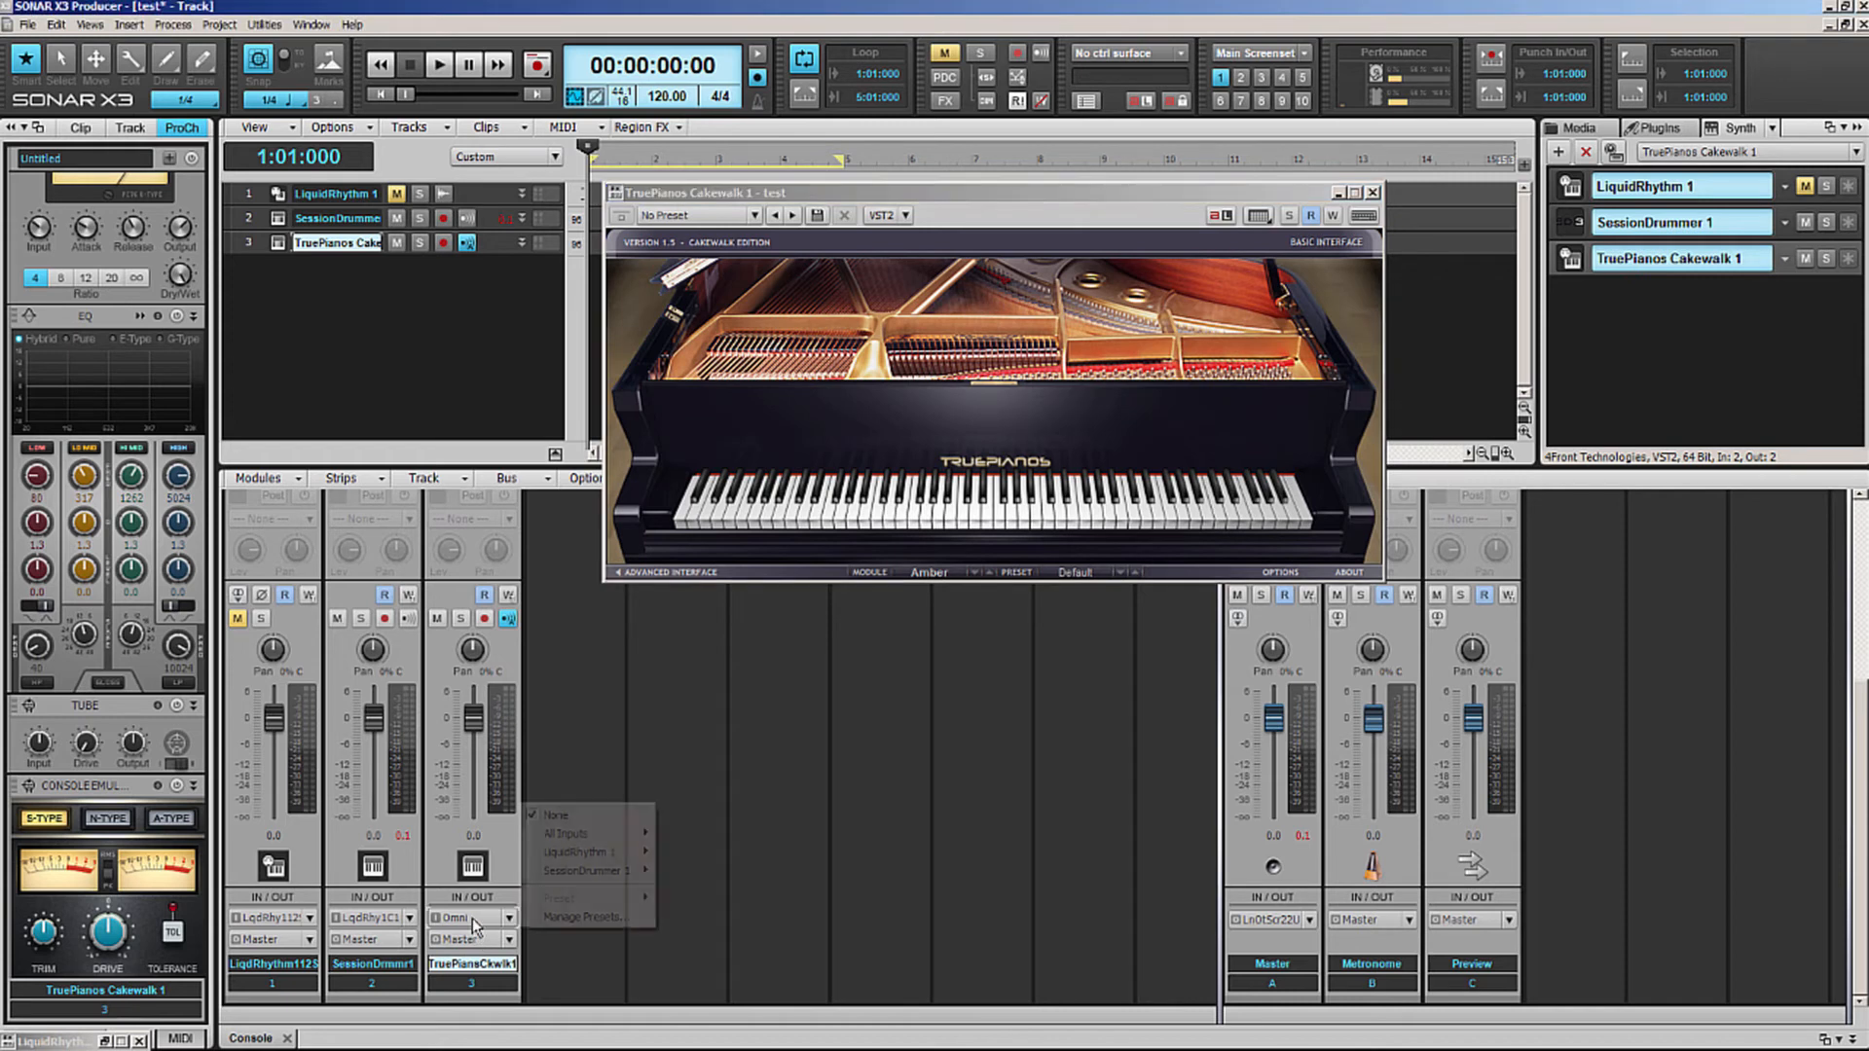
pyautogui.moveTo(623, 851)
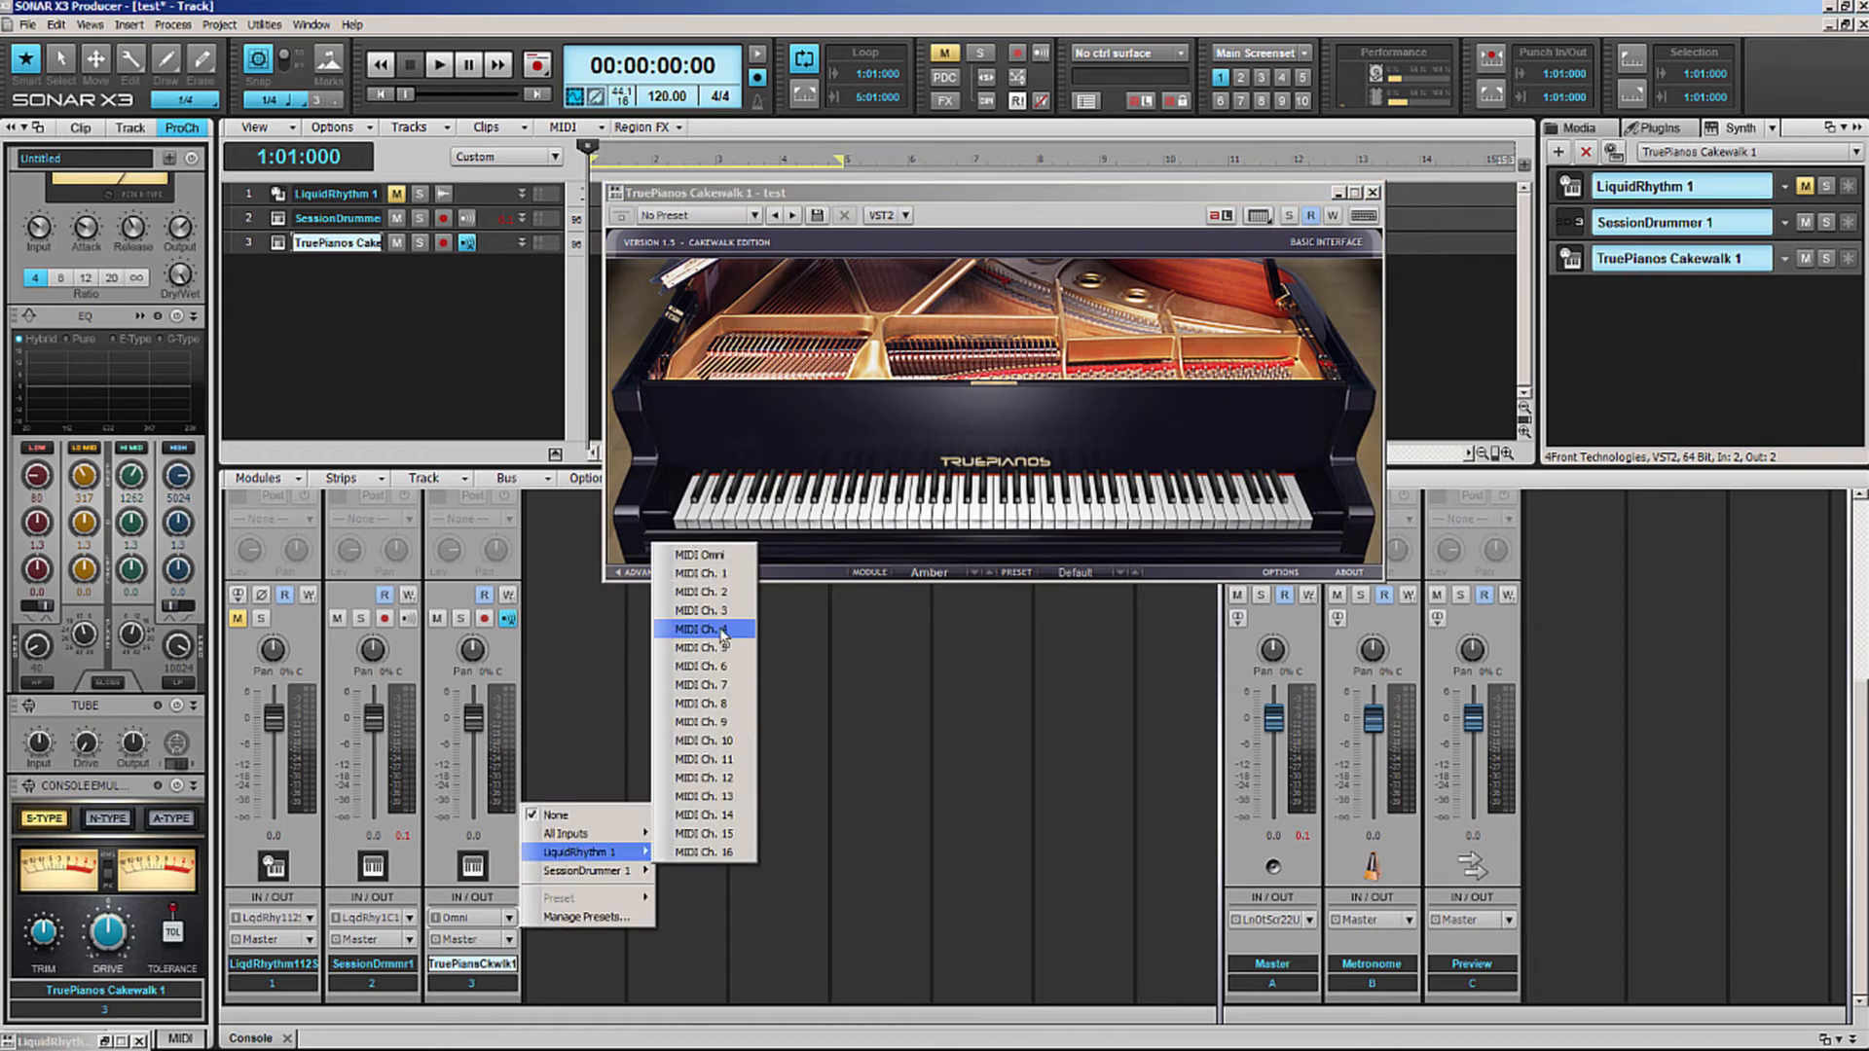
pyautogui.click(707, 741)
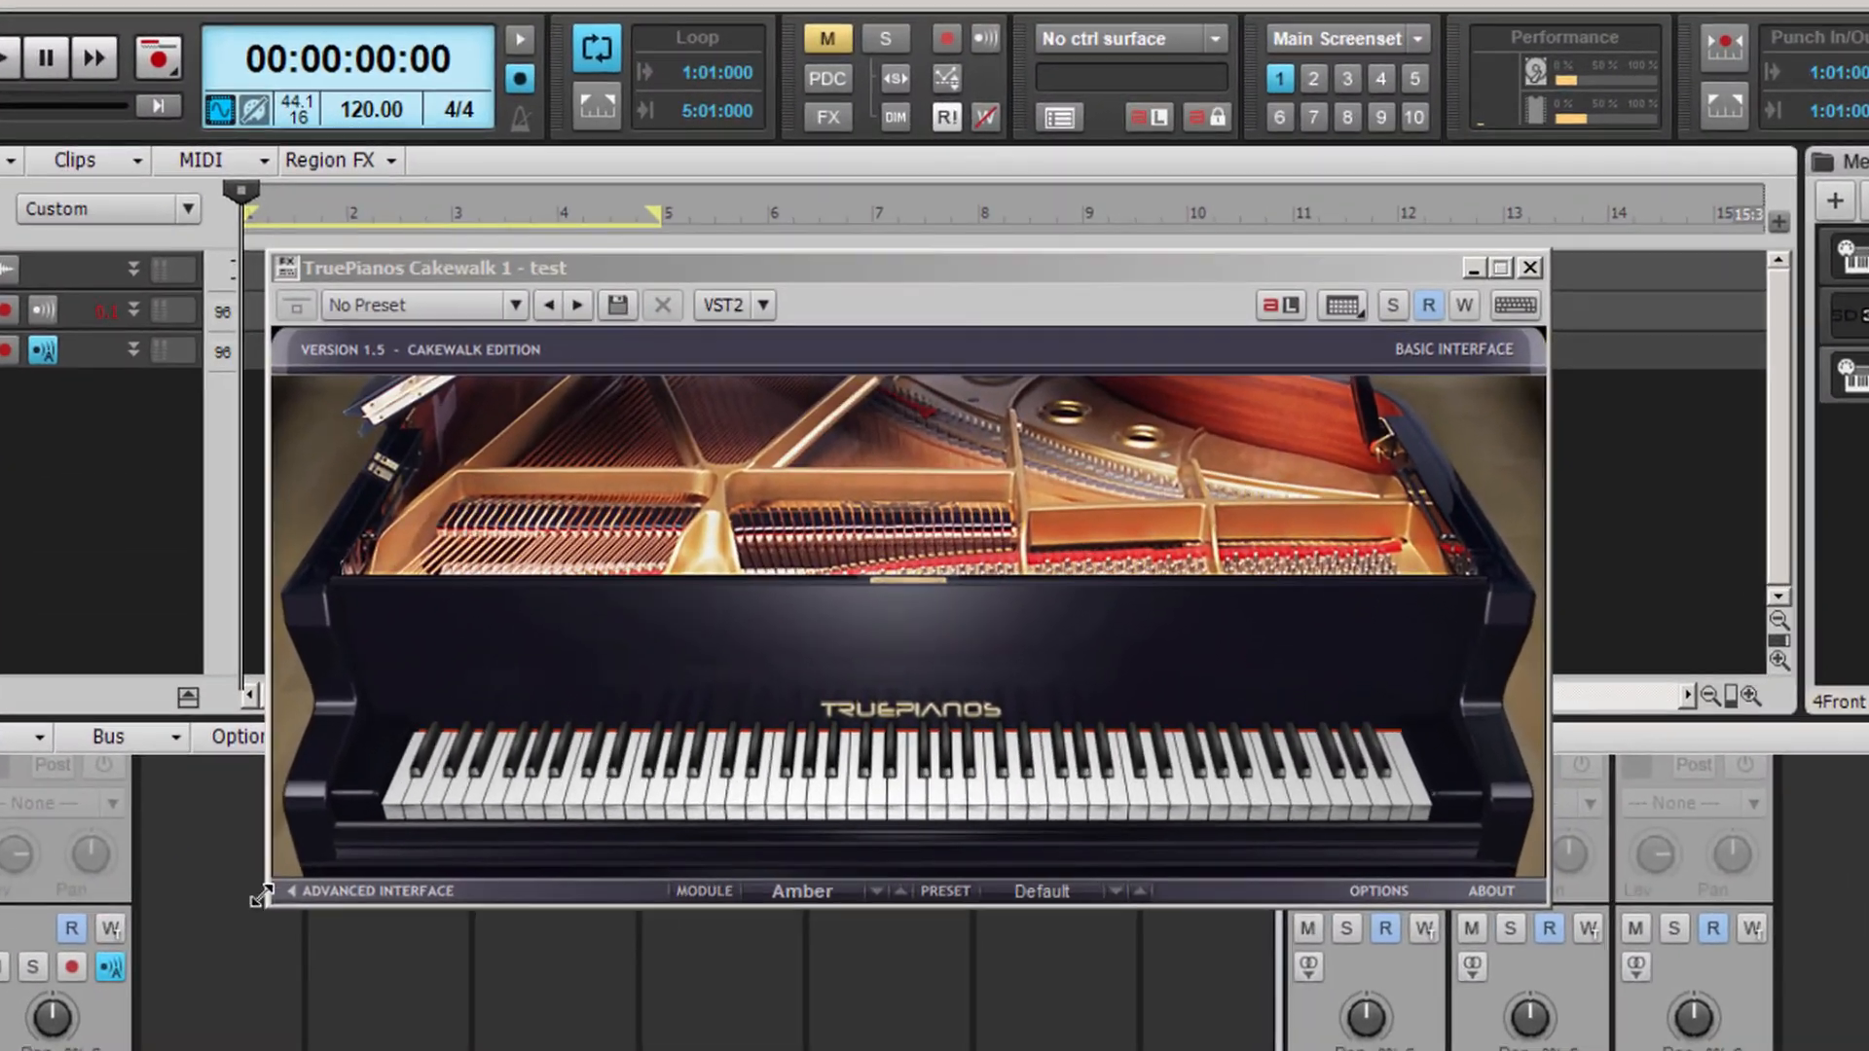
pyautogui.press('space')
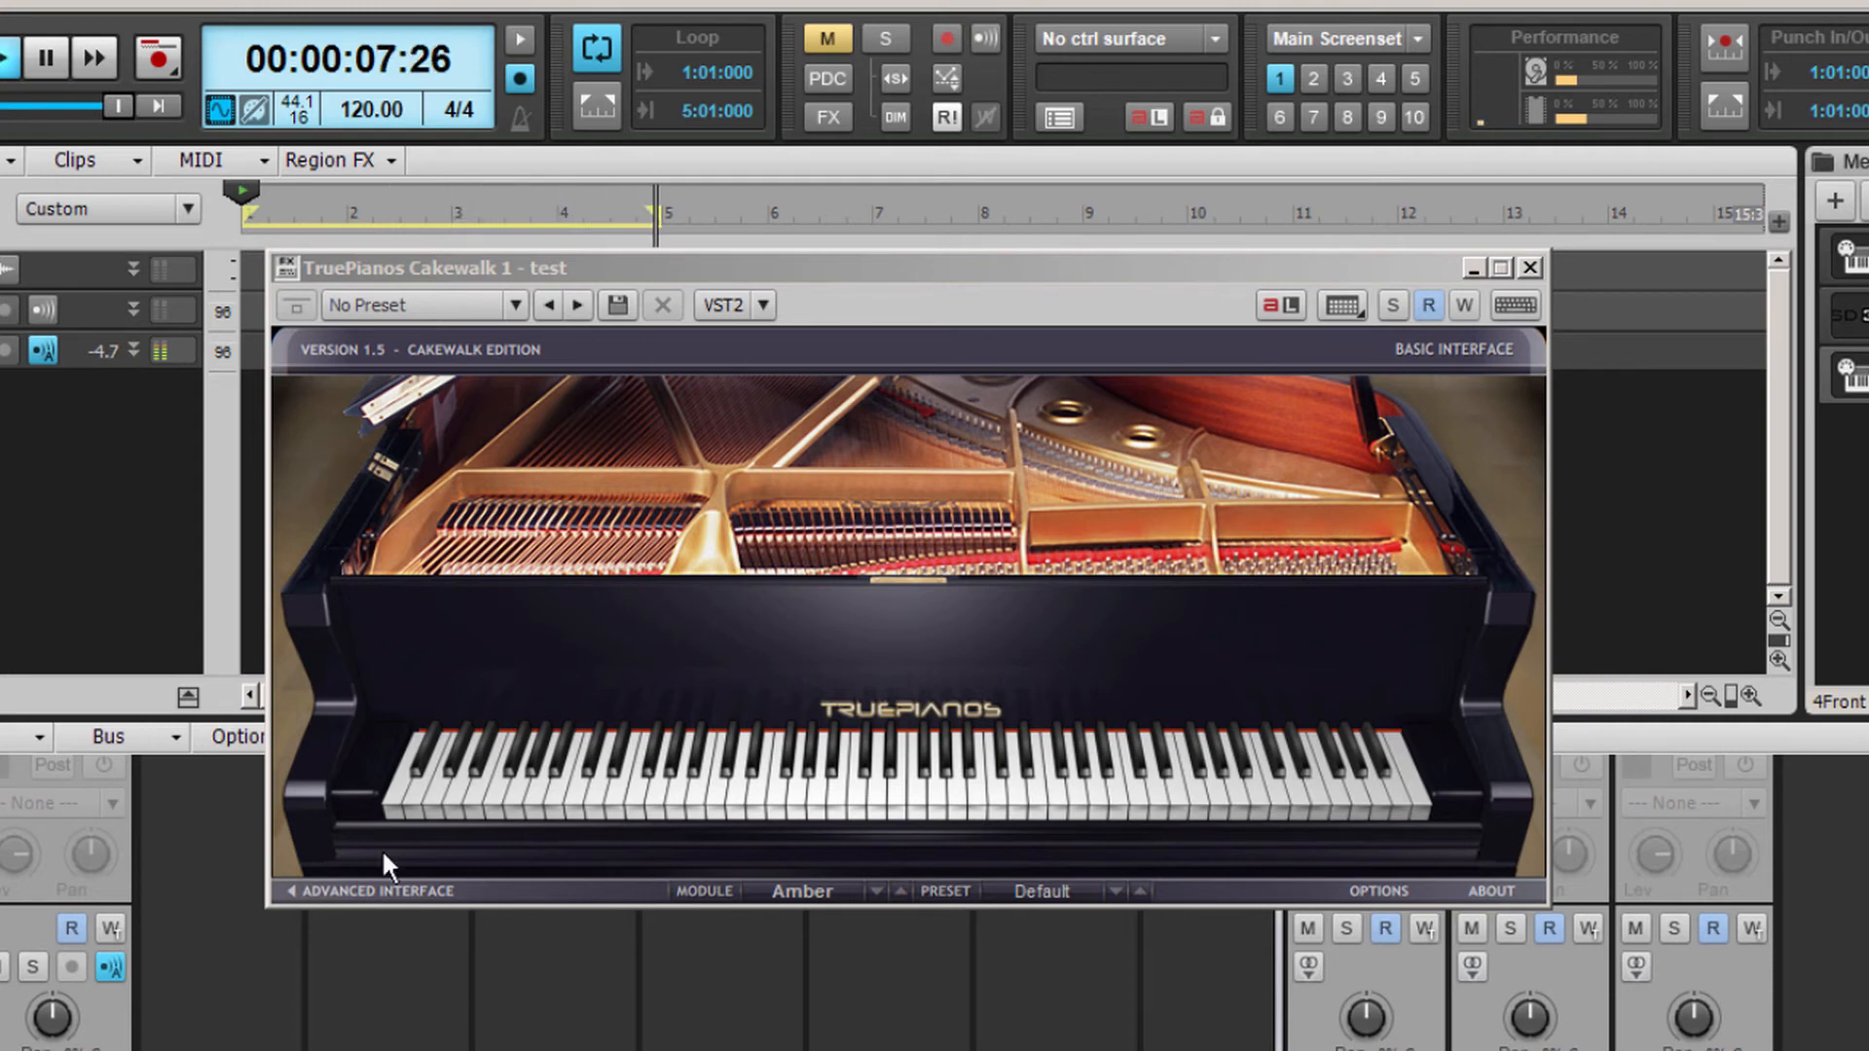
pyautogui.press('space')
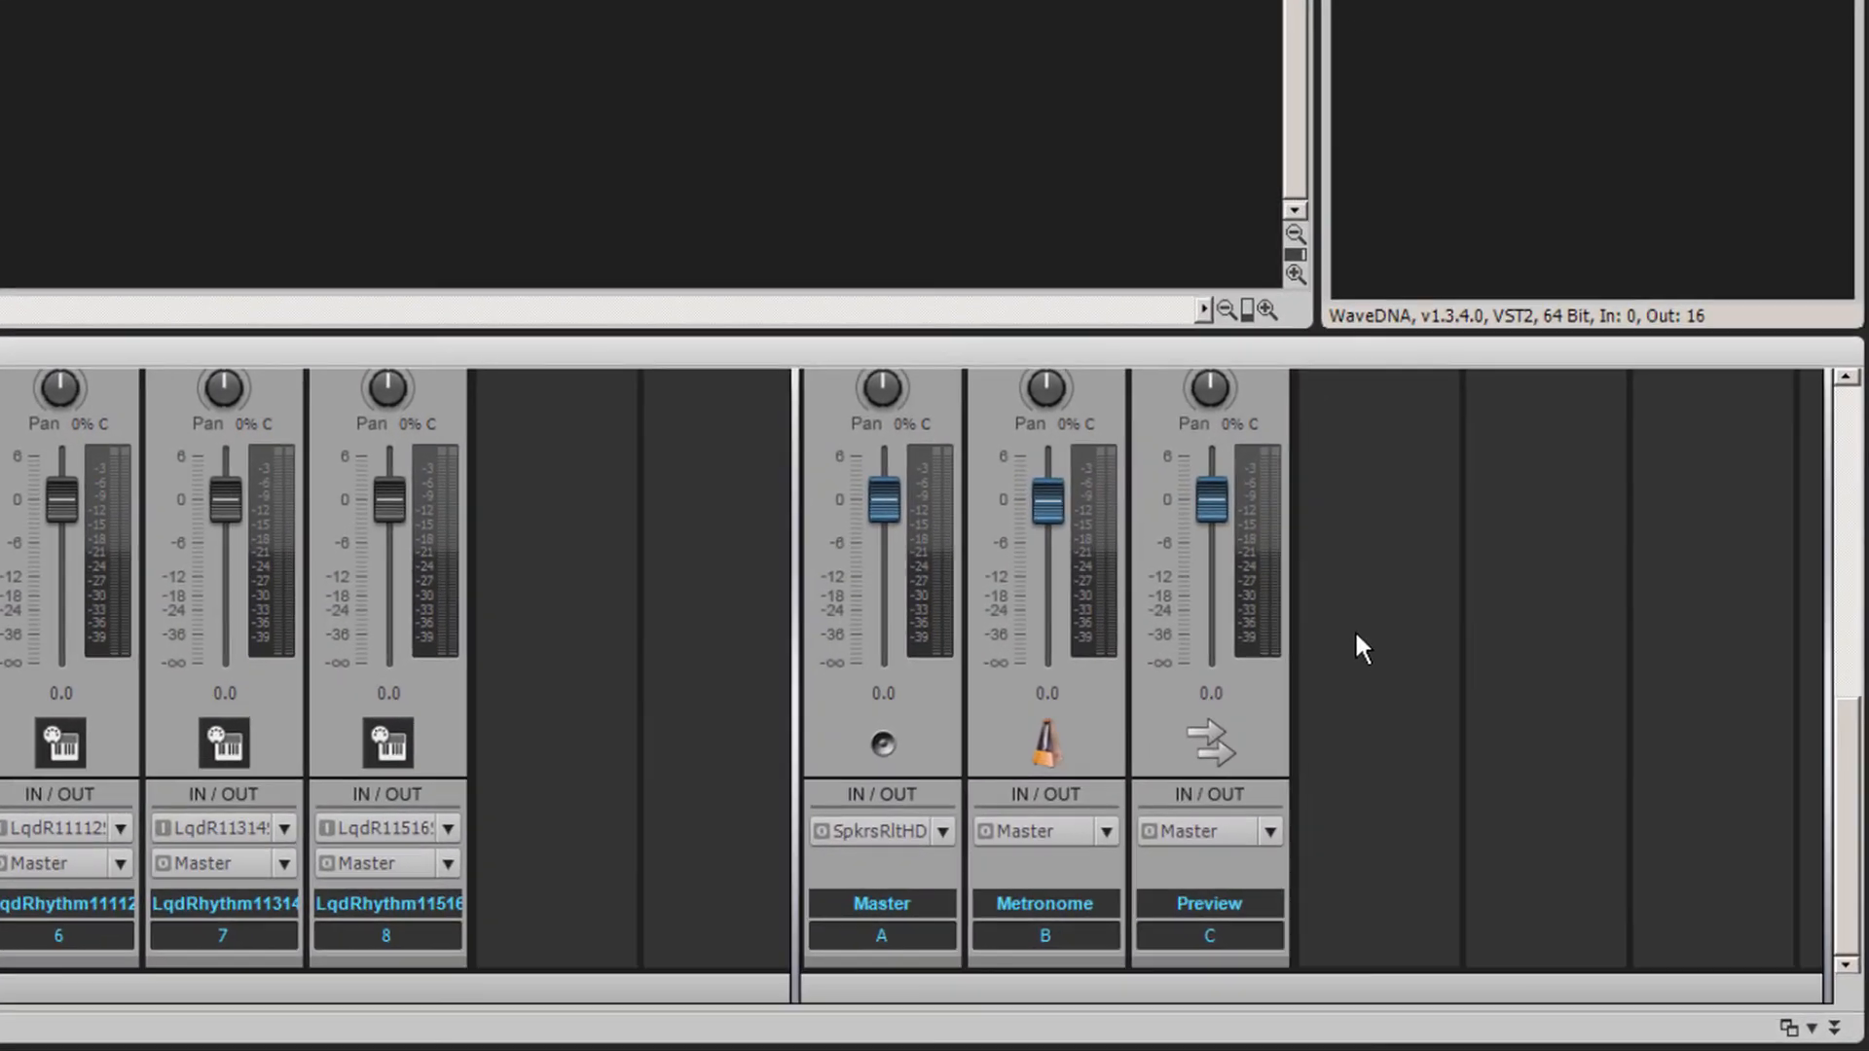
# Step: Insert a new stereo bus after the Preview bus in the console and name it Liquid Rhythm
pyautogui.rightClick(1559, 798)
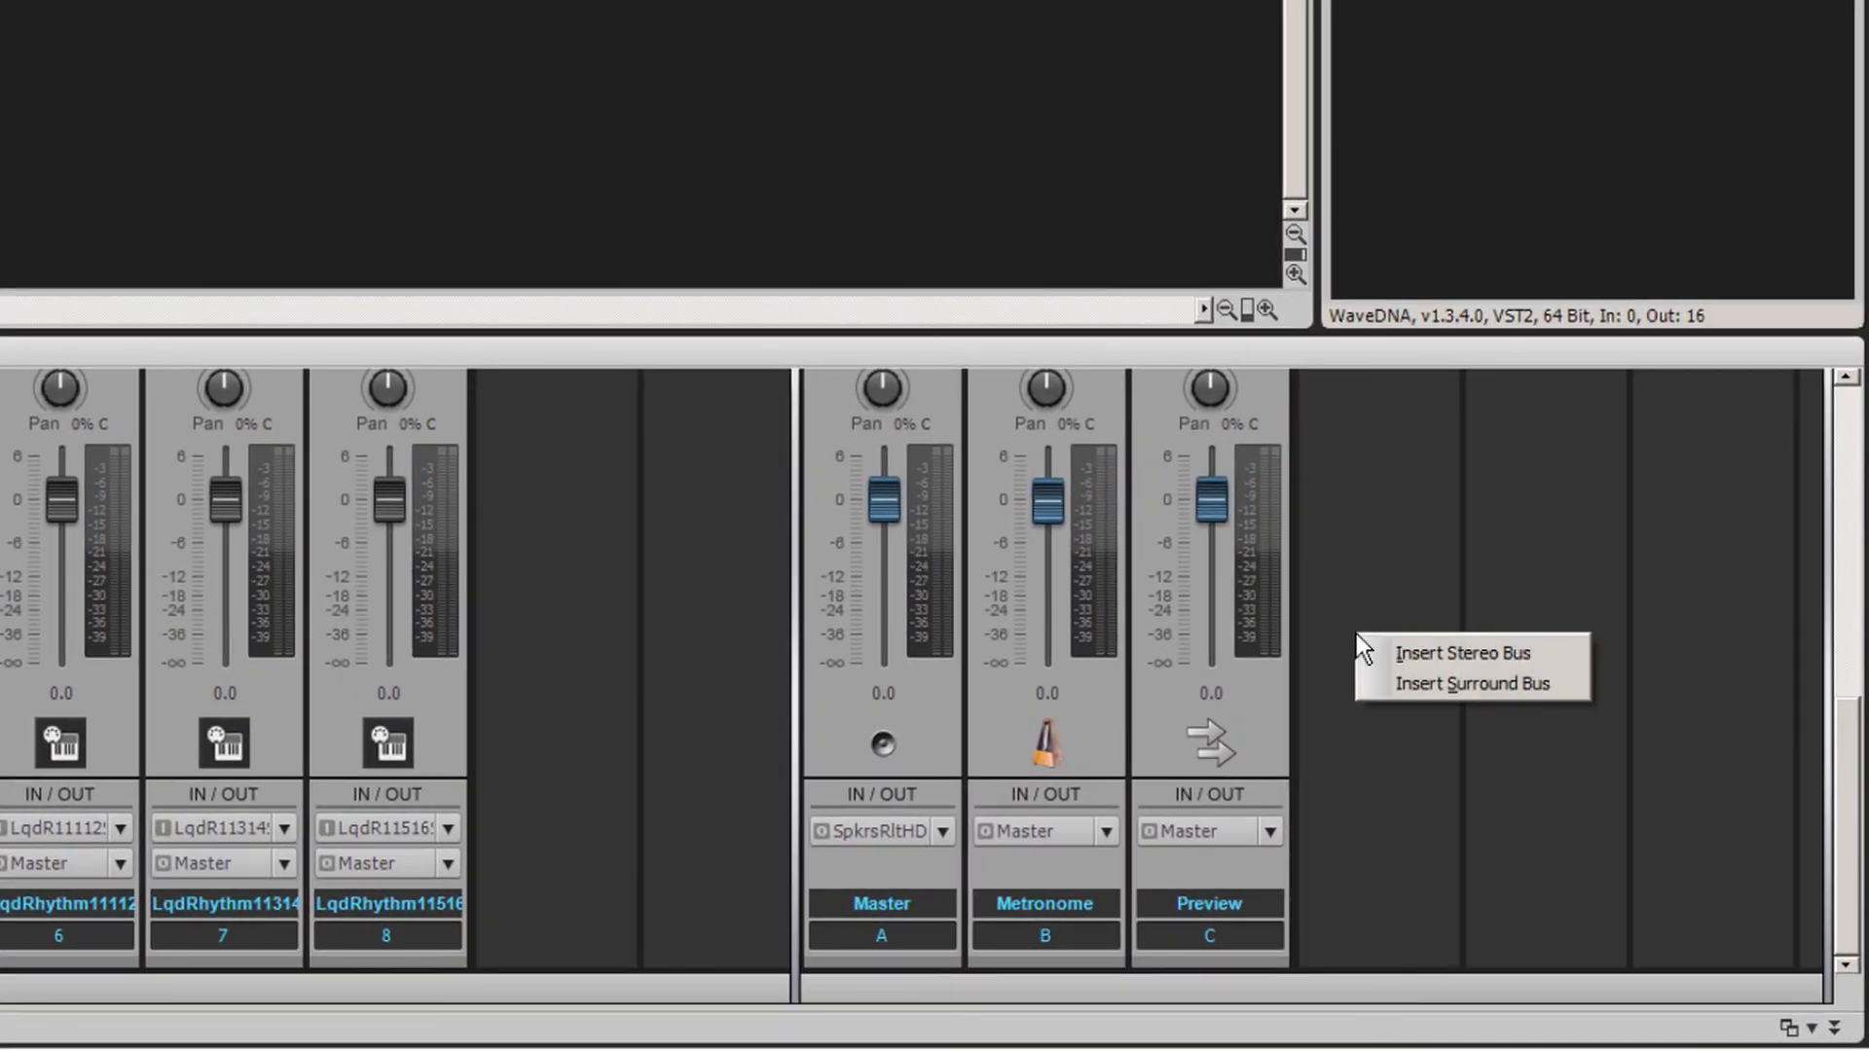
pyautogui.click(1409, 651)
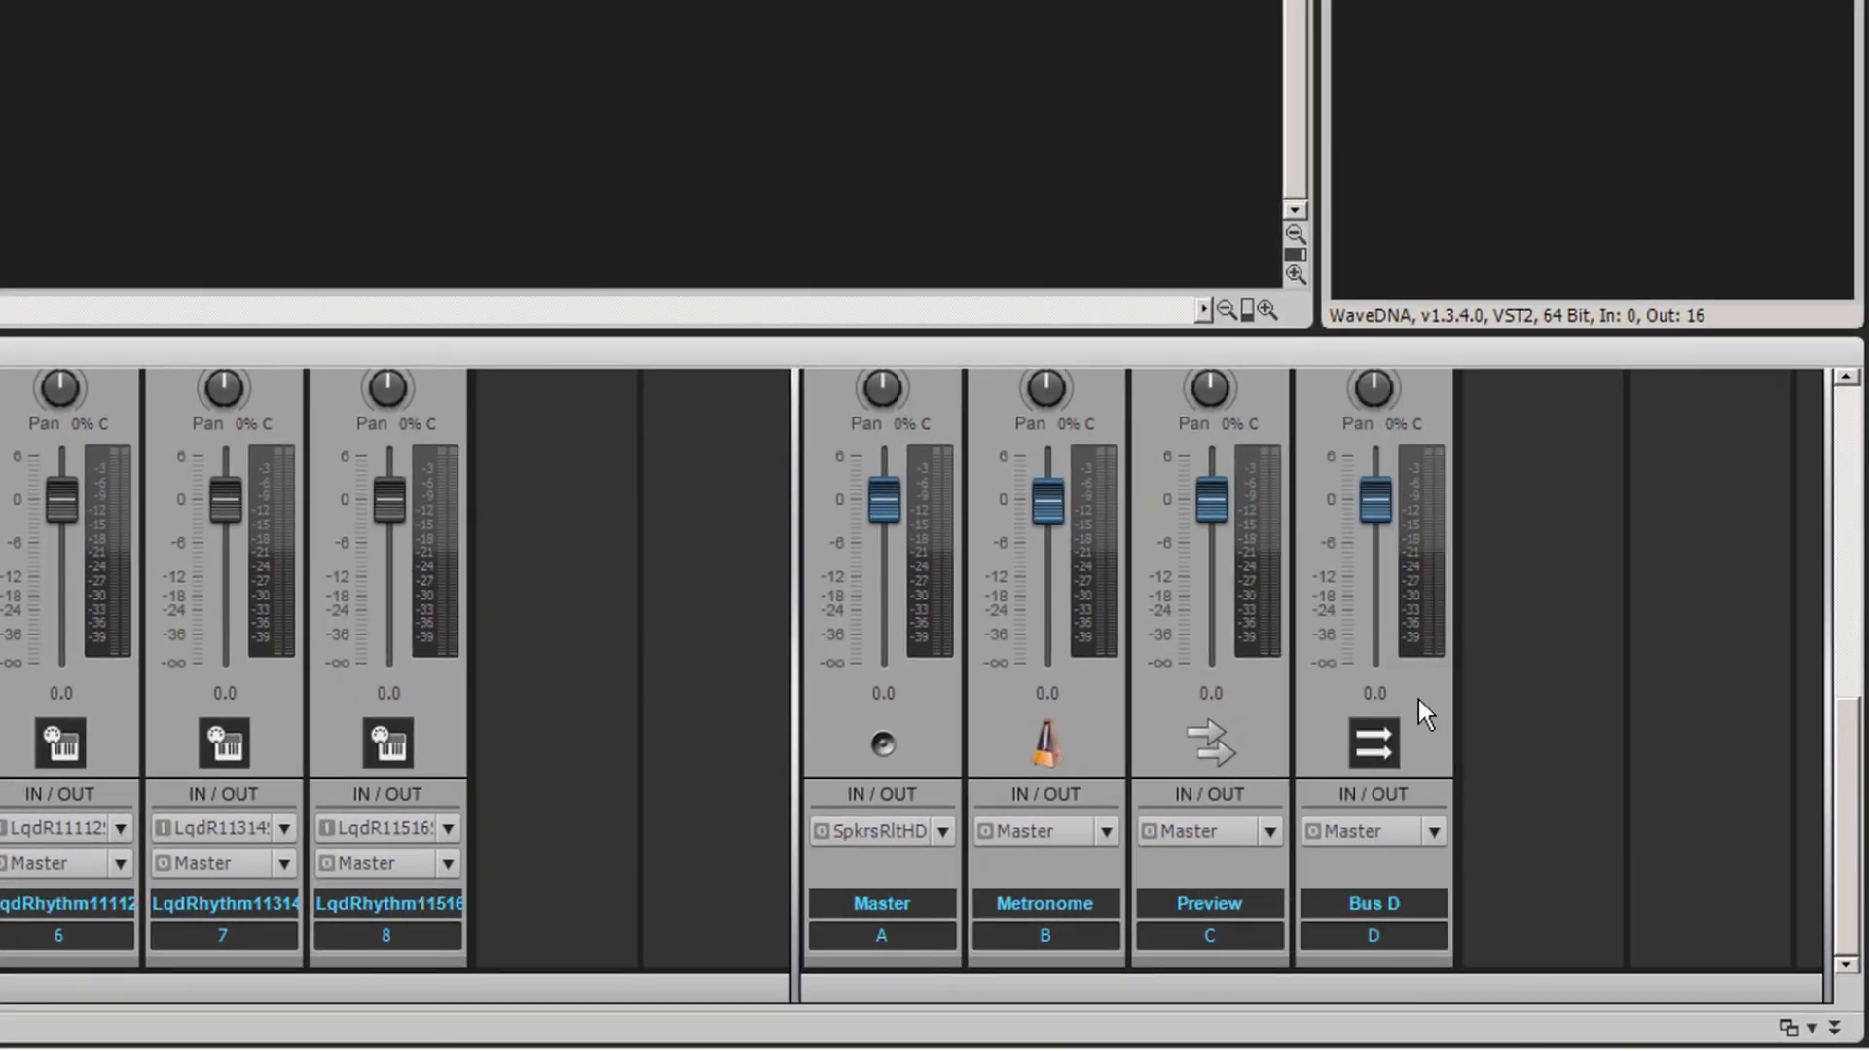
pyautogui.doubleClick(1406, 897)
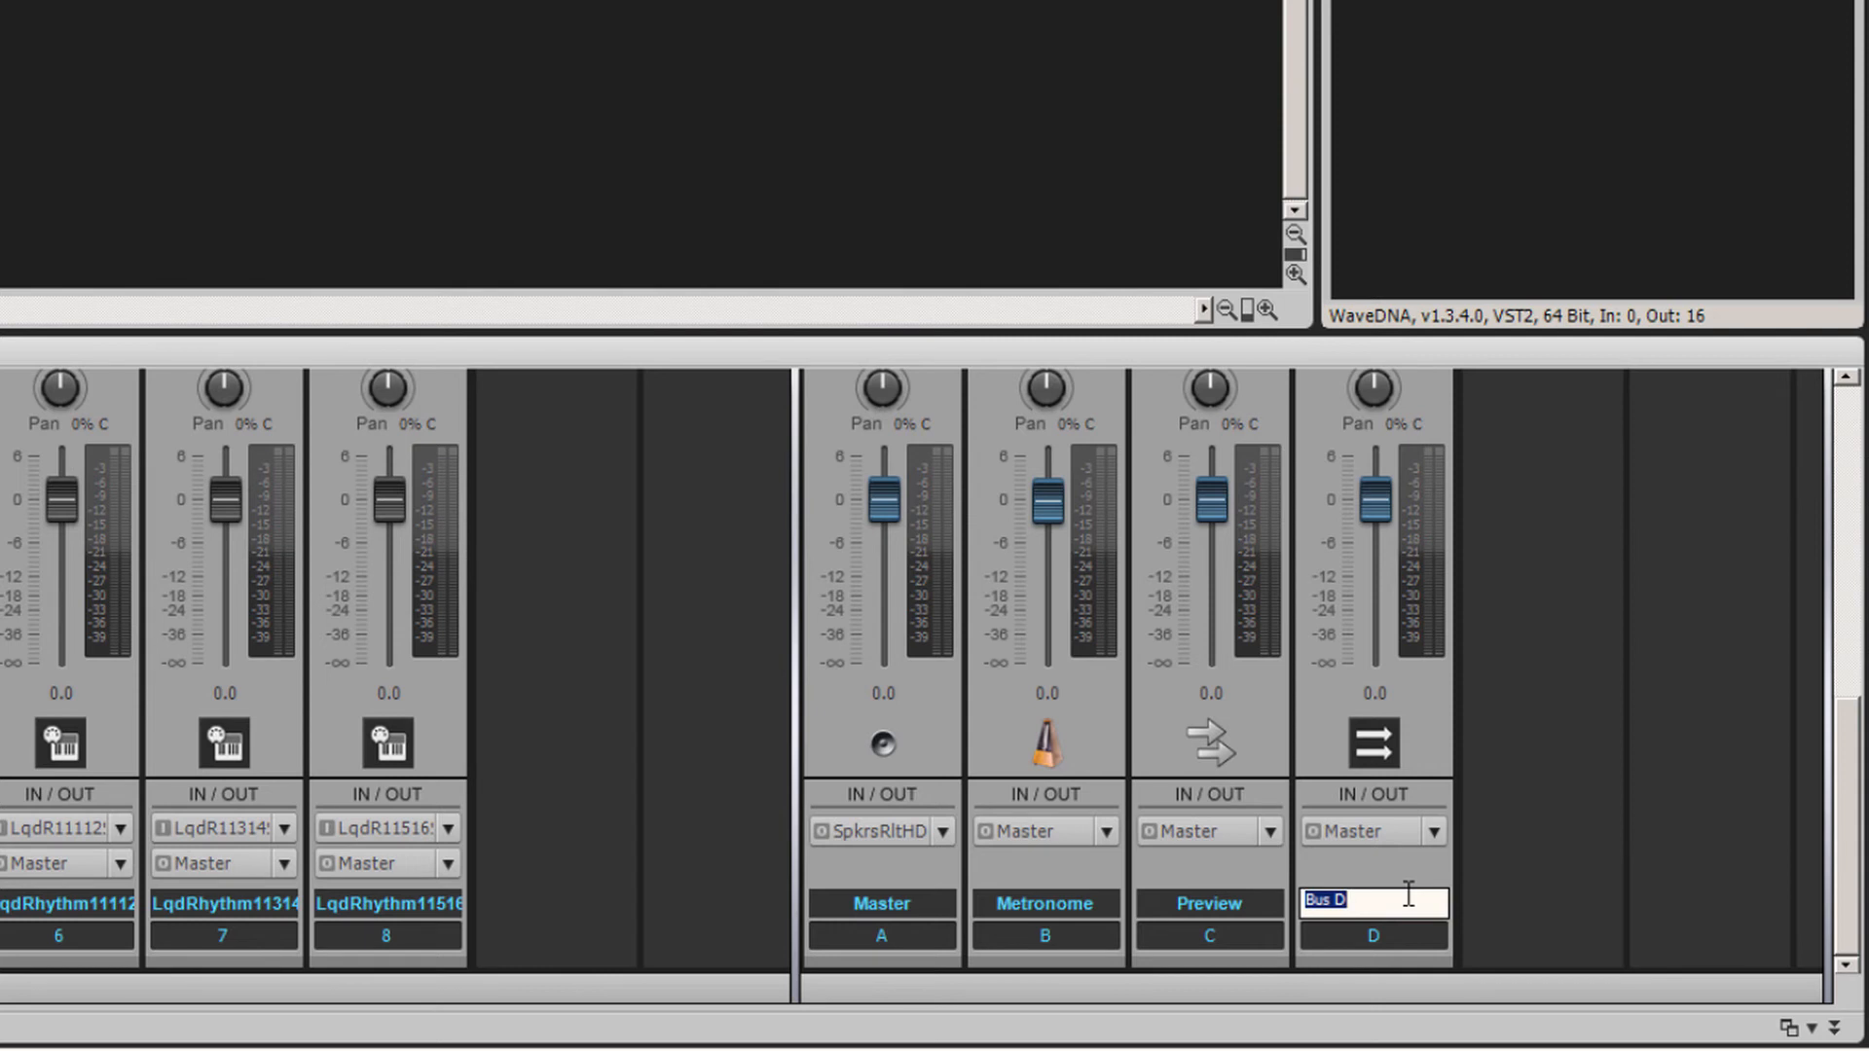
pyautogui.write('4iquid Rhythm')
pyautogui.press('Return')
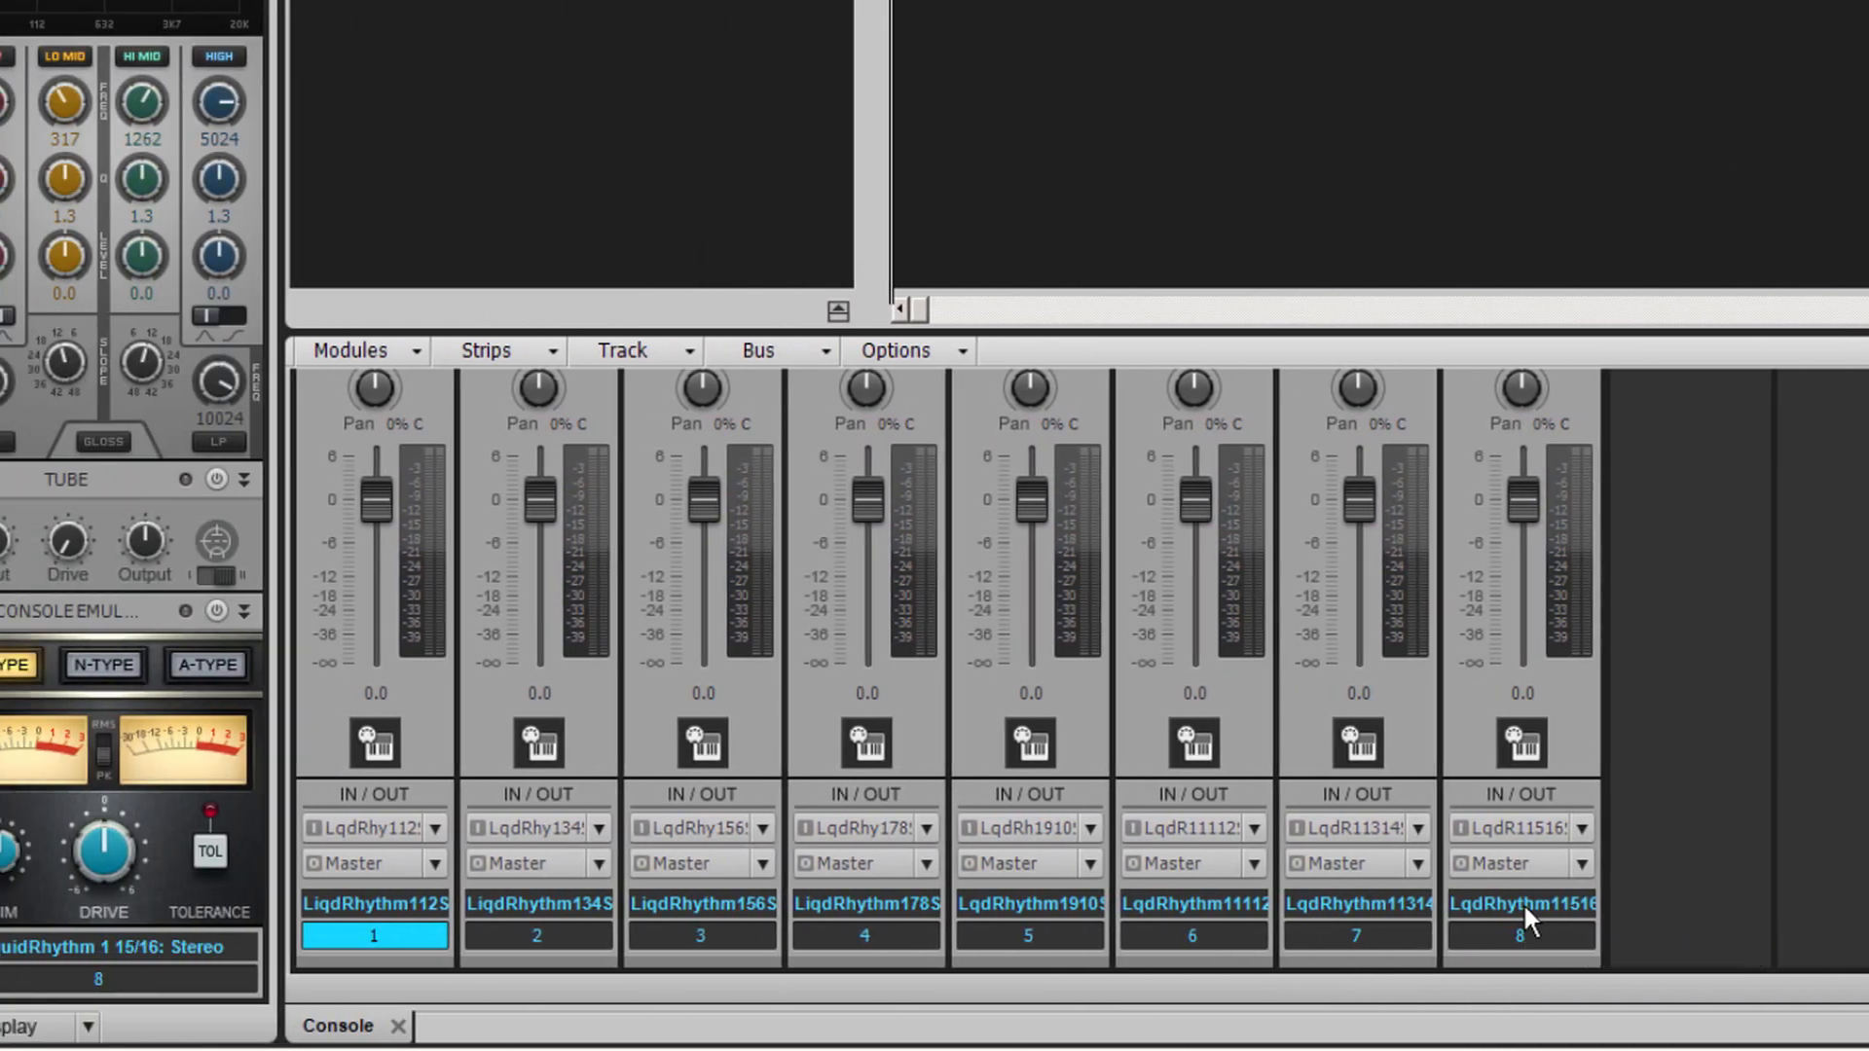
# Step: Select all eight LiquidRhythm tracks in the console and route their outputs simultaneously to the Liquid Rhythm bus
pyautogui.doubleClick(1221, 903)
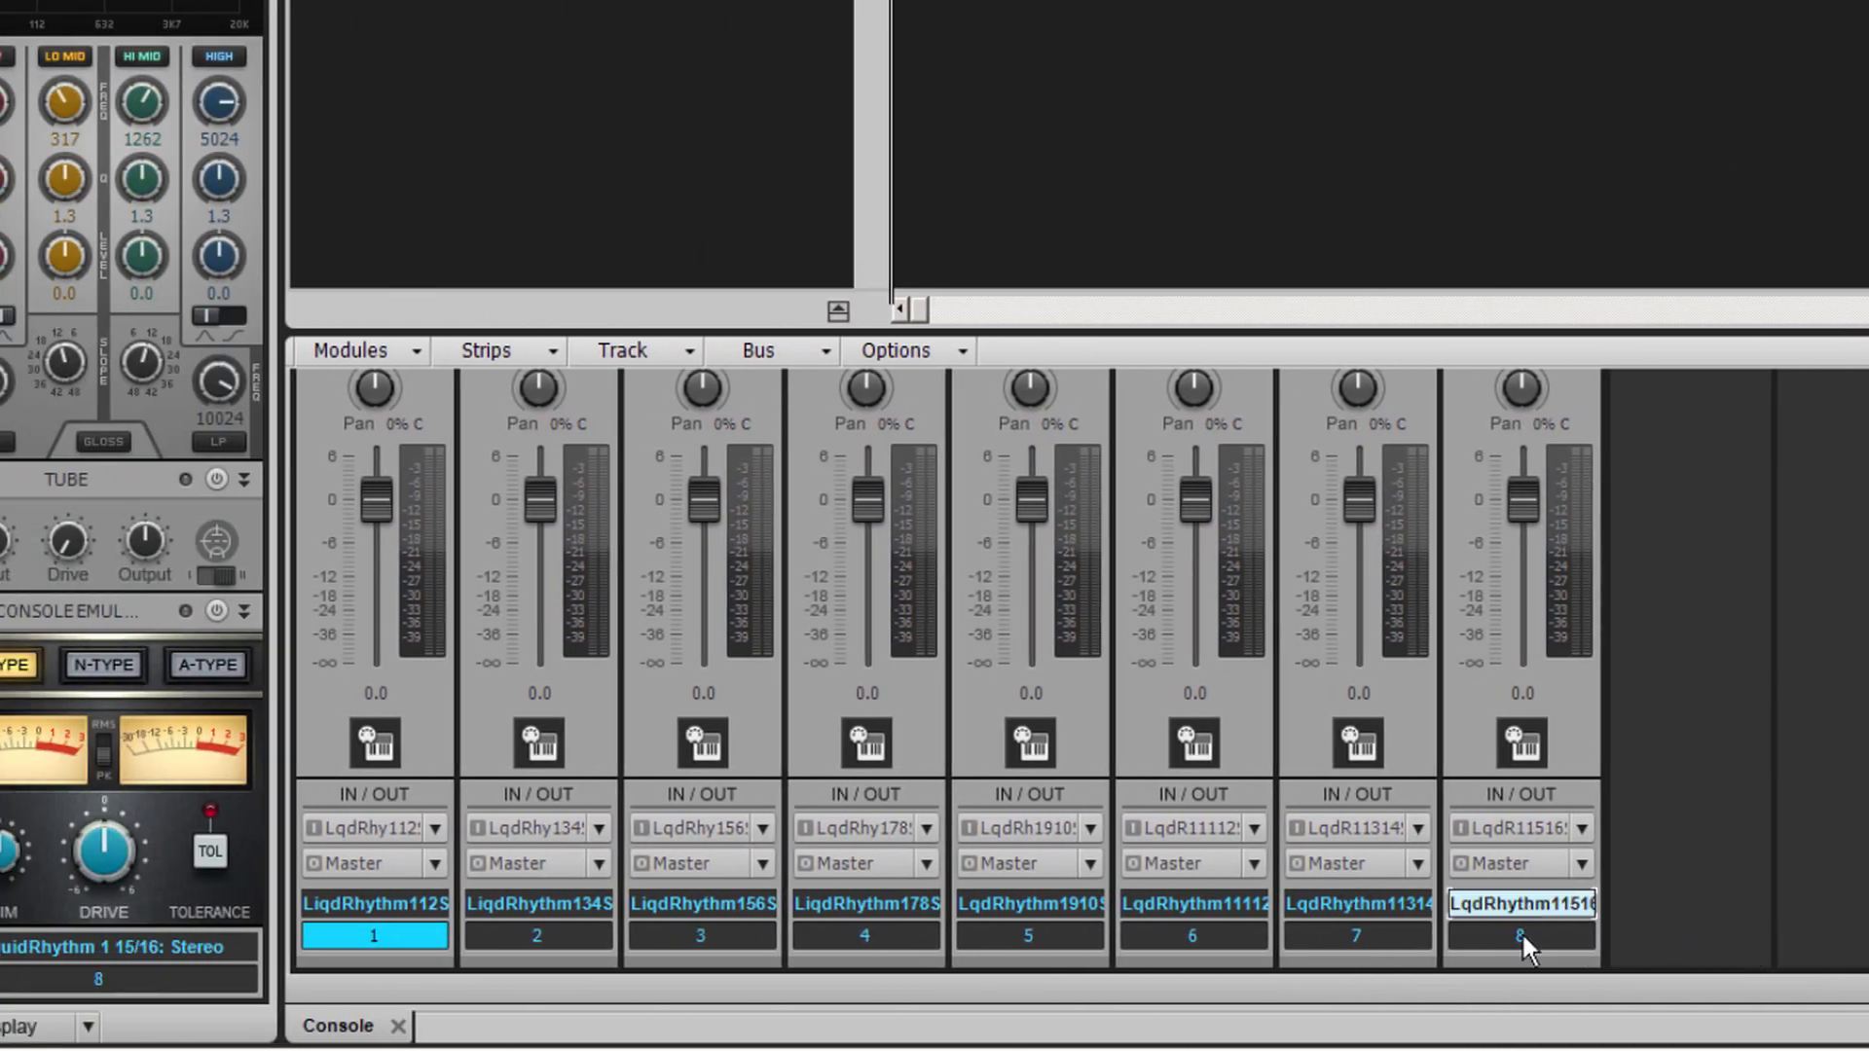
pyautogui.click(1567, 929)
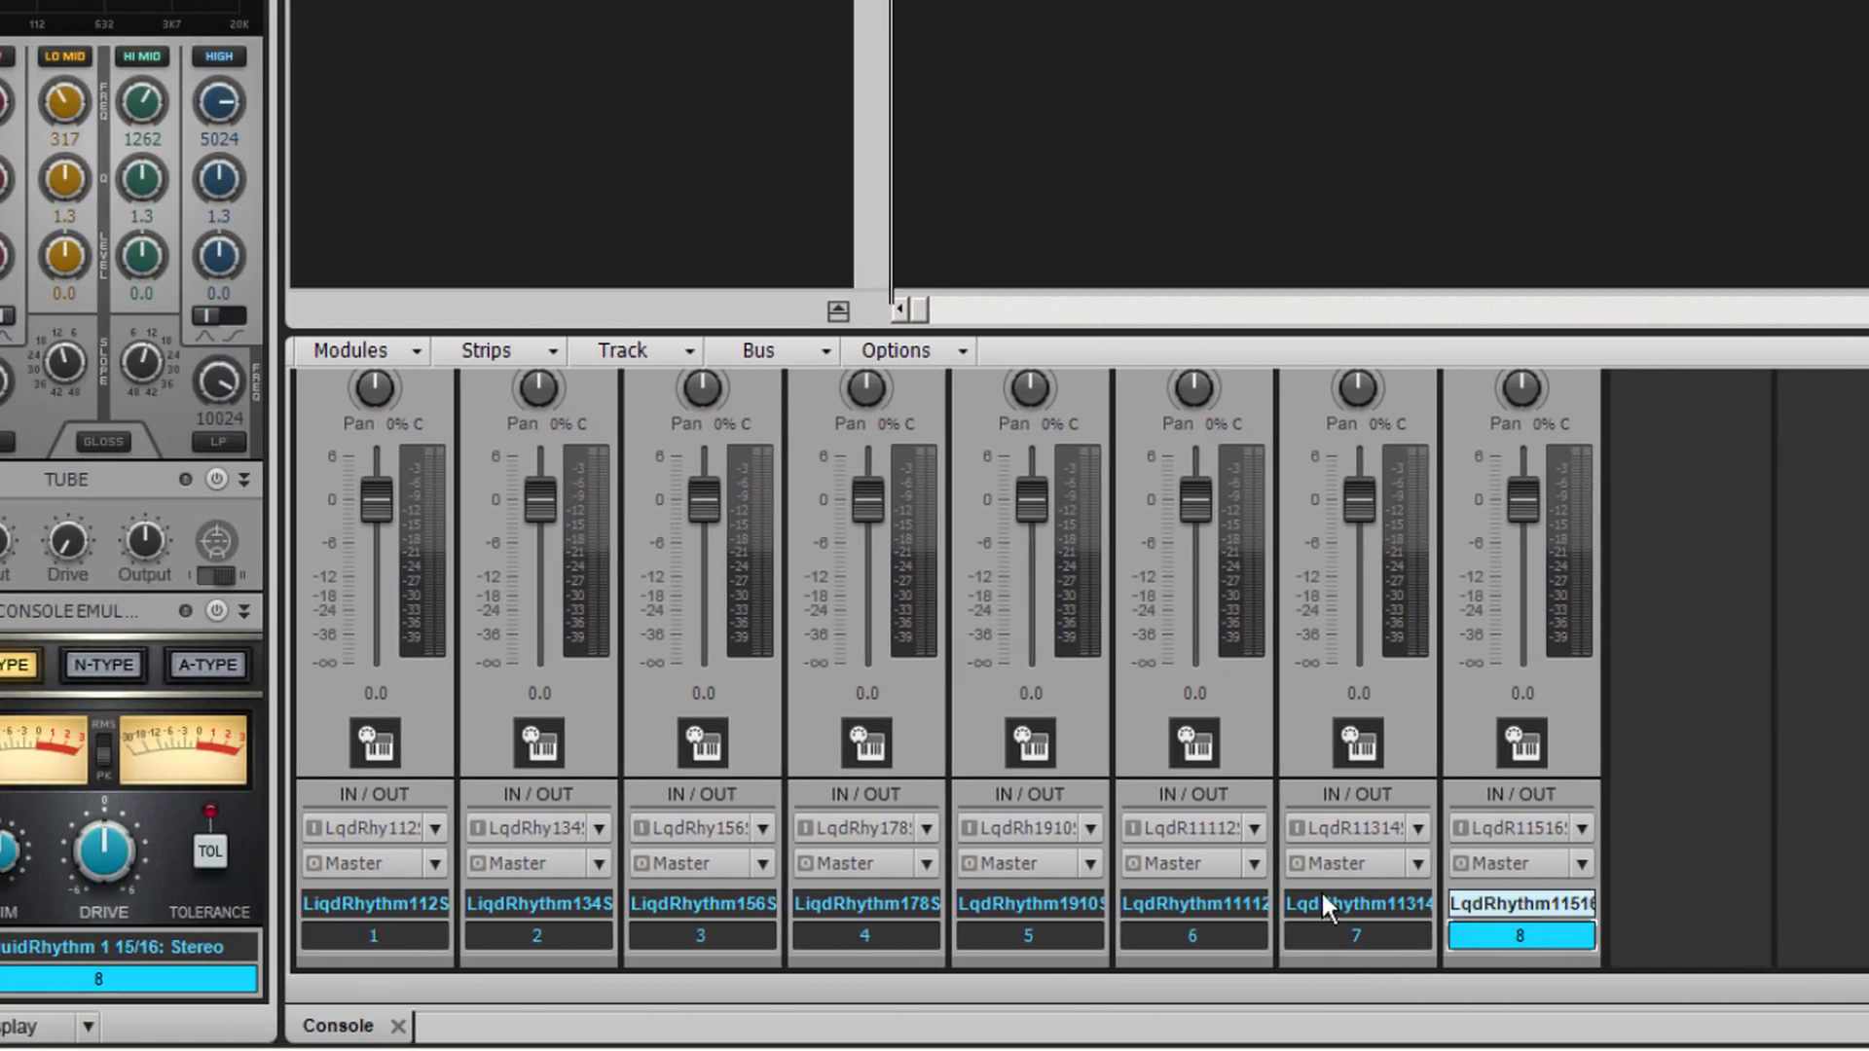
pyautogui.keyDown('shift'); pyautogui.click(422, 923); pyautogui.keyUp('shift')
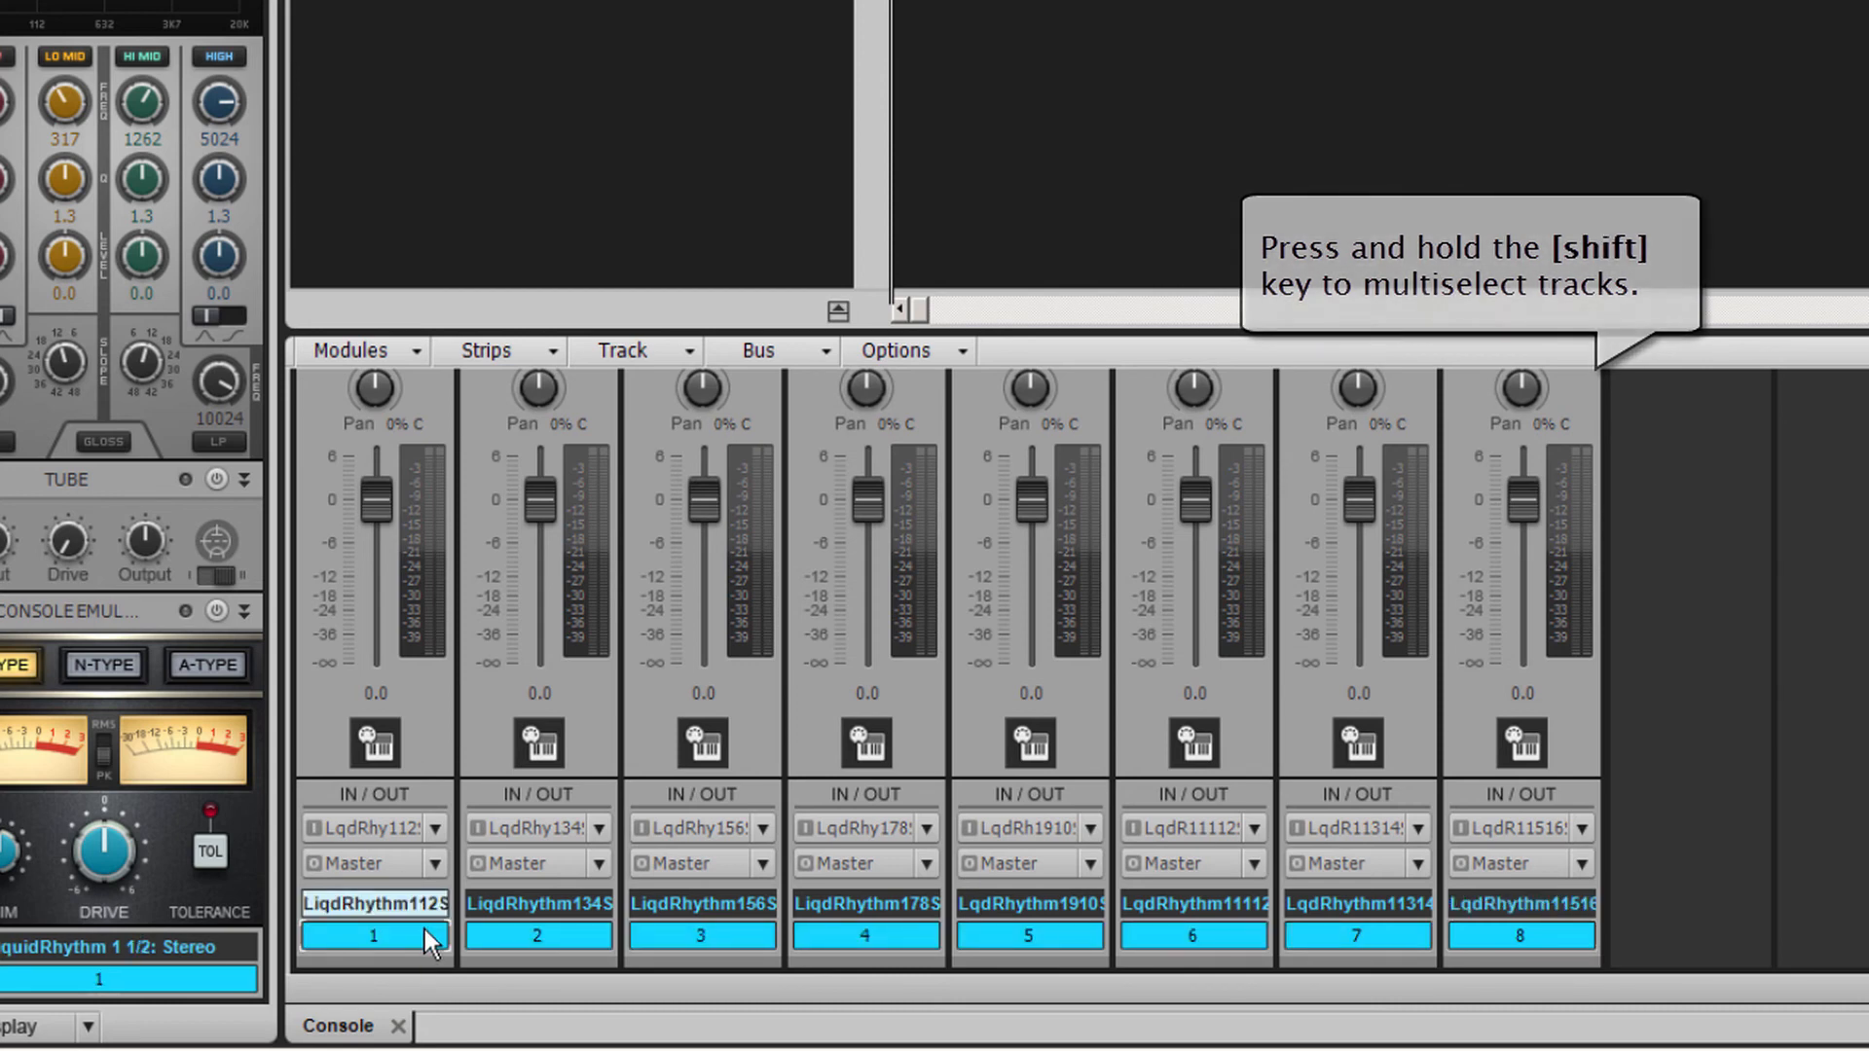
pyautogui.click(434, 864)
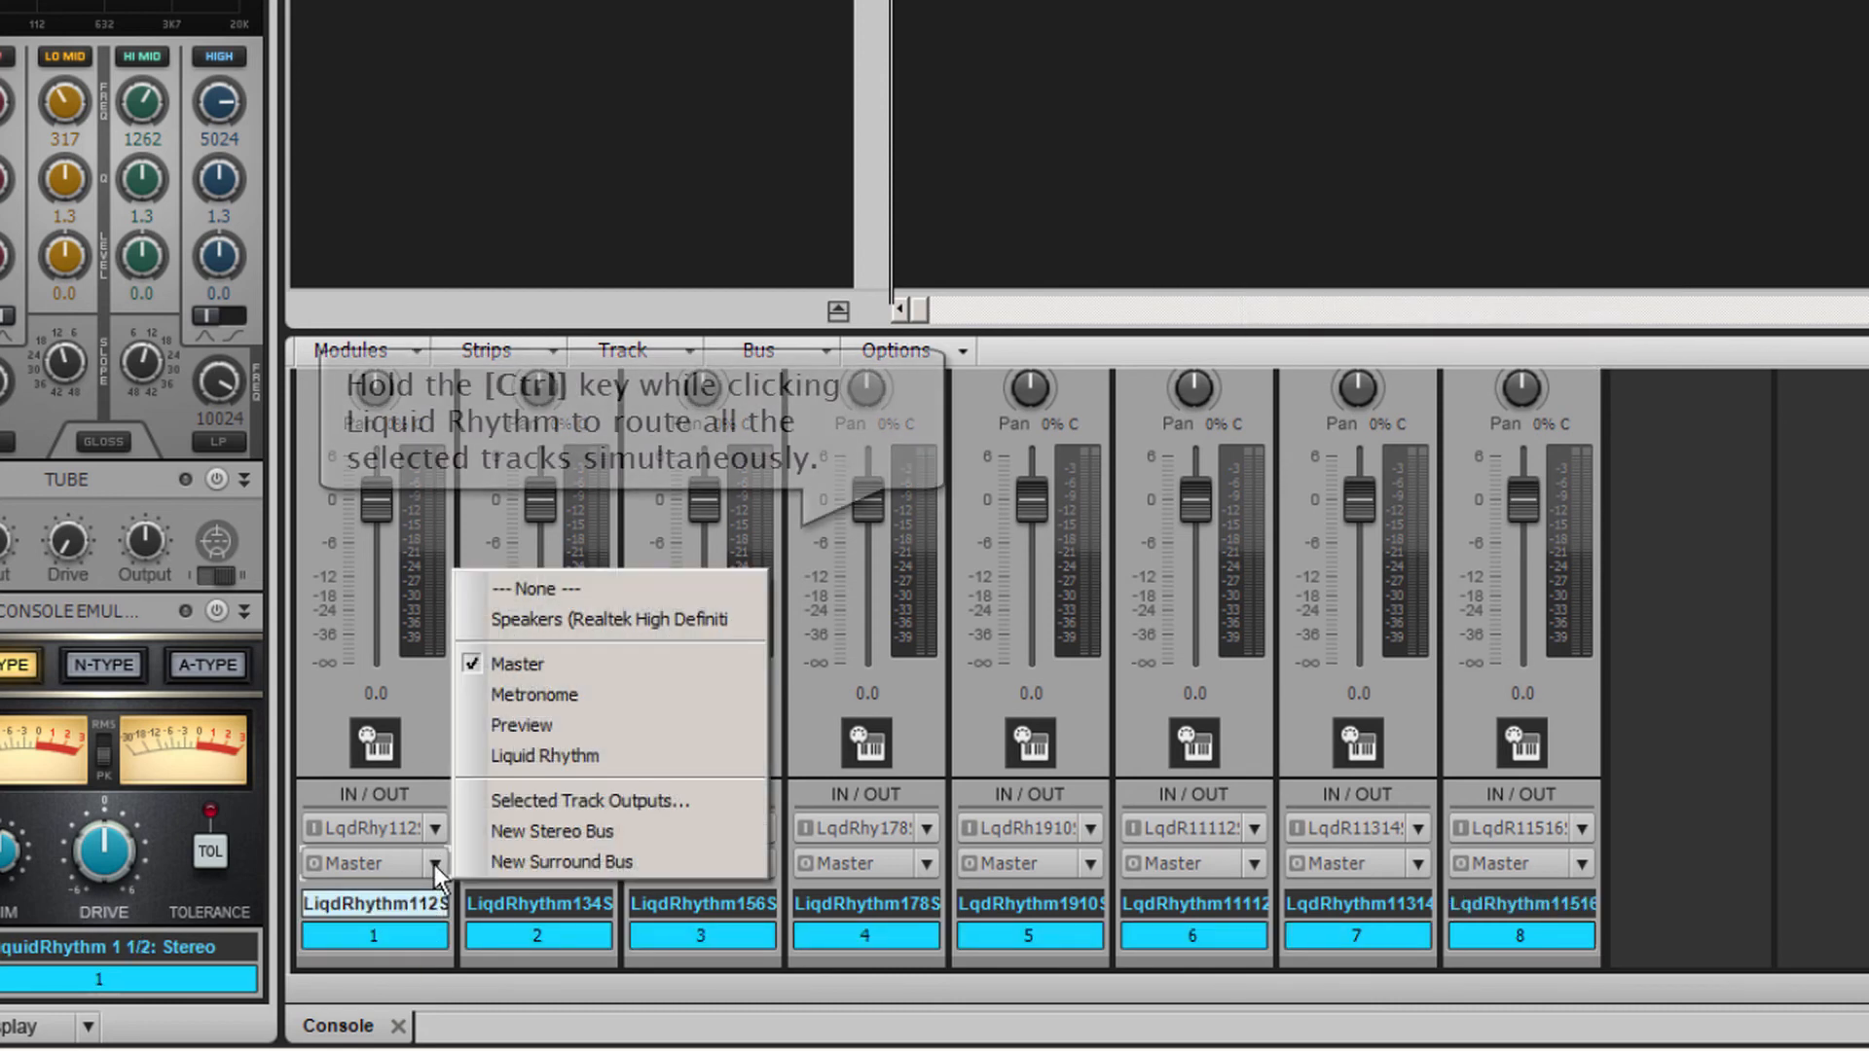
pyautogui.keyDown('ctrl'); pyautogui.click(528, 755); pyautogui.keyUp('ctrl')
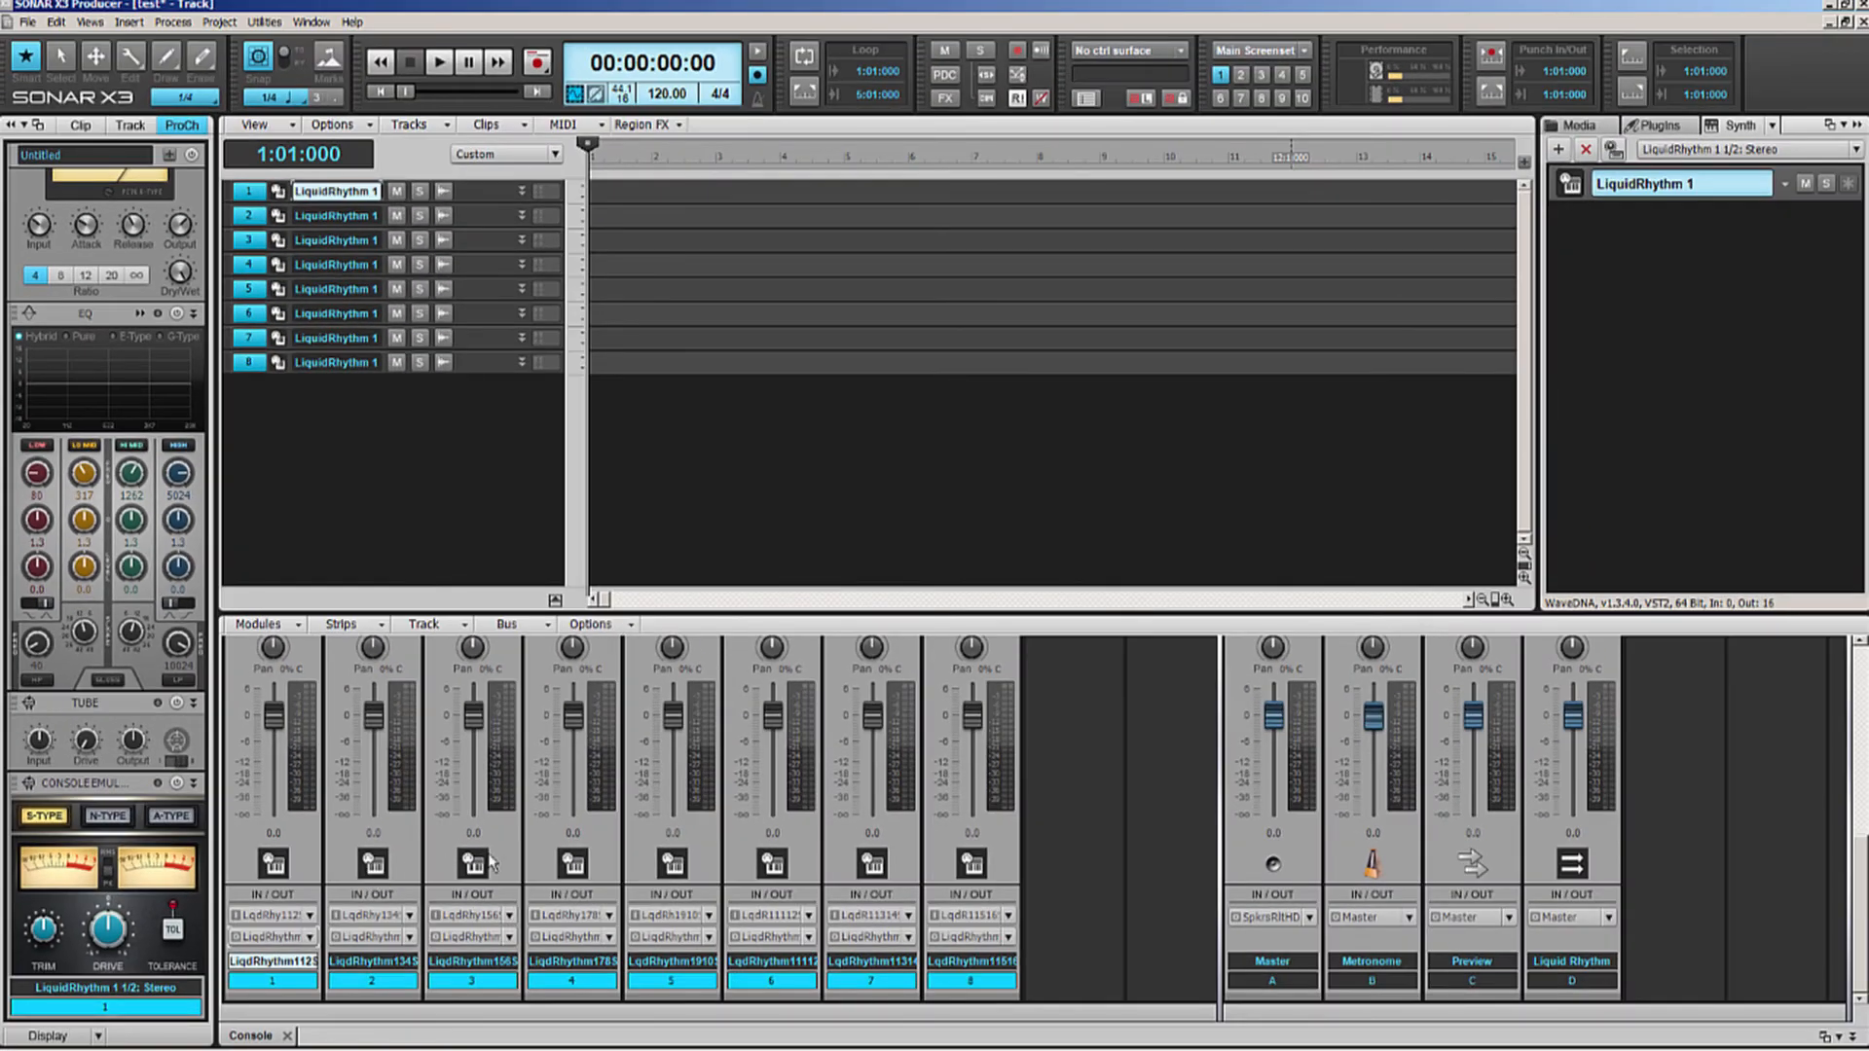
# Step: Set the Liquid Rhythm bus's color to red
pyautogui.click(1608, 1005)
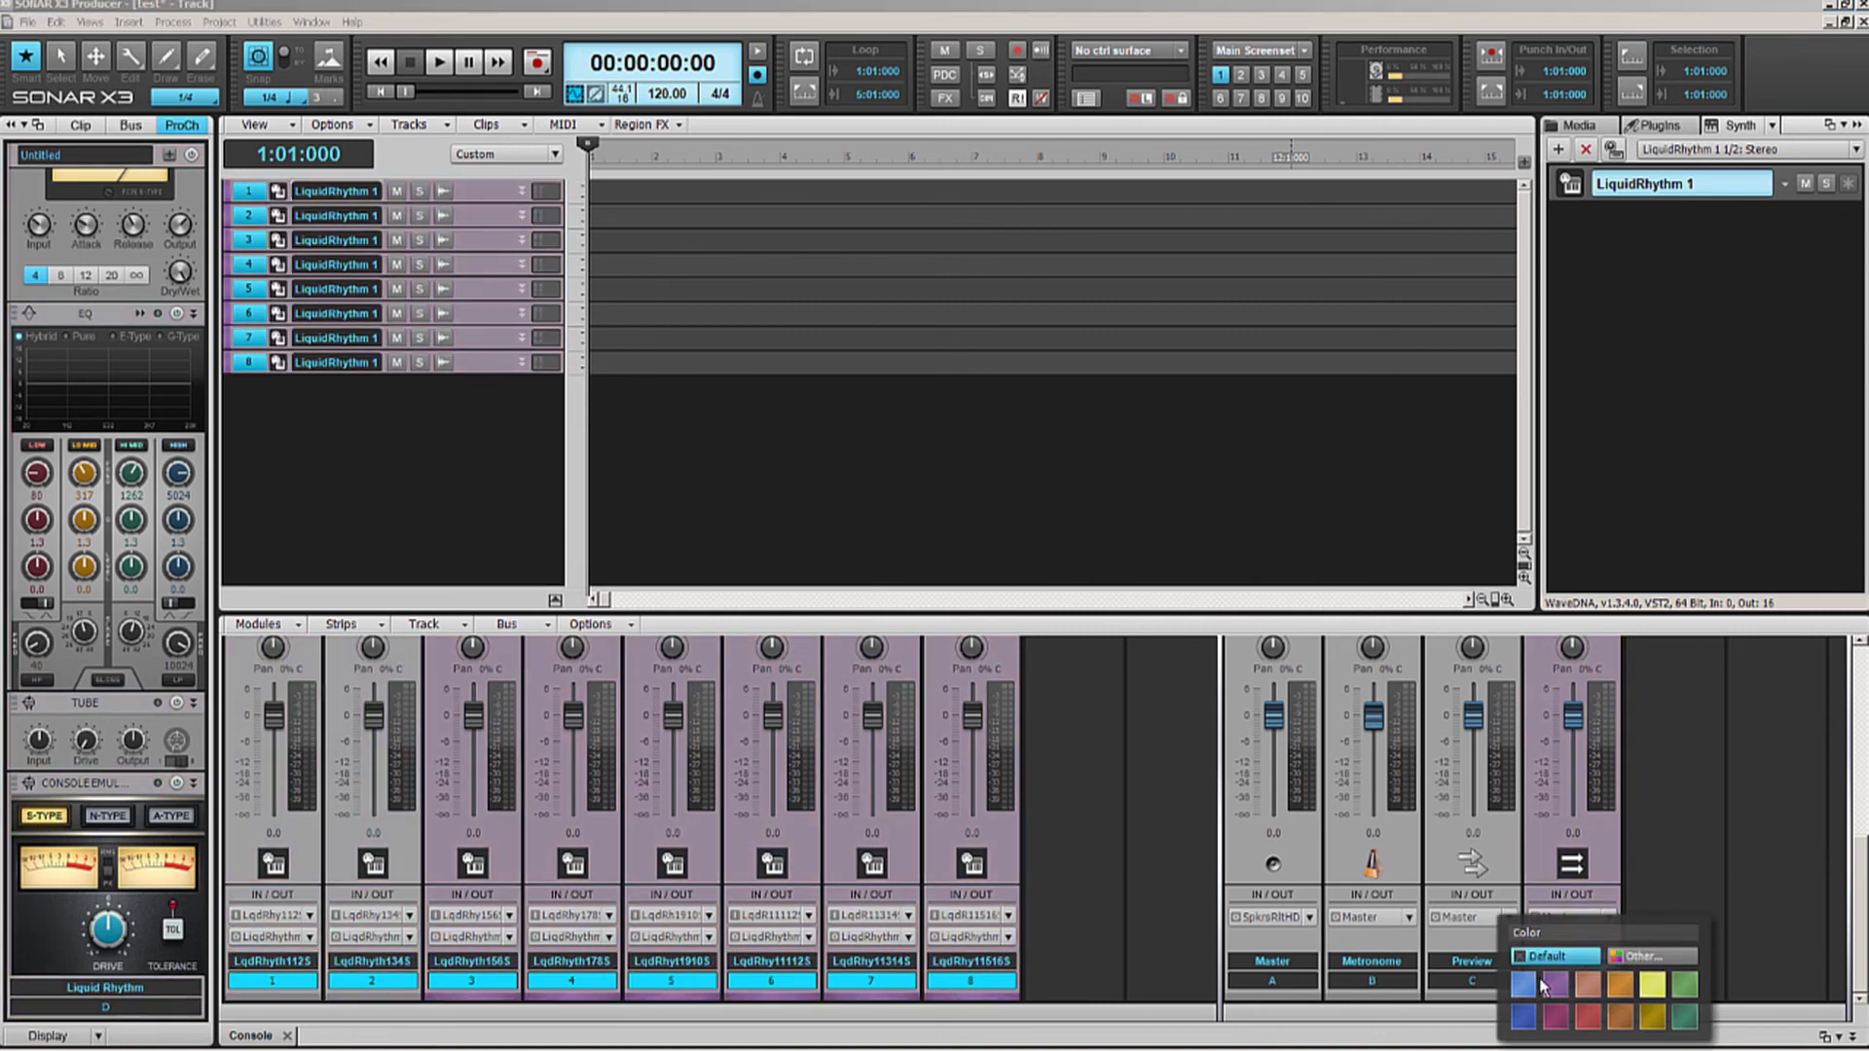
pyautogui.click(1581, 1018)
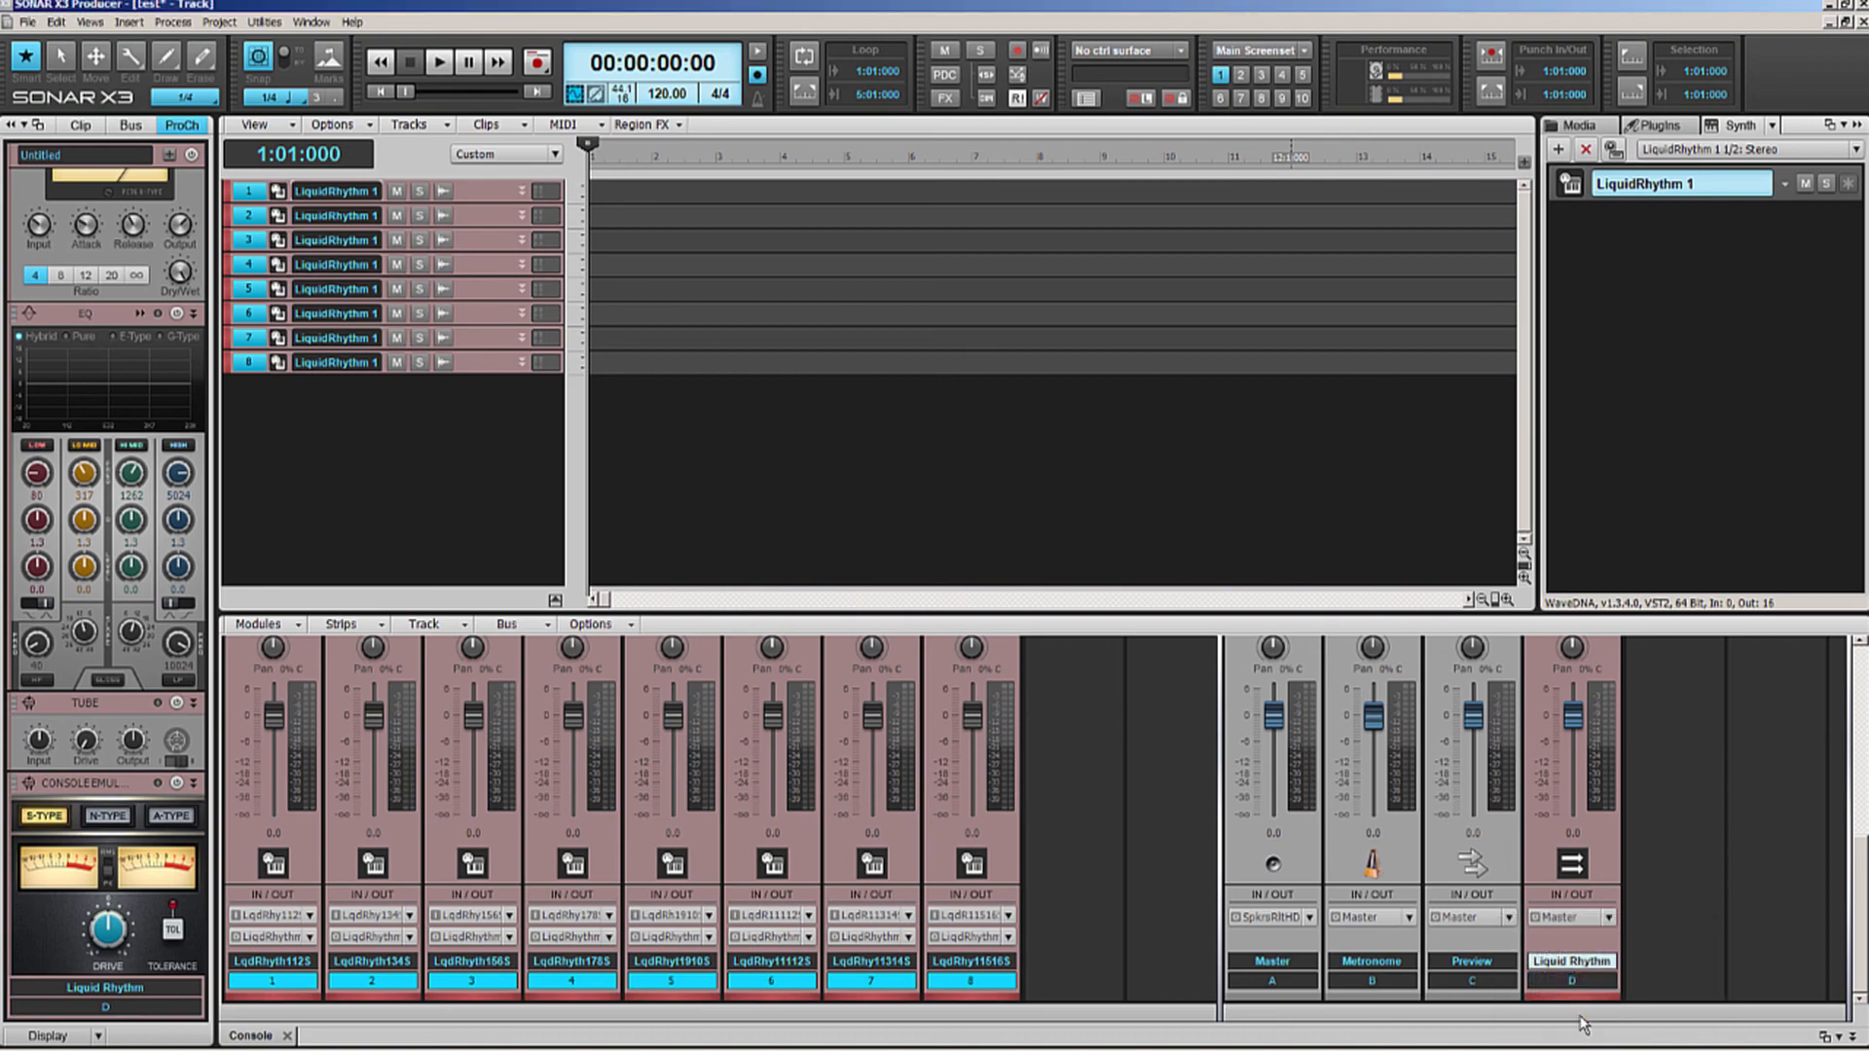